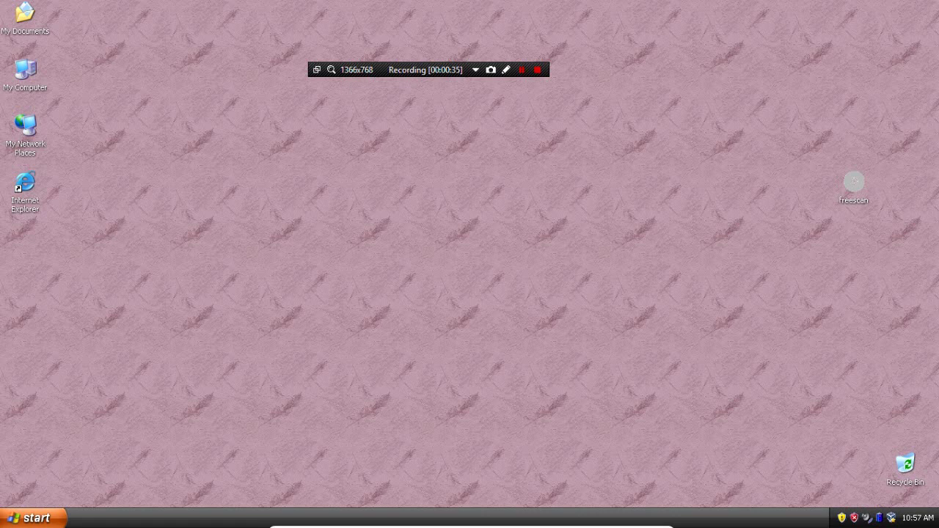
Select the freescan file on the desktop and close the Security Center window
left_click(854, 183)
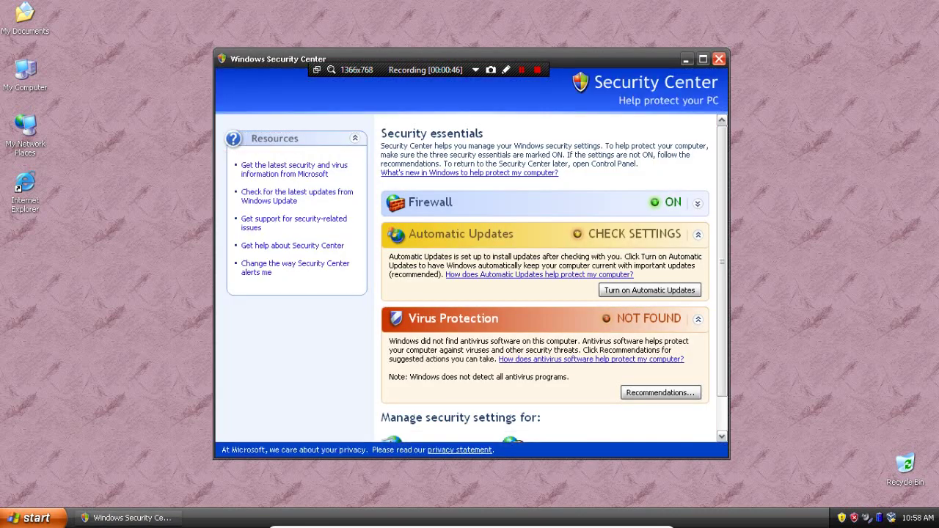
scroll(546, 279, "down", 1)
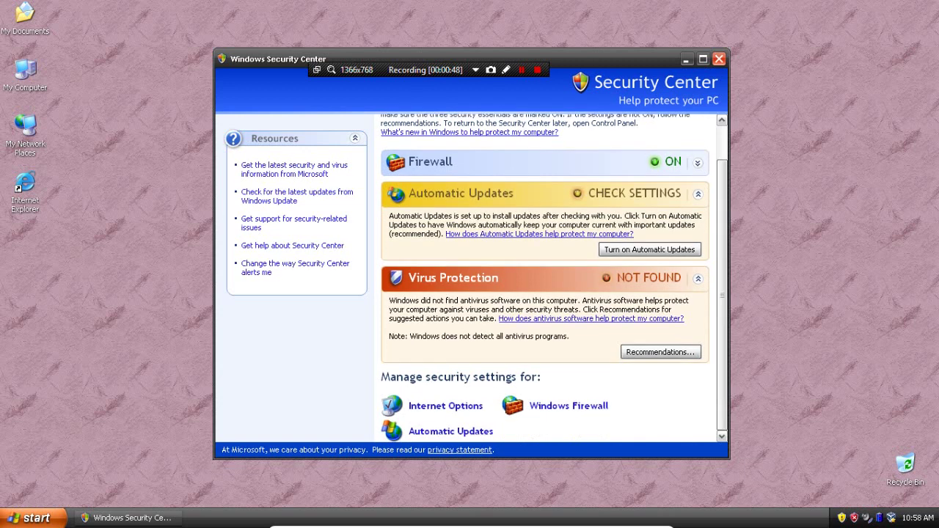
left_click(720, 58)
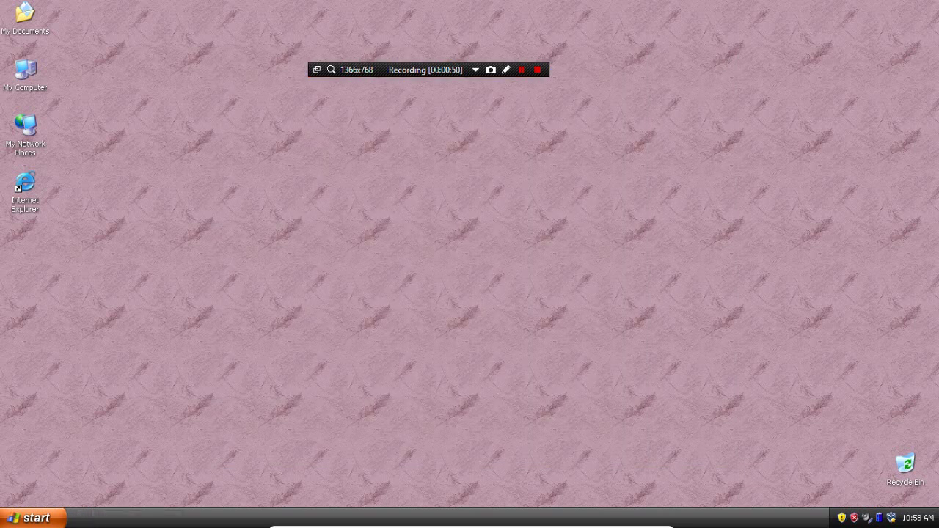
Launch the e-mail program from the Start menu, cancel its account setup wizard, and close it
key("super")
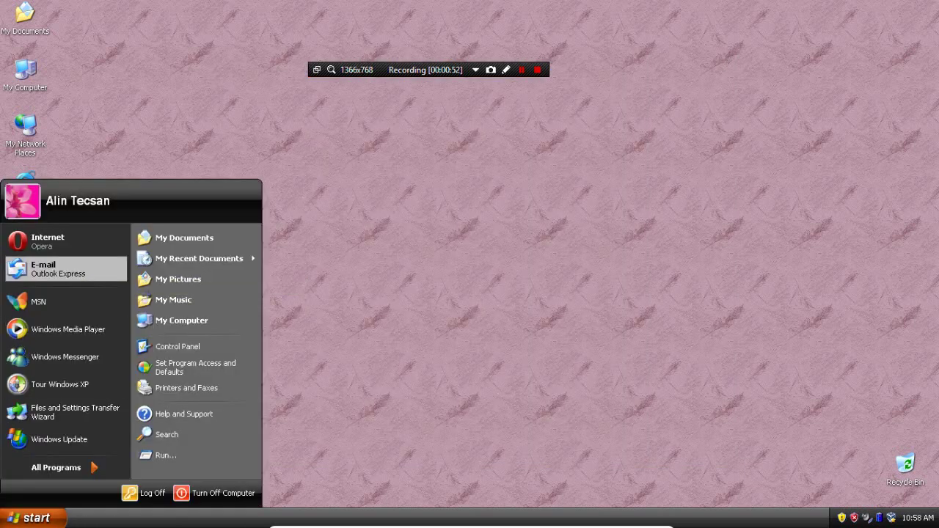
left_click(44, 269)
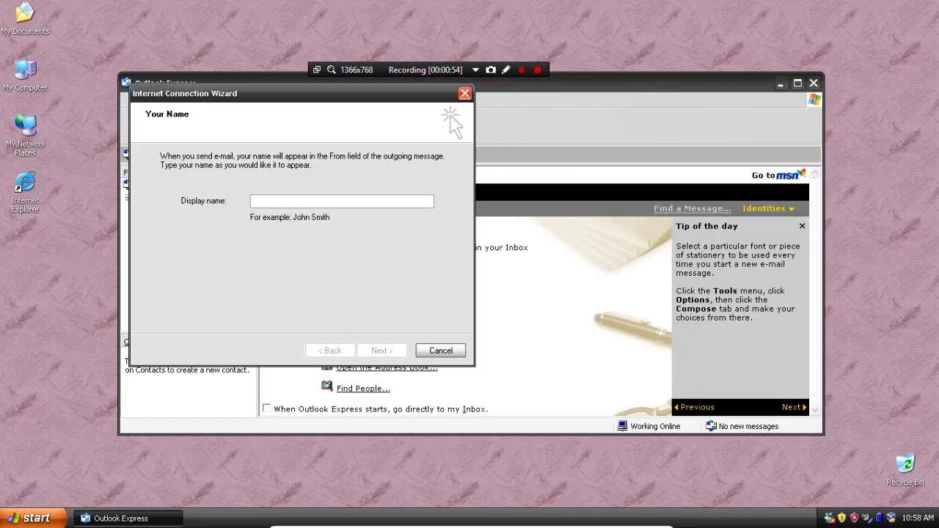
key("Escape")
key("Return")
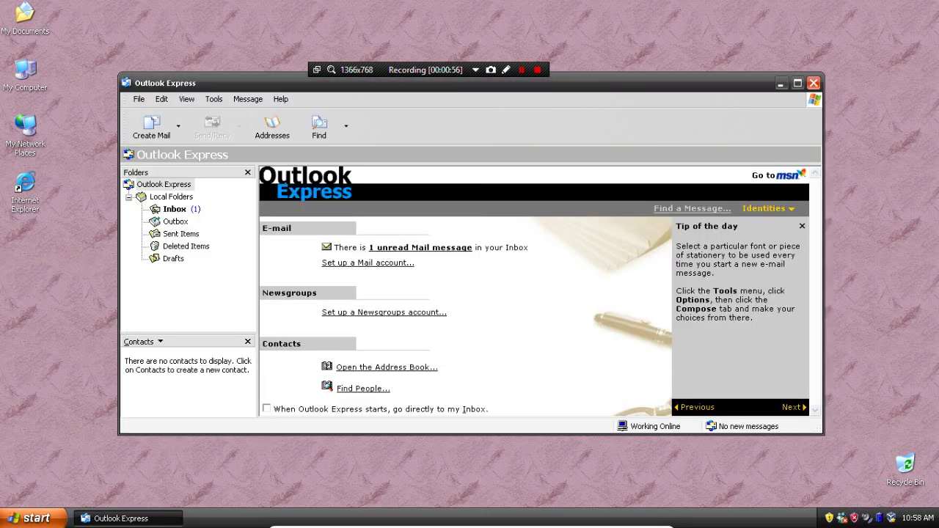
key("alt+F4")
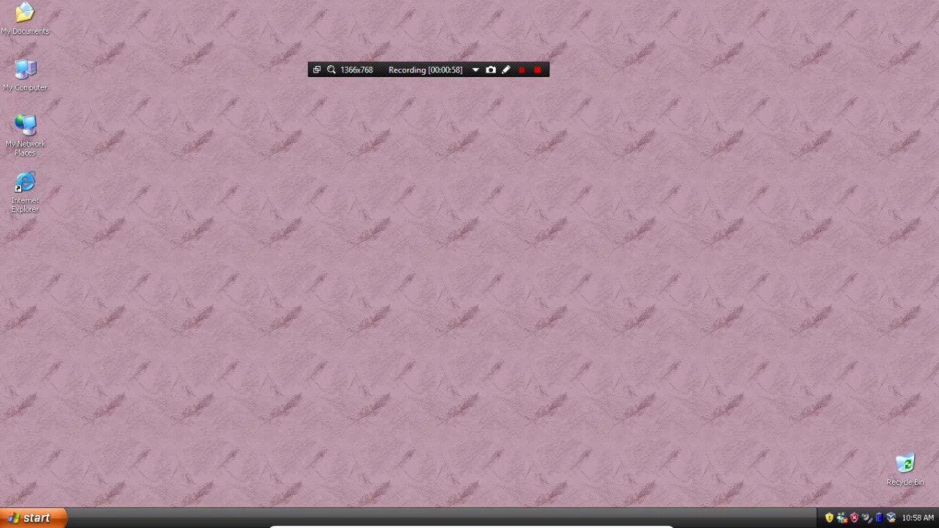
Try starting Task Manager from the taskbar, then the command prompt via Run 'cmd'
right_click(167, 519)
left_click(187, 490)
key("super+r")
type("cmd")
key("Return")
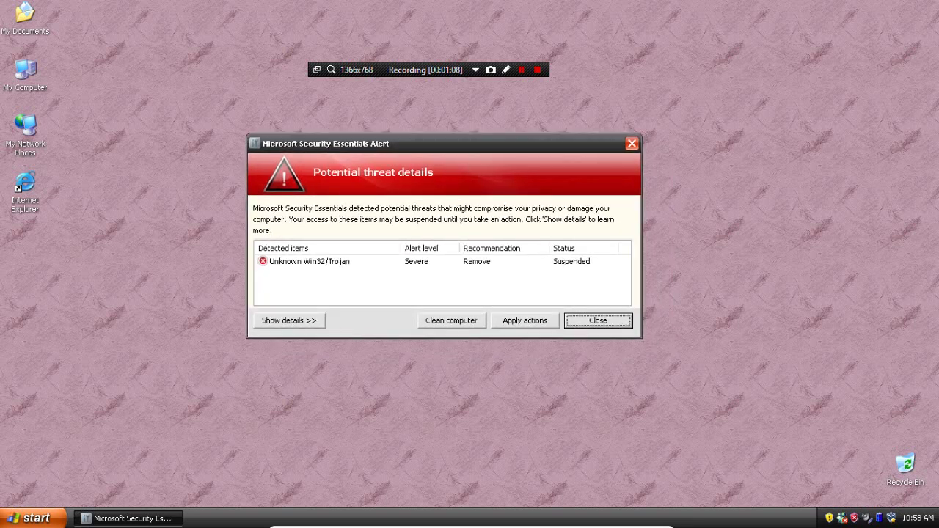
Run 'magnify', dismiss the Magnifier notice, and exit Magnifier
key("super+r")
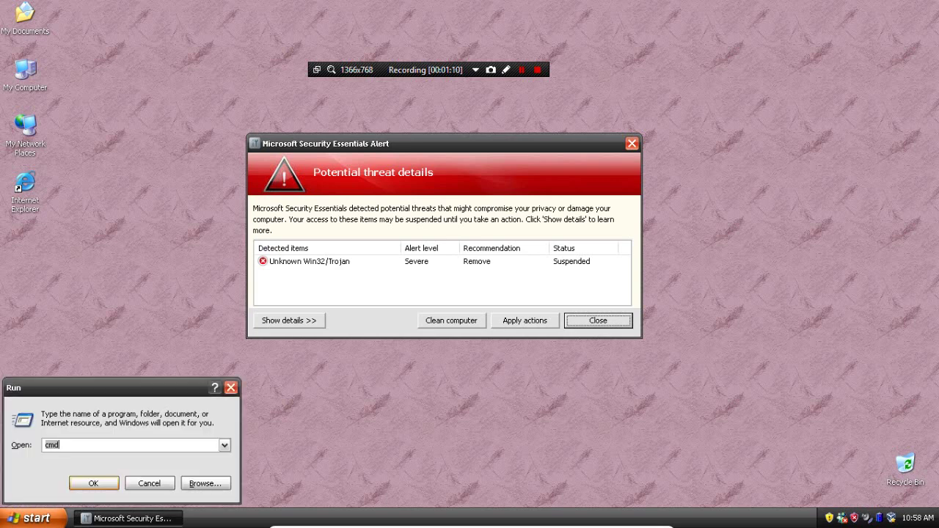
key("End")
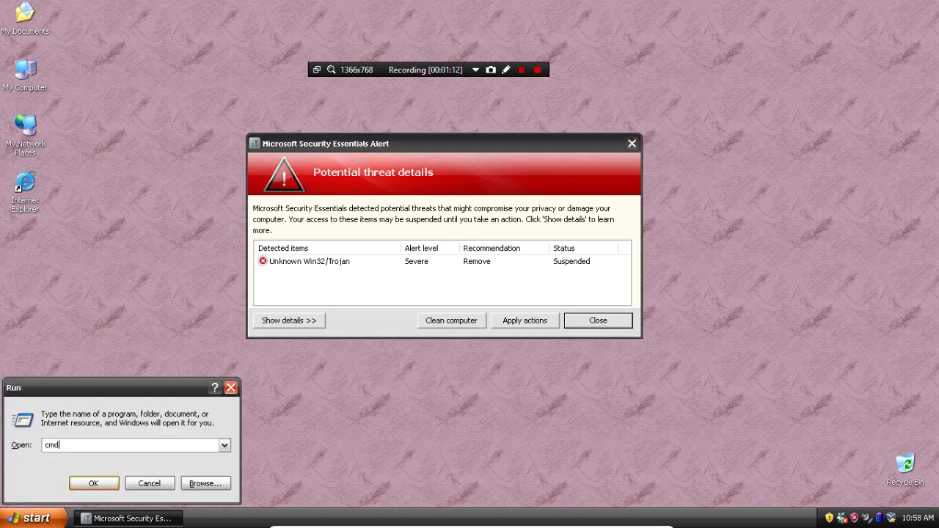
key("BackSpace")
key("BackSpace")
key("BackSpace")
type("magnify")
key("Return")
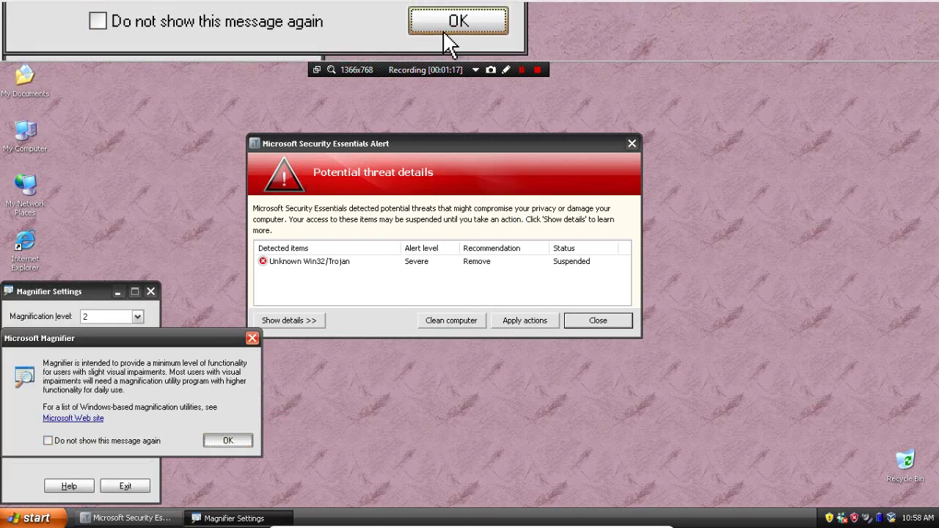
left_click(223, 442)
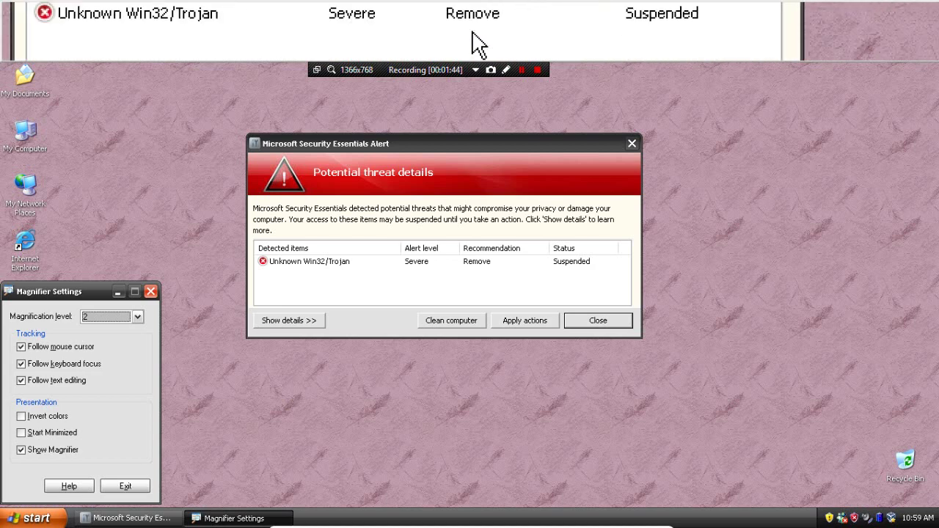
left_click(151, 291)
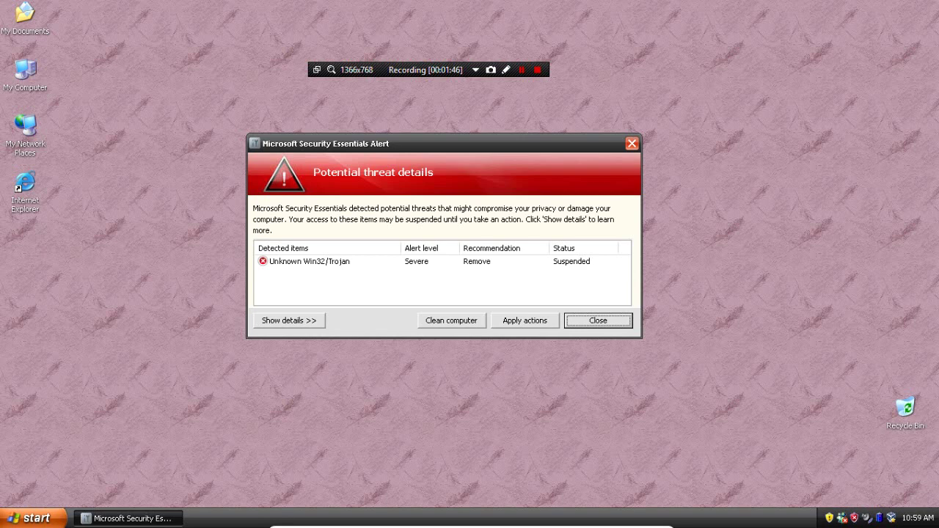
Move the threat alert up-left, expand its threat details, close it, then bring up the taskbar menu
left_click_drag(367, 143, 242, 115)
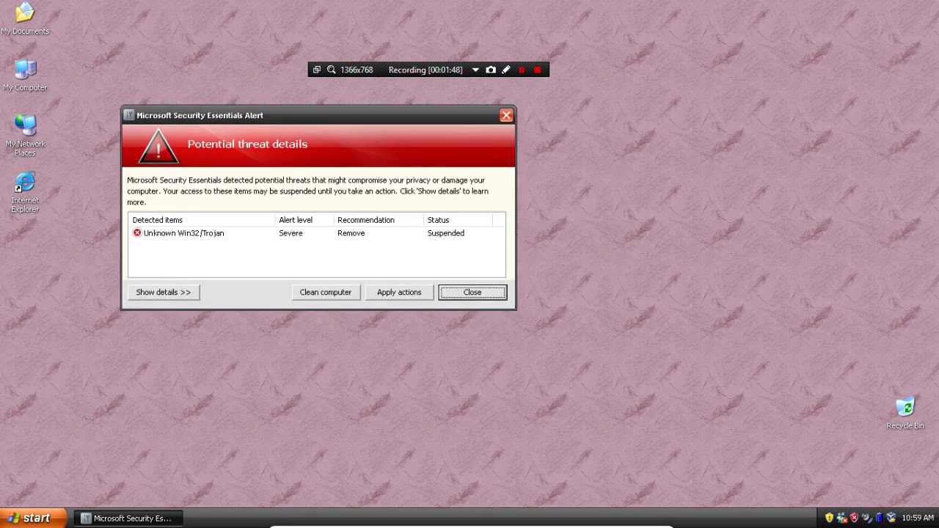
left_click(162, 292)
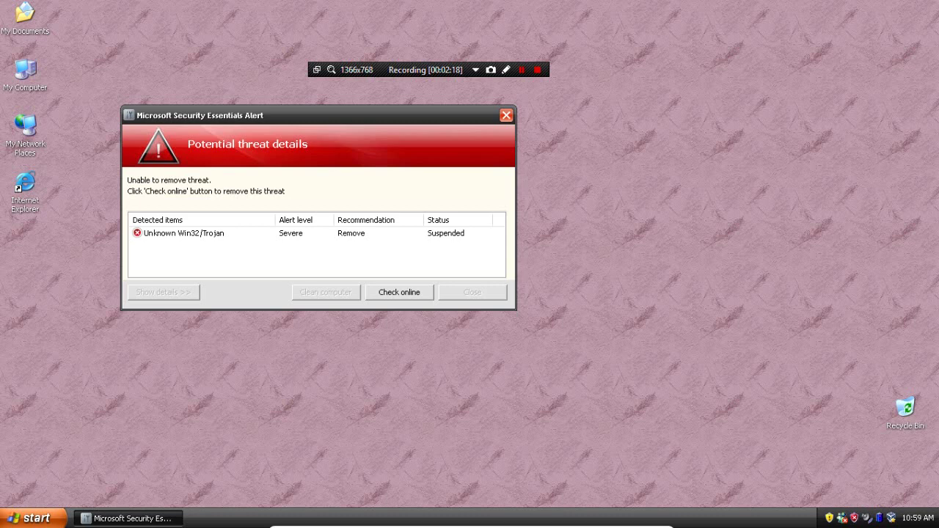
left_click(506, 115)
right_click(784, 519)
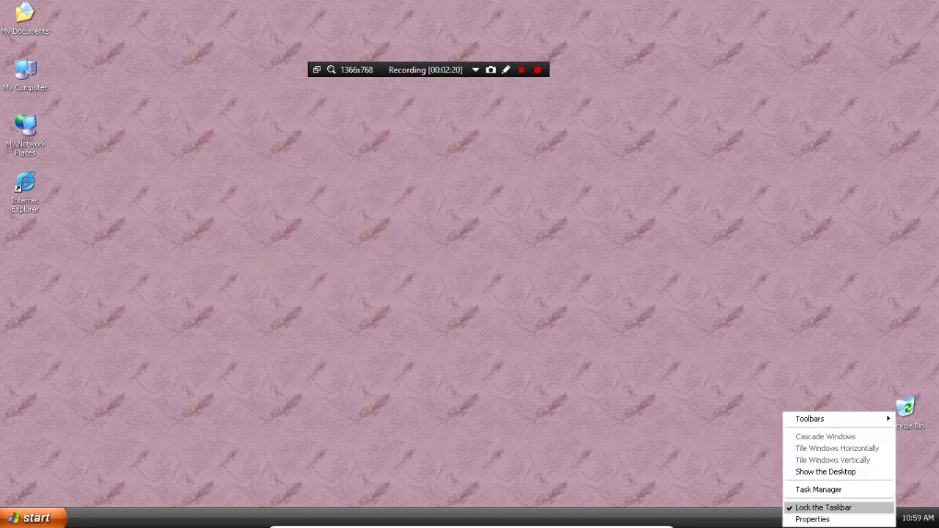
Try Task Manager, then apply the removal action and check online for a solution
left_click(808, 489)
key("alt+a")
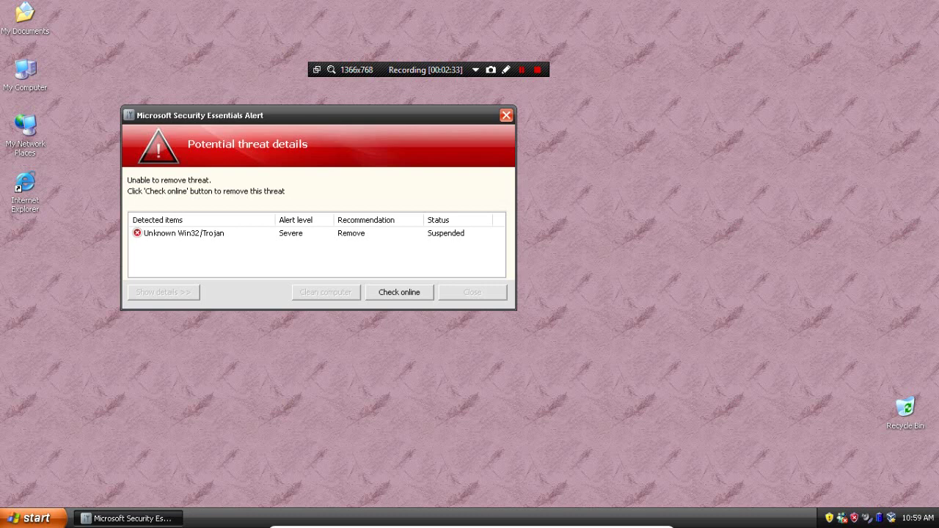
key("Return")
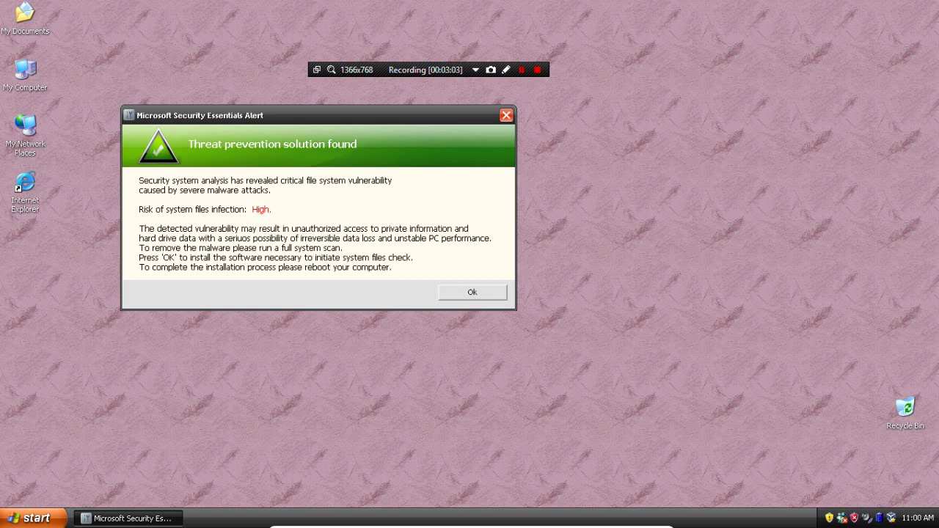
Accept the suggested protection software and install Windows Remedy until it reports success
key("Return")
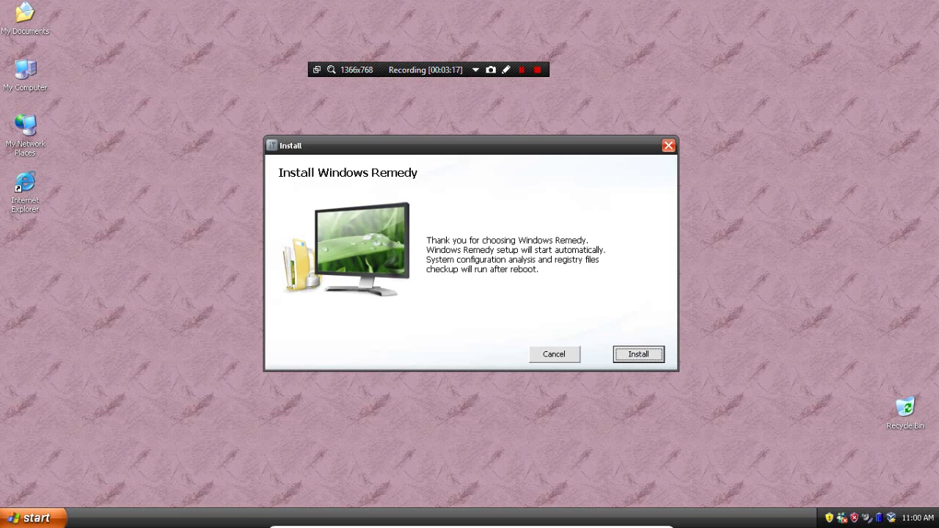
key("Return")
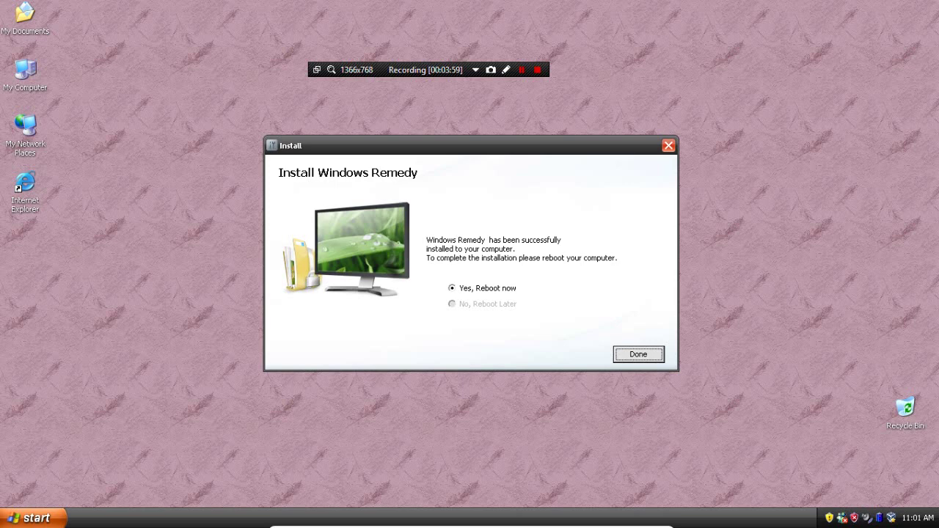
key("super")
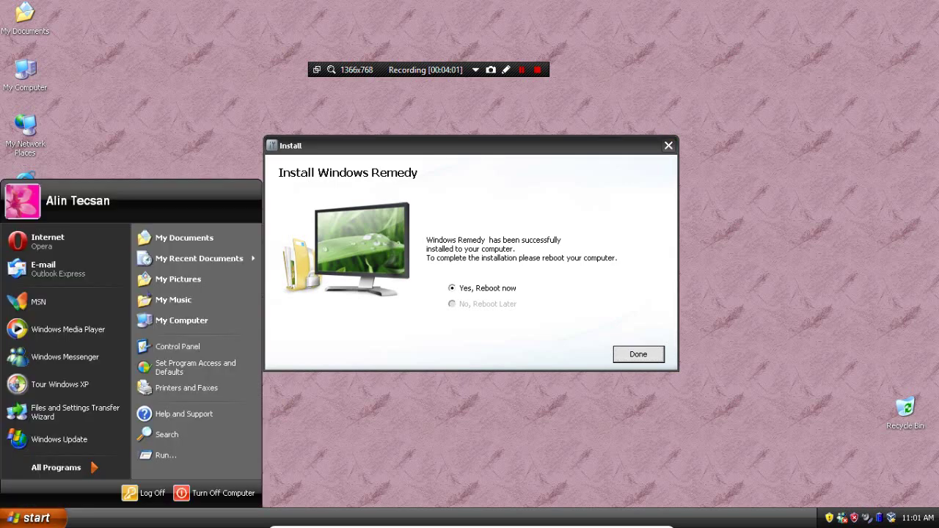
Keep 'Yes, Reboot now' selected and finish the Windows Remedy installation
key("super")
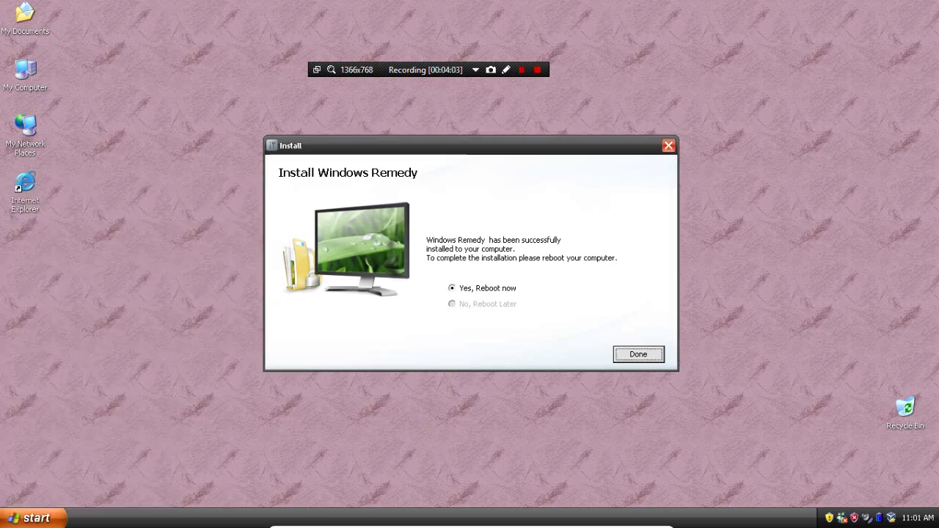
key("Return")
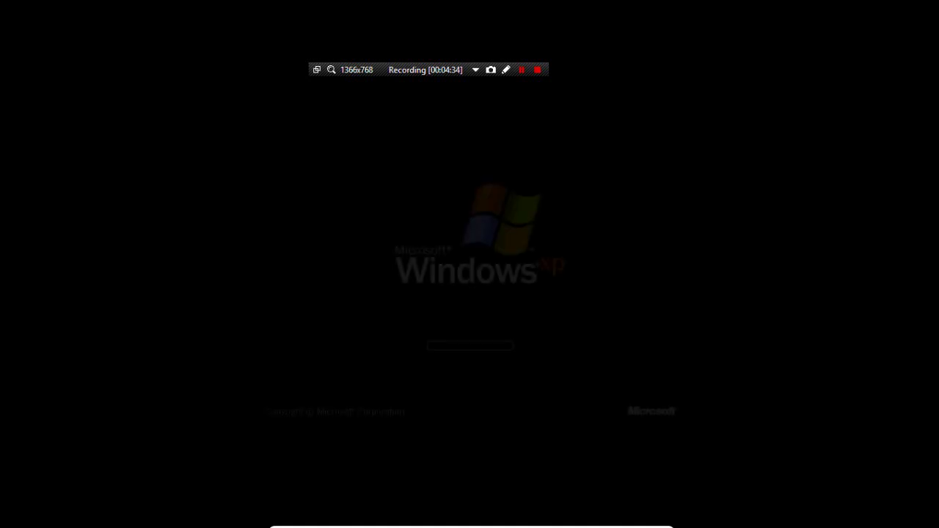
Let Windows XP reboot until the Windows Remedy window appears
key("shift+F12")
key("shift+F12")
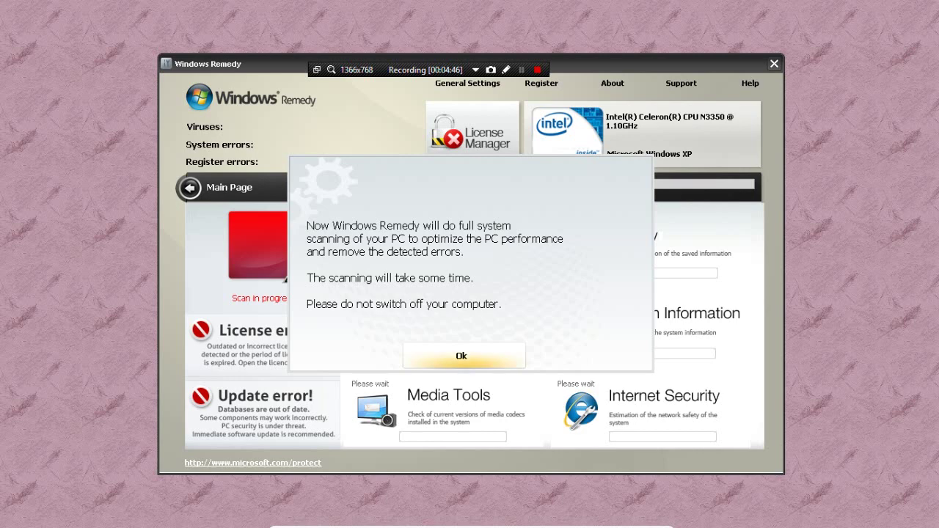
Acknowledge the scanning notice, let the full scan finish, then open the license manager
key("Return")
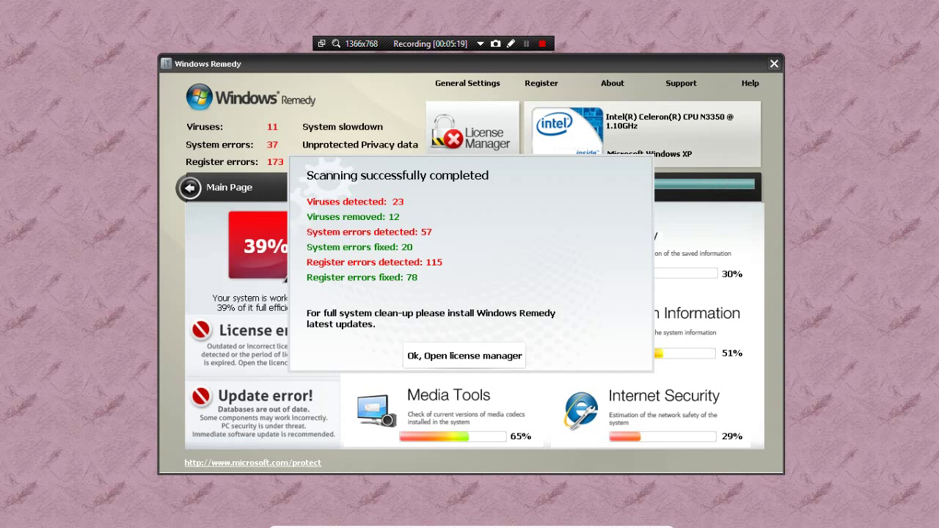
left_click(465, 356)
Browse the System Security page, dismissing the invalid license error, then open the Privacy page
left_click(190, 188)
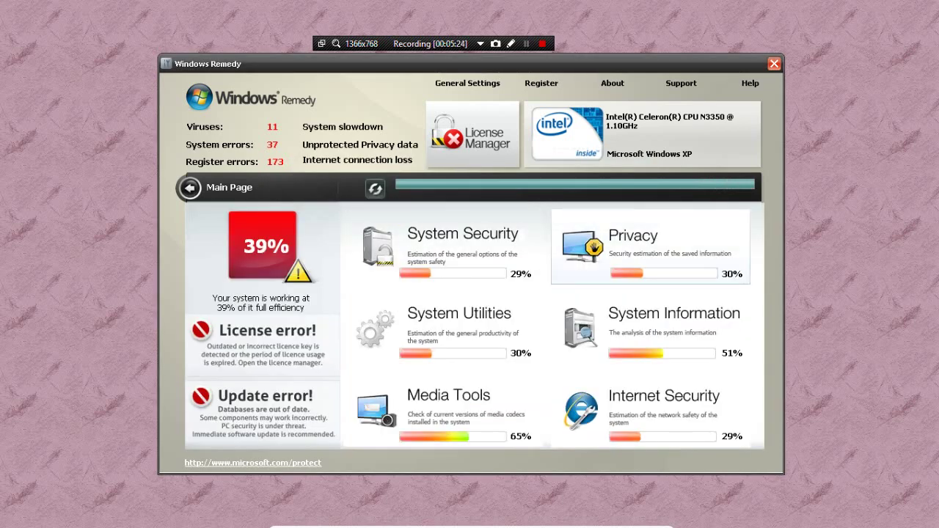
left_click(444, 246)
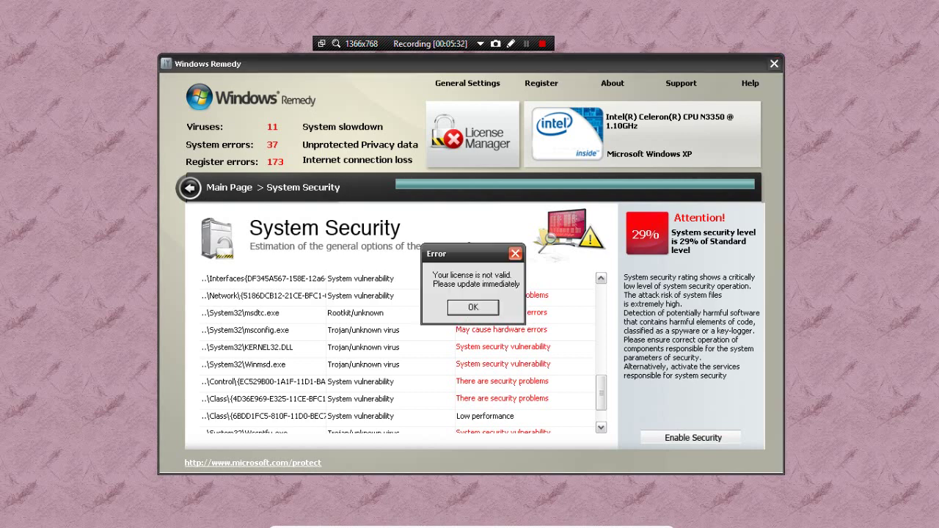
key("Return")
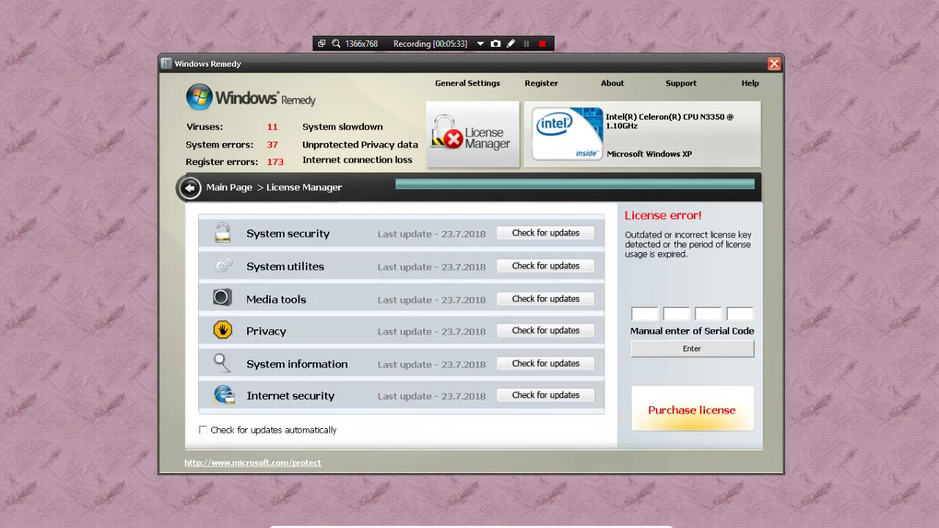
left_click(451, 246)
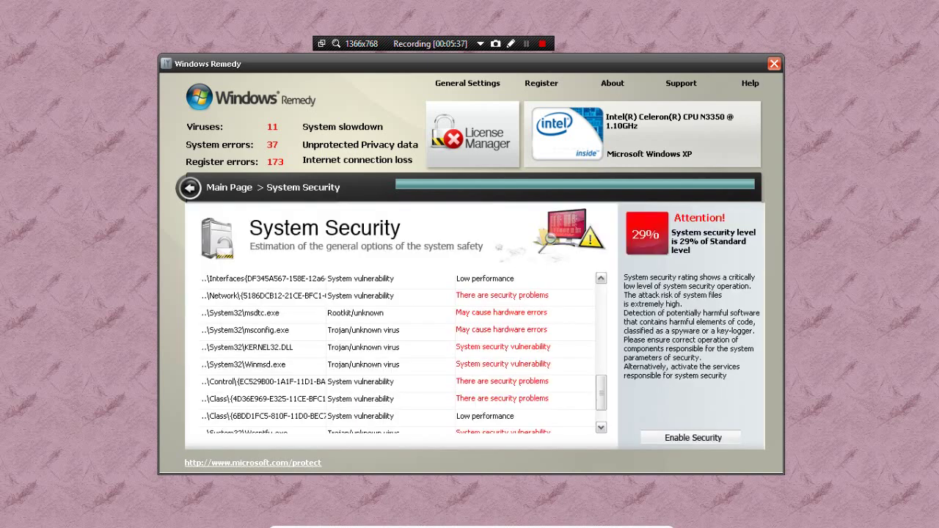
left_click(189, 188)
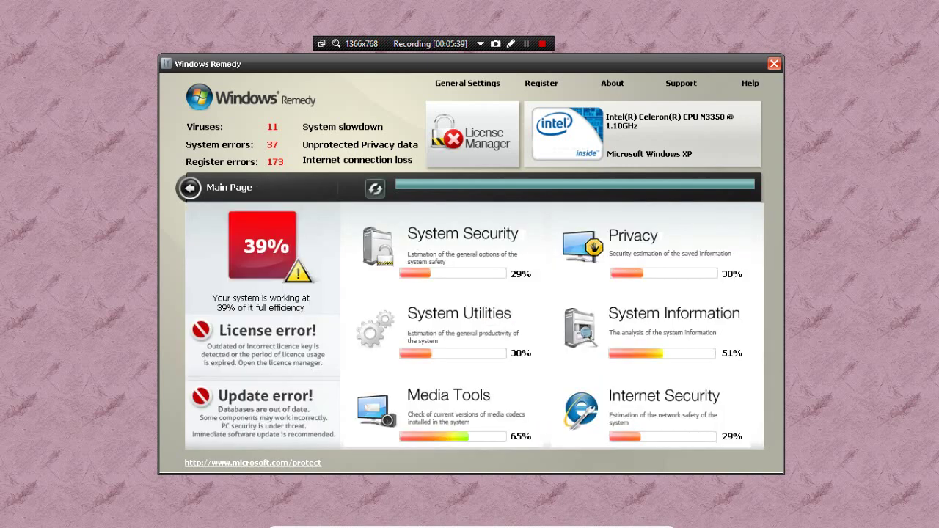
left_click(632, 246)
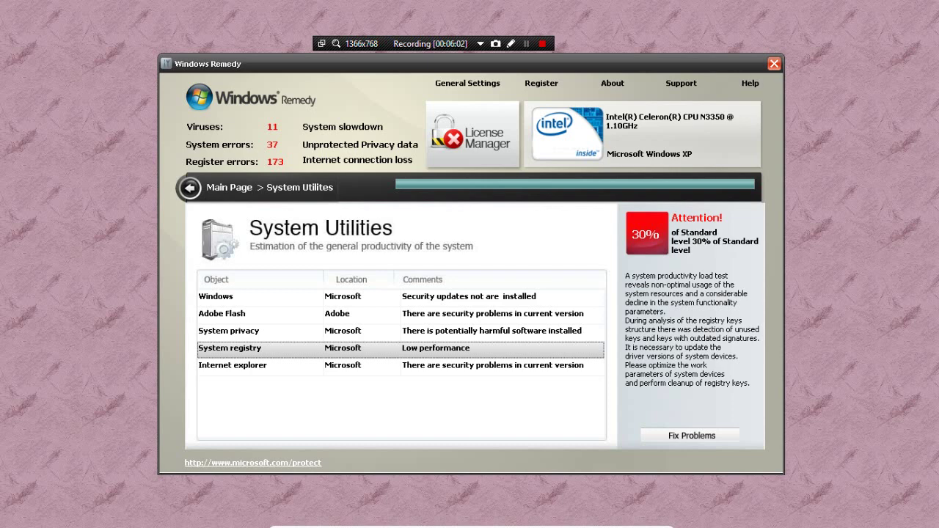
Browse the System Information and System Utilities pages from the main overview
left_click(189, 187)
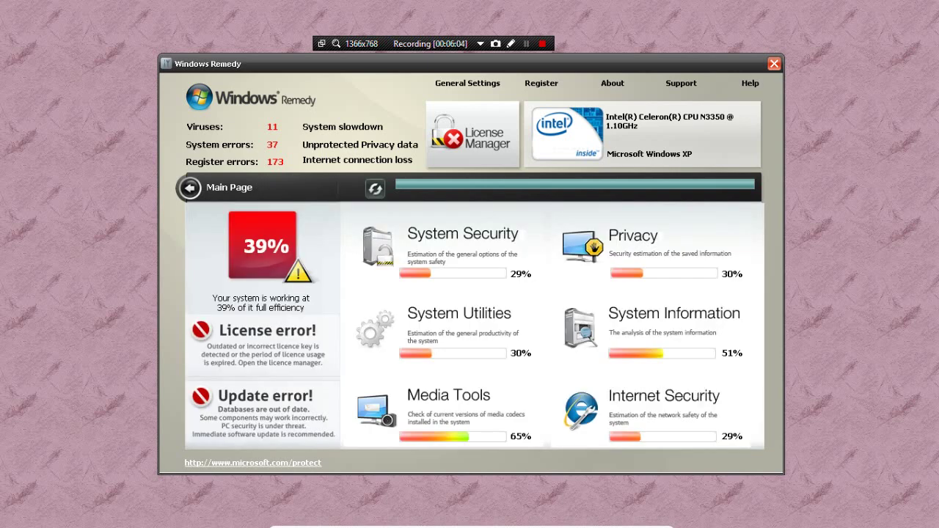
left_click(650, 327)
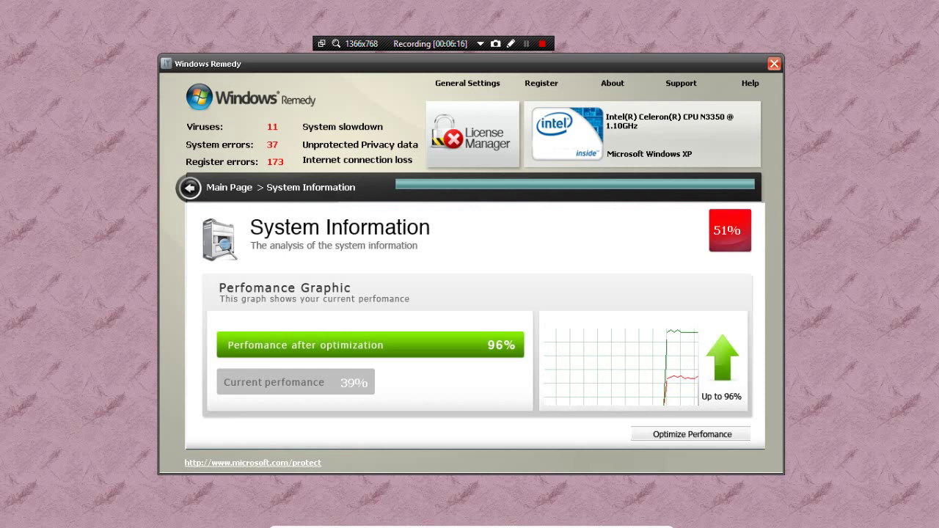
left_click(189, 188)
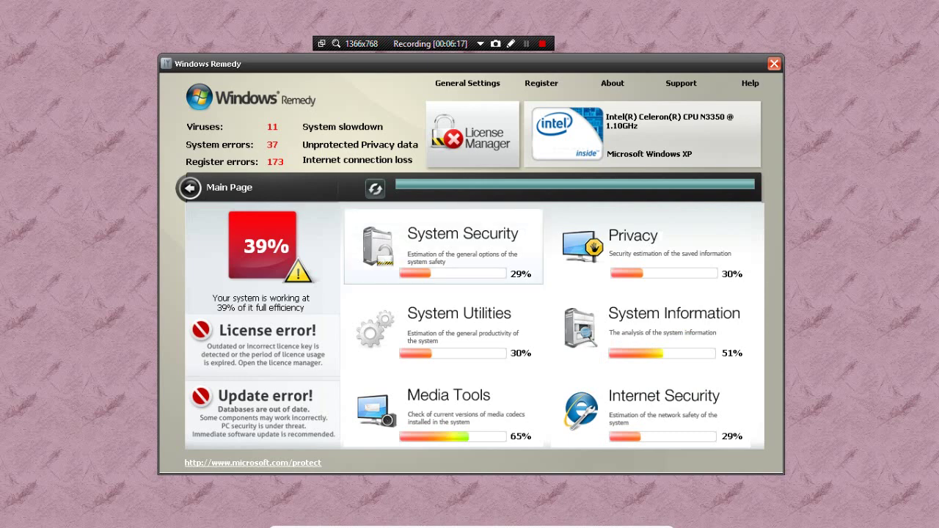
left_click(441, 344)
left_click(189, 188)
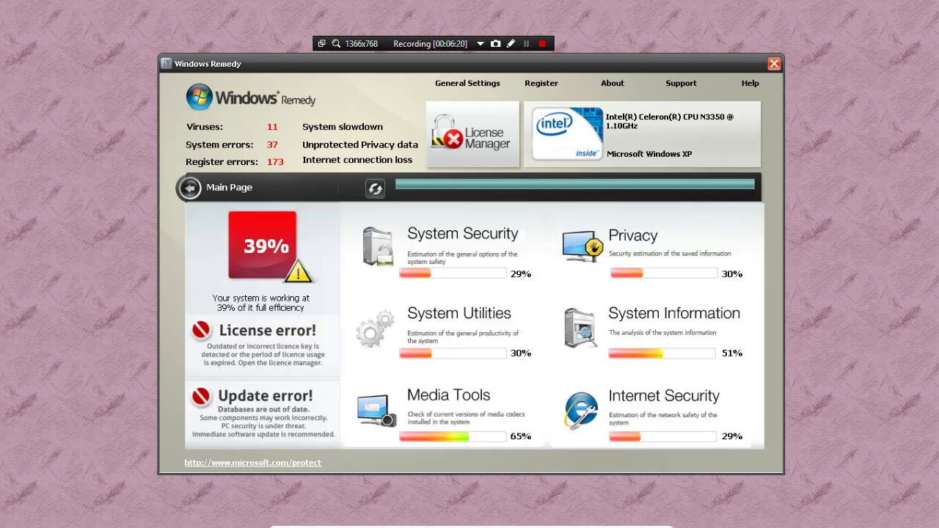
left_click(444, 323)
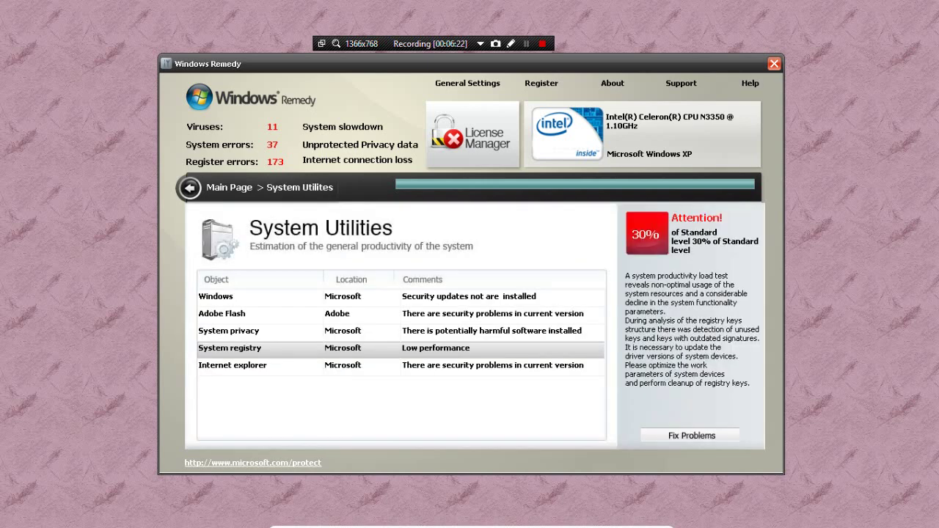
Attempt Fix Problems and Optimize Performance, dismissing each invalid license error
left_click(692, 436)
left_click(516, 257)
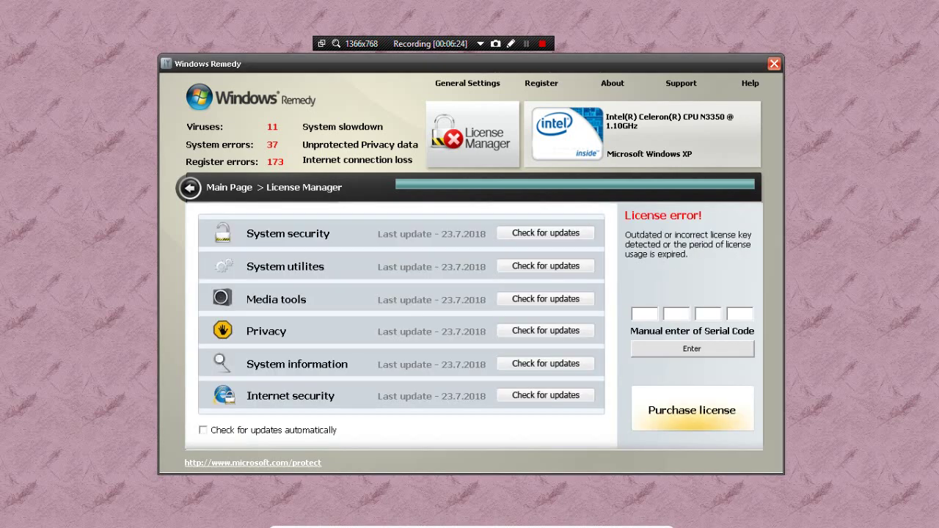
left_click(189, 188)
left_click(653, 323)
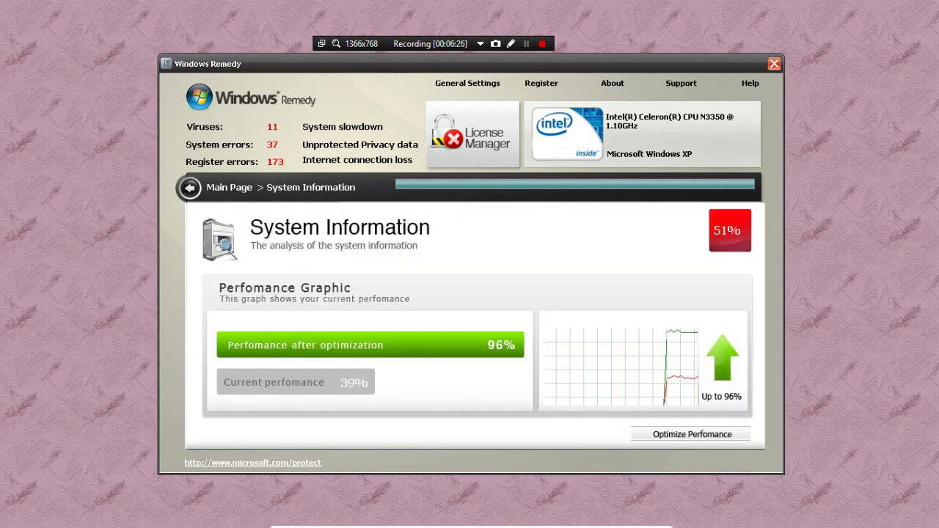
left_click(692, 434)
left_click(473, 308)
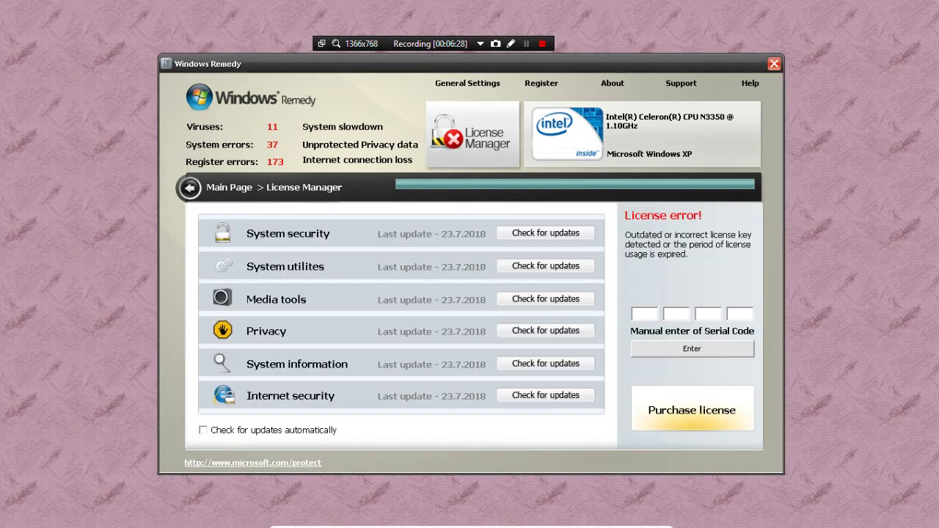
left_click(190, 188)
Open the Media Tools page, select the Media plug-ins entry, and return to the overview
left_click(426, 400)
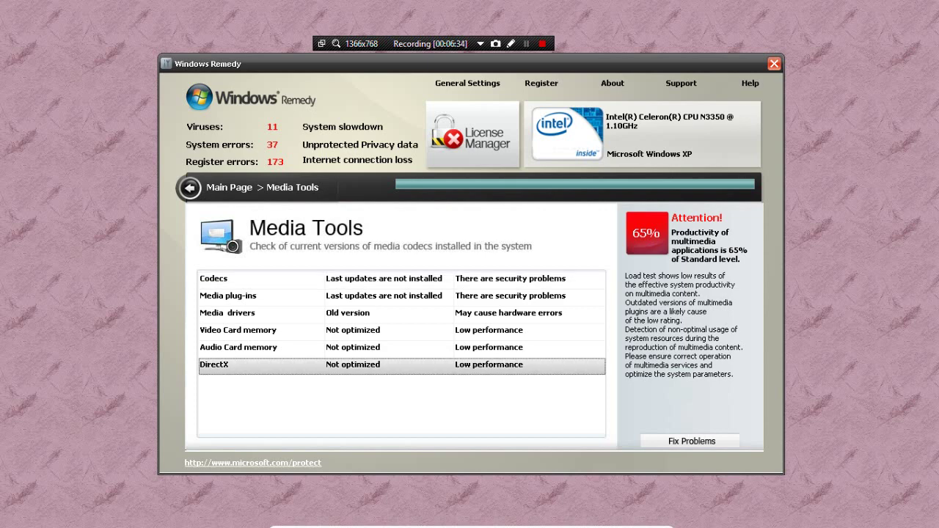
left_click(228, 296)
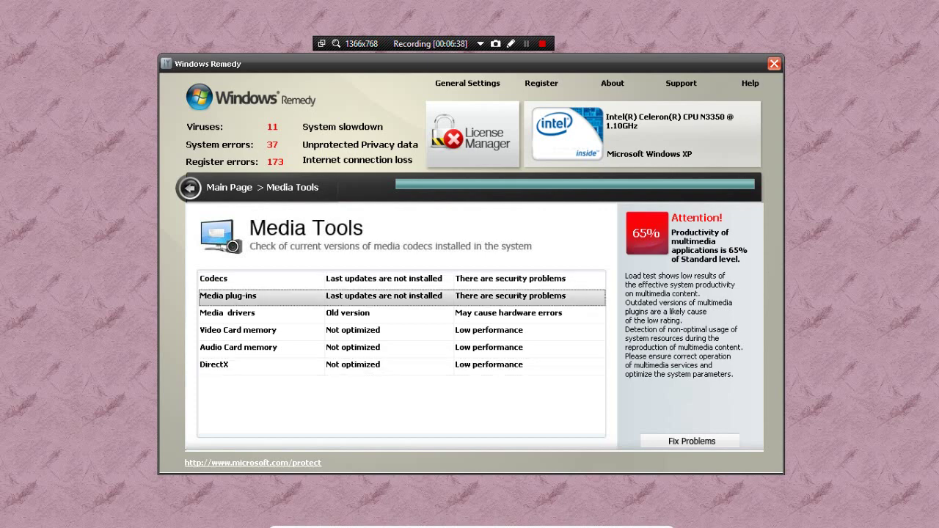
left_click(189, 187)
Uncheck Self Protect, Enabled protected startup, Control system parametres and Realtime monitoring, then accept
left_click(646, 400)
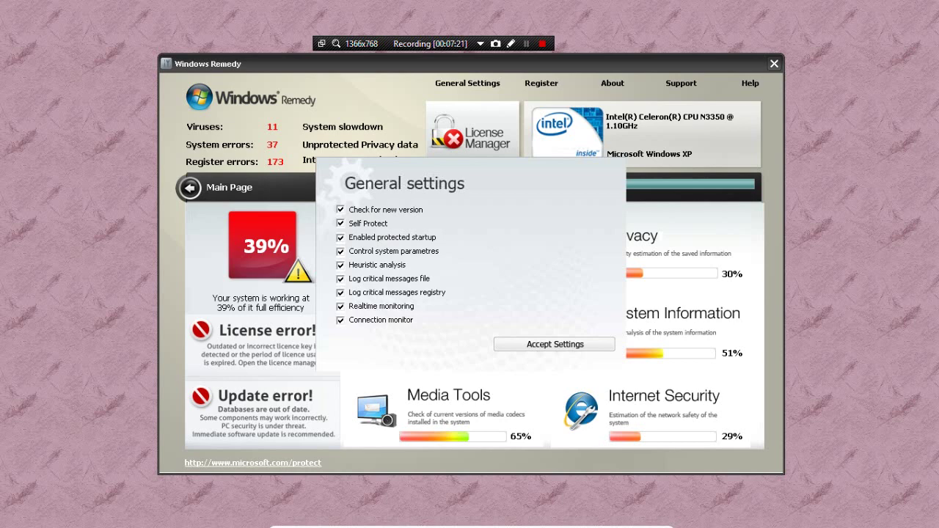
left_click(340, 223)
left_click(341, 238)
left_click(341, 251)
left_click(341, 306)
left_click(555, 344)
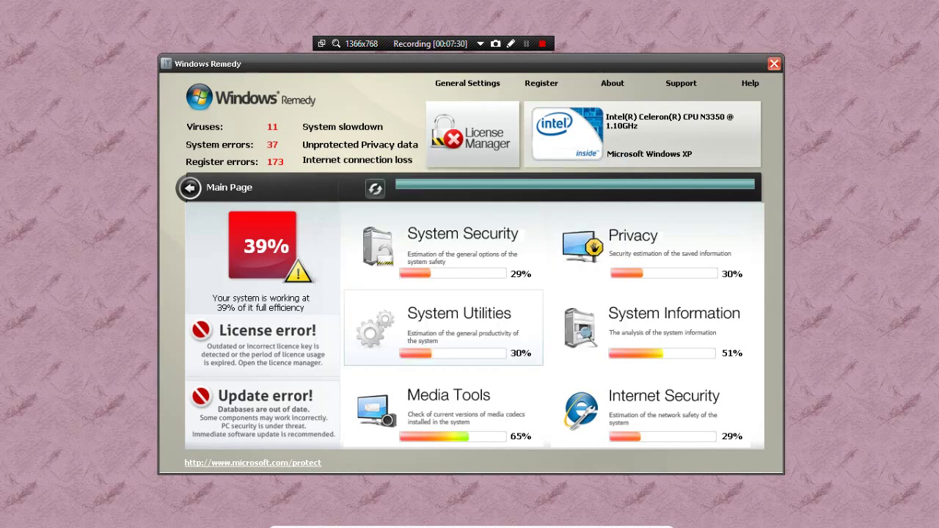
View and close Windows Remedy's About box, then try Support and dismiss its error
left_click(613, 83)
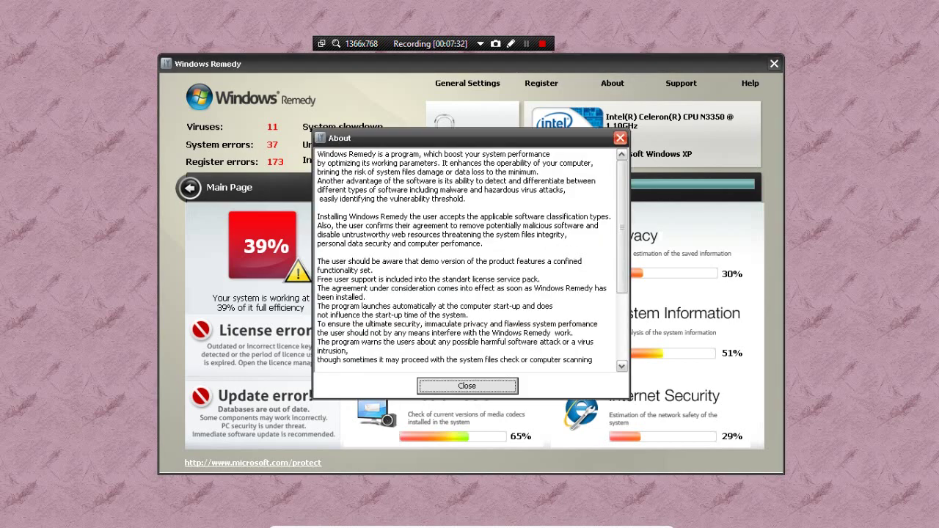
scroll(622, 257, "down", 4)
left_click(620, 138)
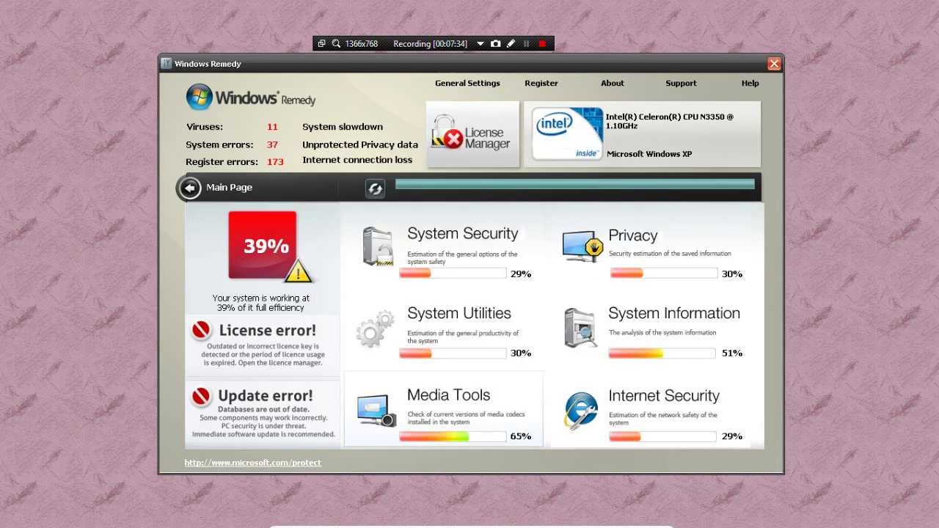
left_click(681, 82)
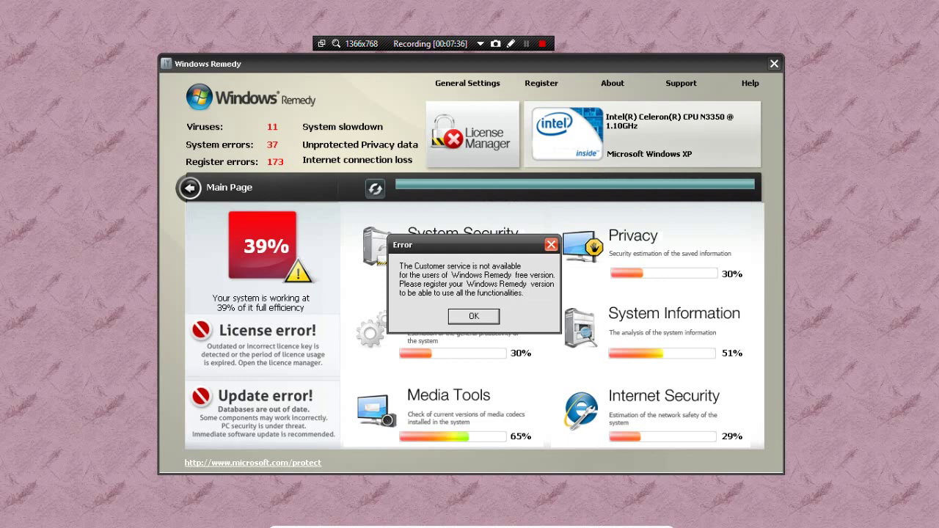
key("Return")
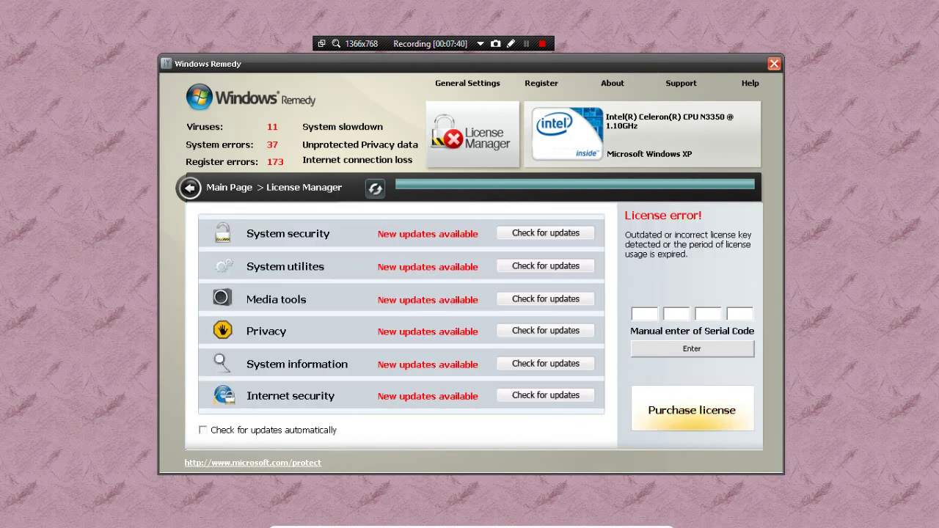
Read and close the Help text, accept General Settings again, then exit Windows Remedy
left_click(750, 83)
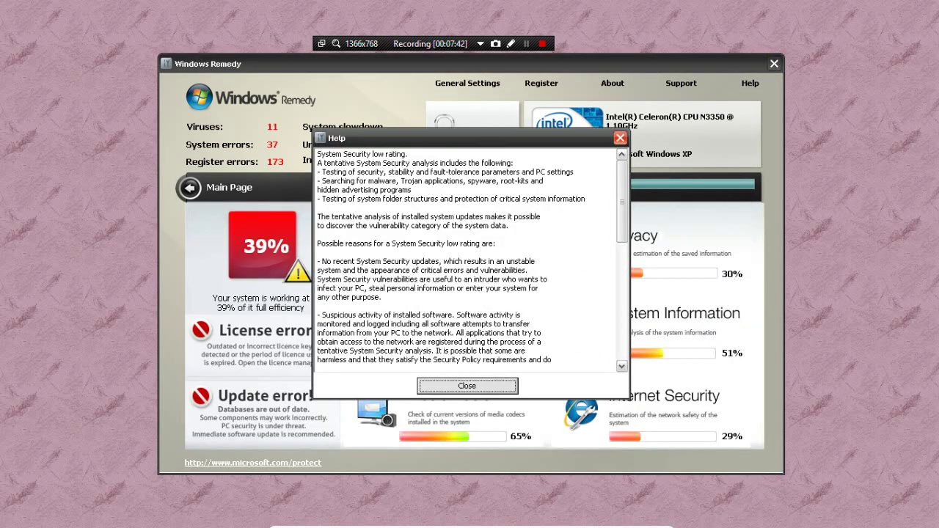
scroll(470, 257, "down", 10)
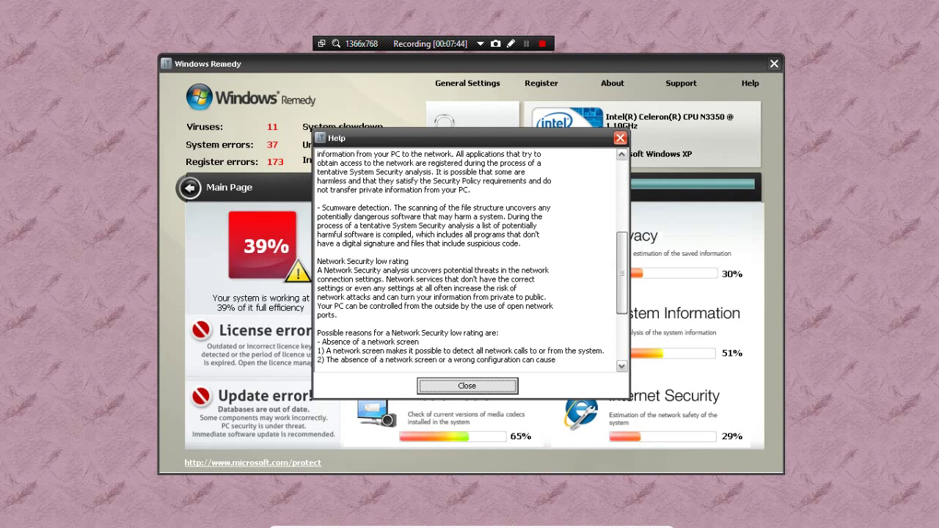
scroll(470, 257, "up", 10)
key("Return")
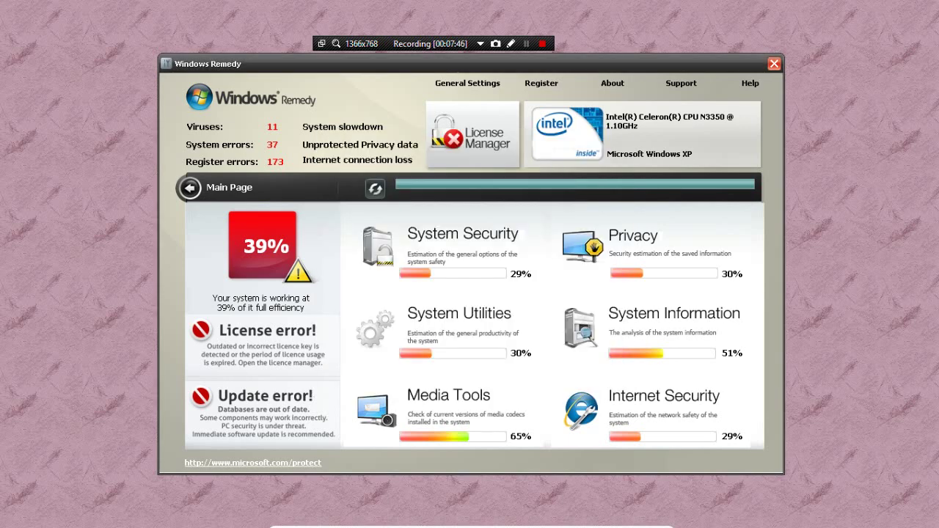
left_click(467, 83)
key("Return")
left_click(774, 64)
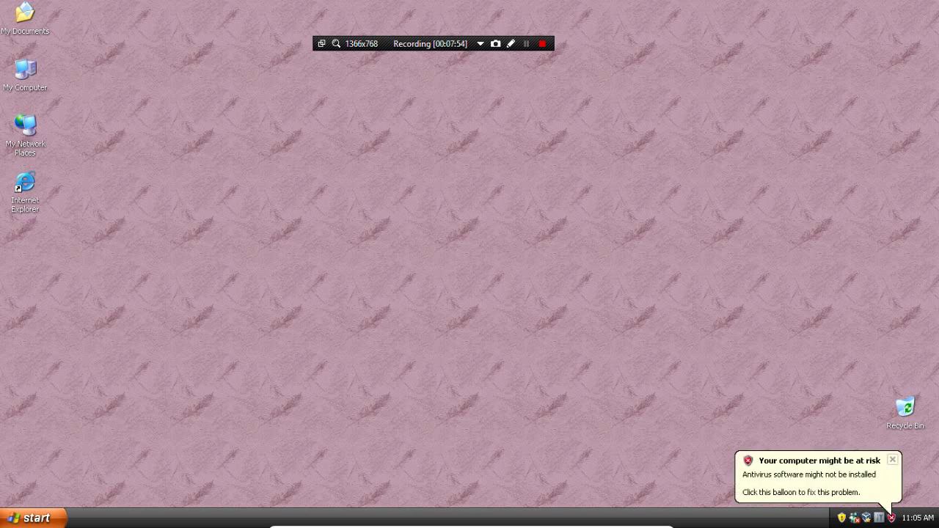
Open Windows Security Center from the risk alert, then dismiss it and the Start menu
left_click(807, 481)
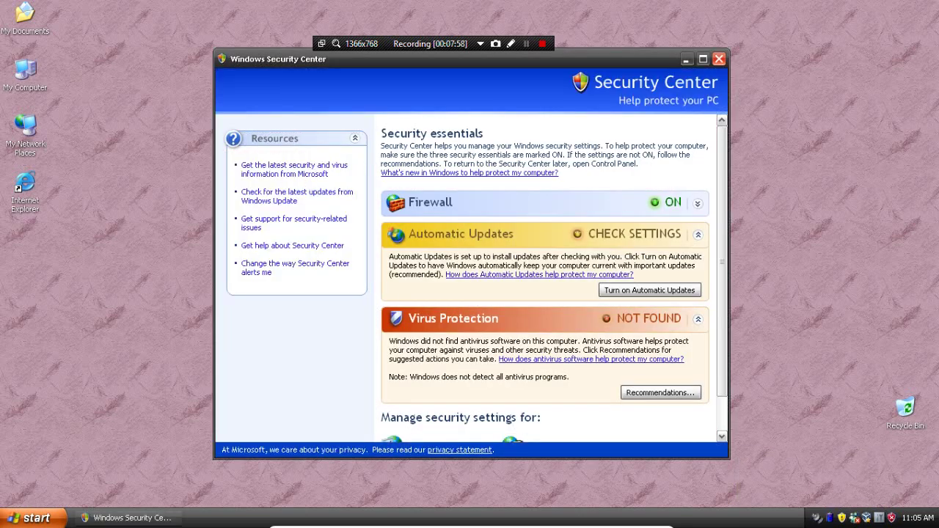
left_click(892, 518)
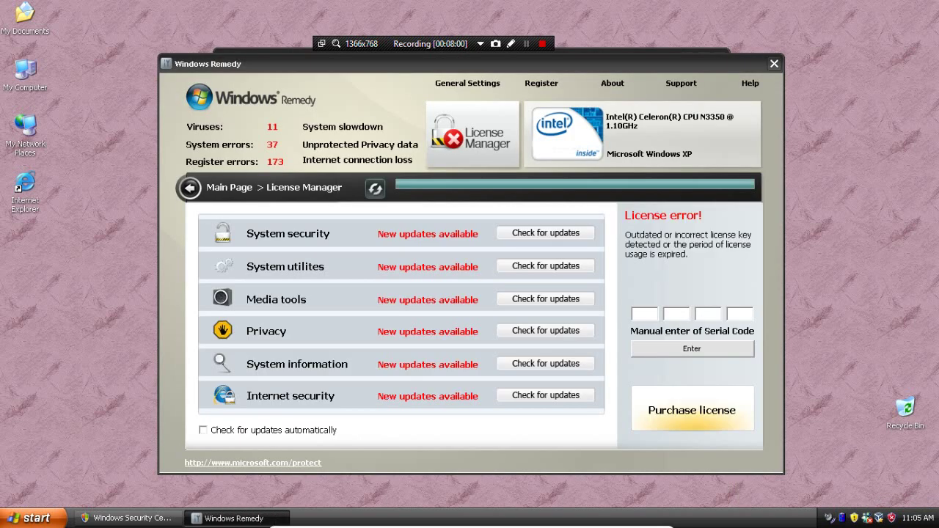
left_click(30, 518)
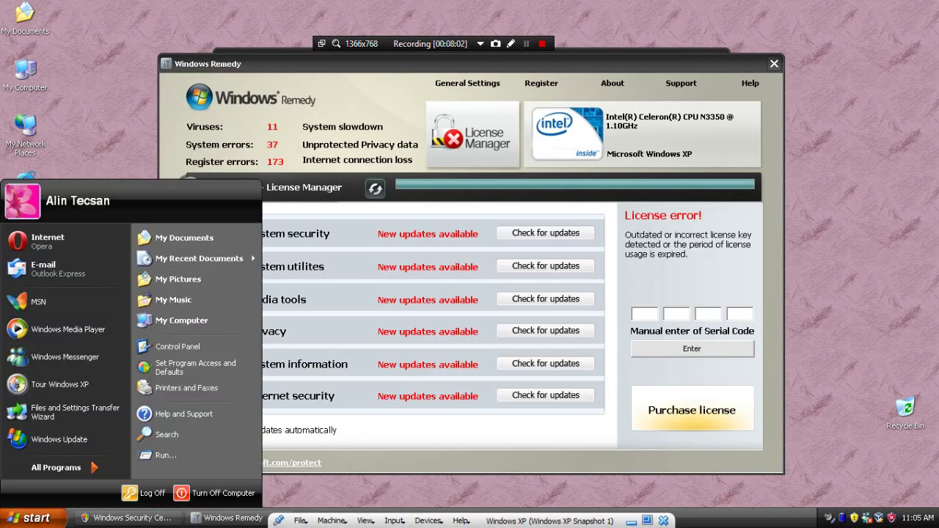
key("Escape")
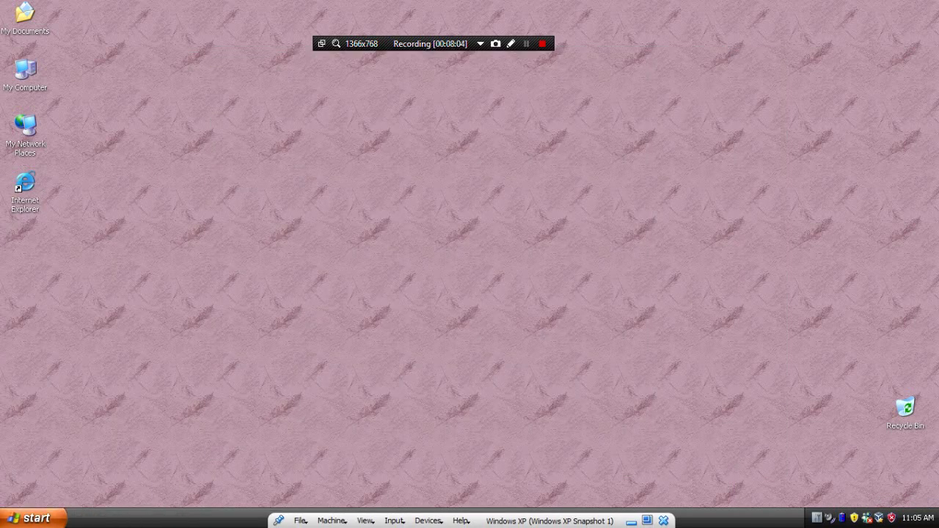
Try launching Task Manager, refuse the fake taskmgr.exe warning, close Windows Remedy, and select Internet Explorer
right_click(105, 517)
left_click(137, 478)
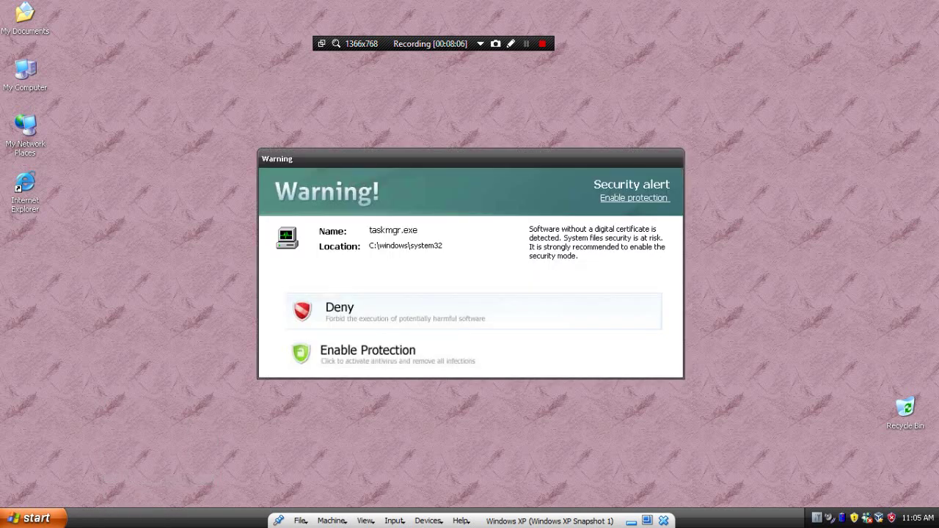
left_click(340, 311)
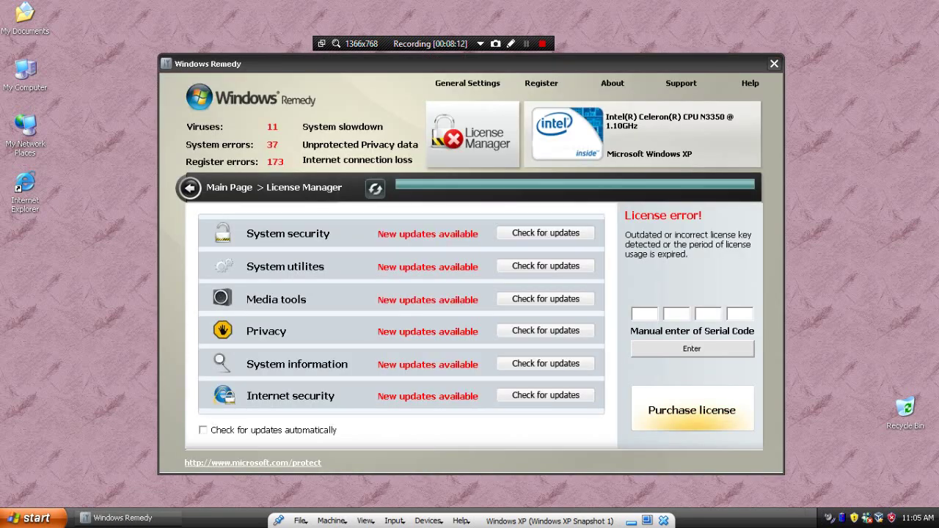
left_click(775, 64)
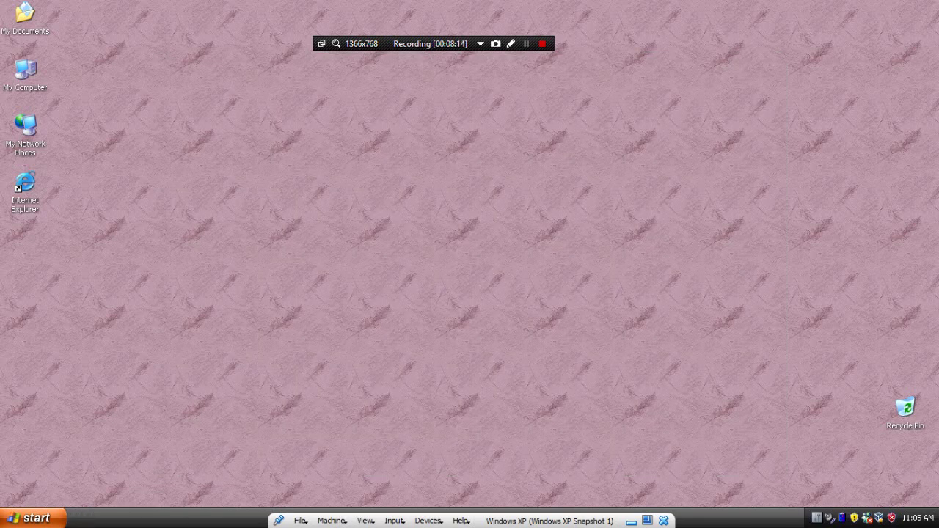
left_click(25, 187)
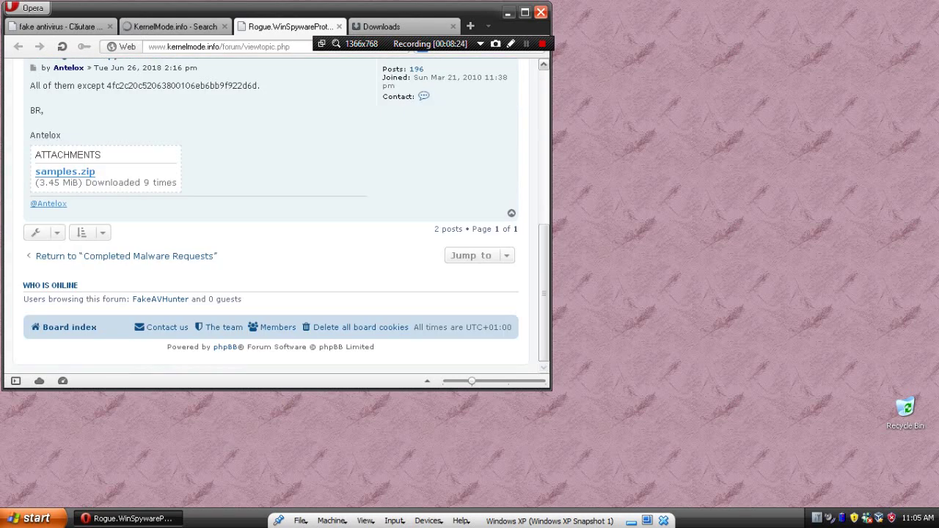
Close Opera, then run Windows Media Player, dismiss its sound-device errors twice, and close it
key("alt+F4")
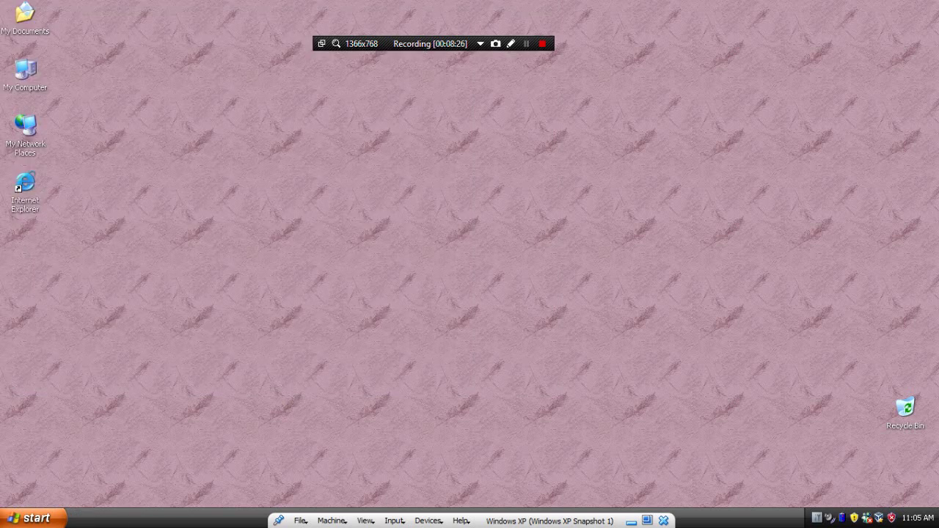
key("super")
key("Down")
key("Down")
key("Down")
key("Down")
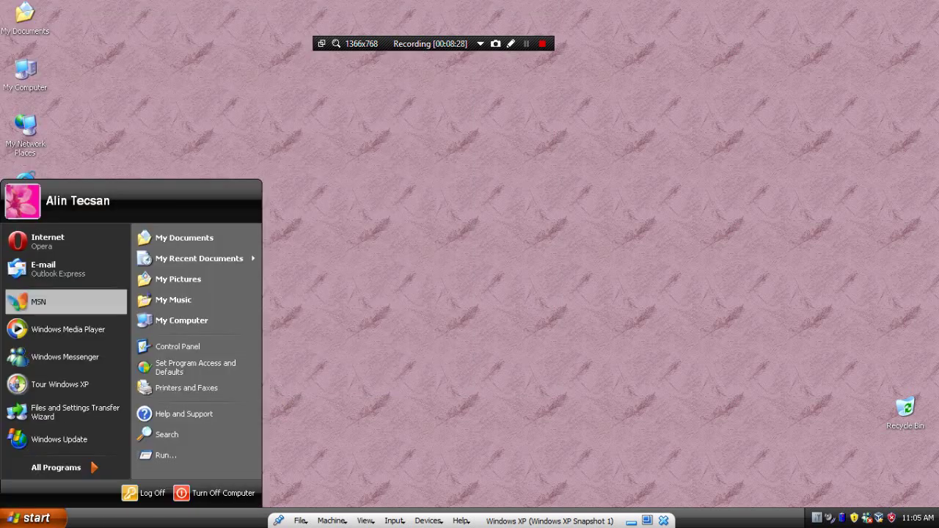
key("Return")
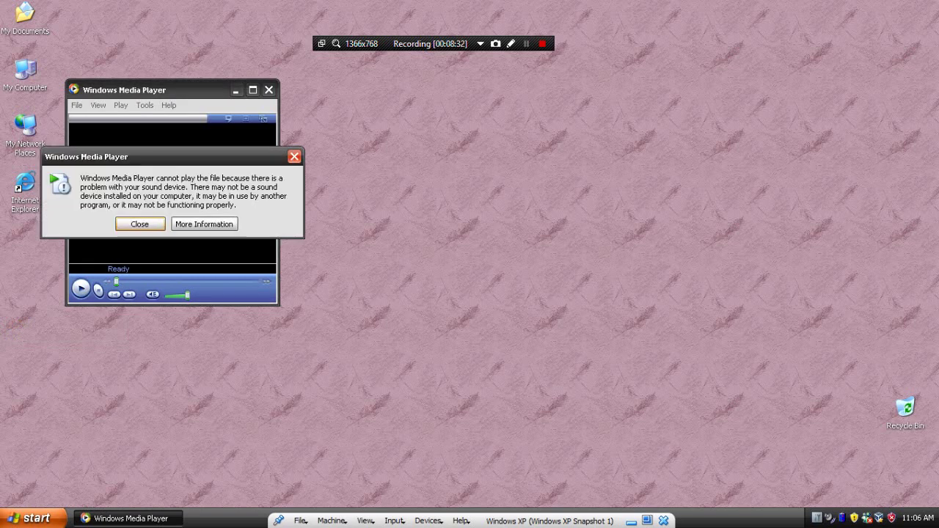
key("Return")
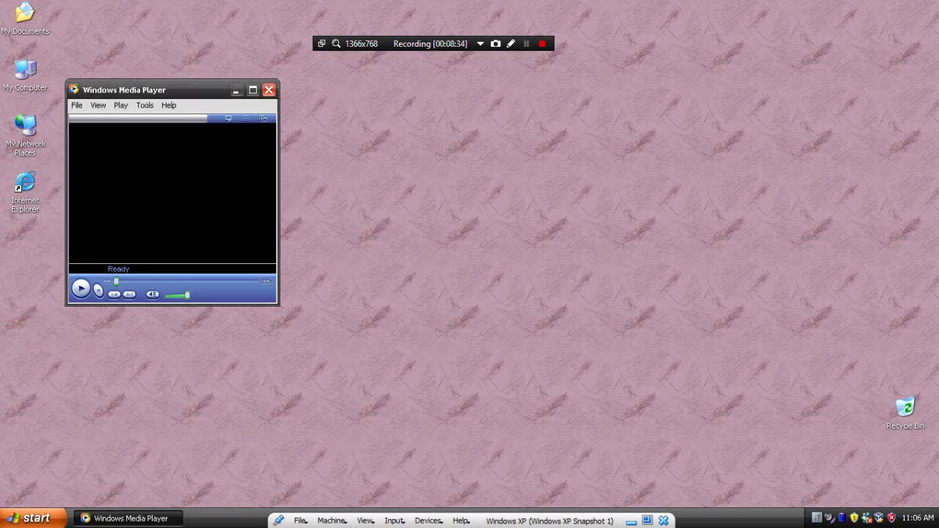
key("Return")
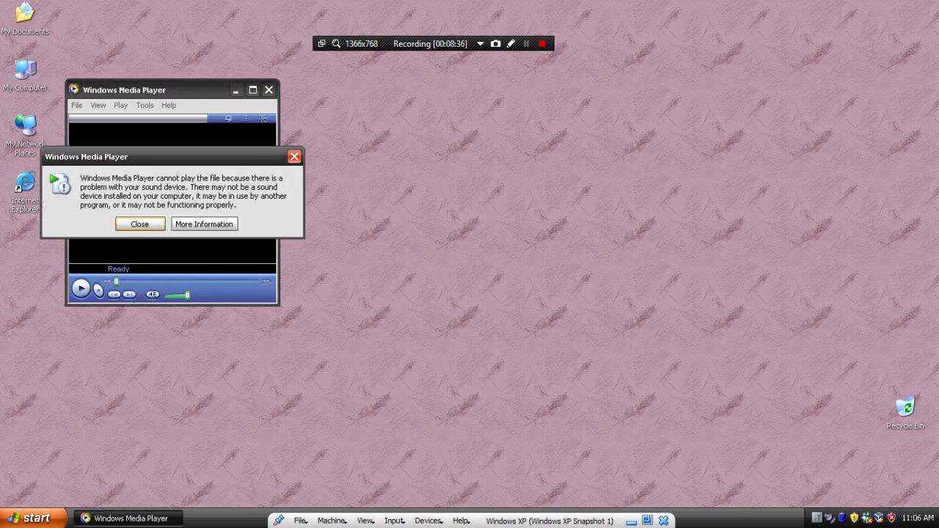
key("Return")
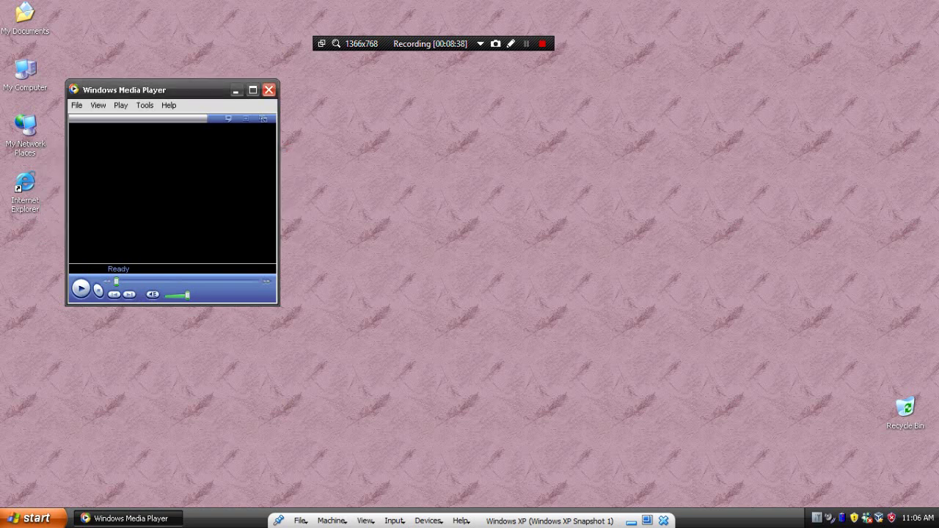
key("alt+F4")
Launch MSN from the Start menu's program list
key("super")
key("Up")
key("Up")
key("Up")
key("Up")
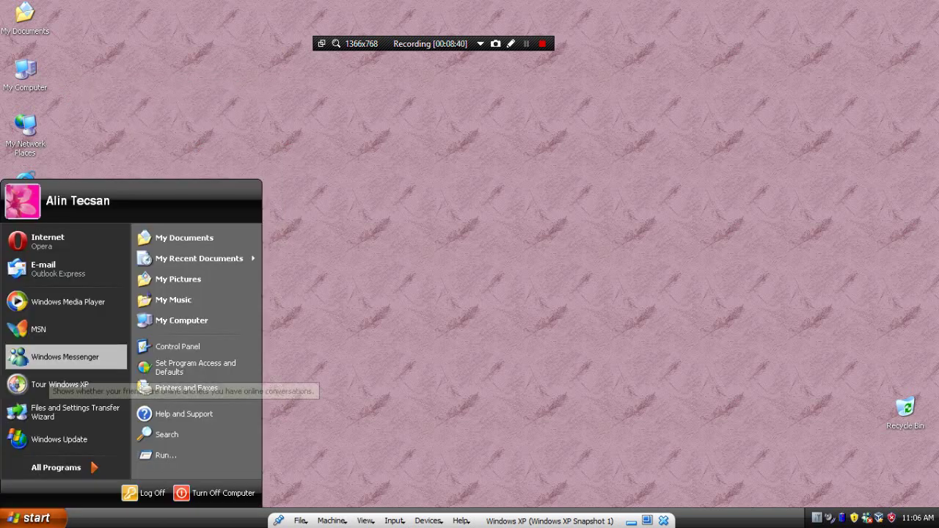
key("Down")
key("Return")
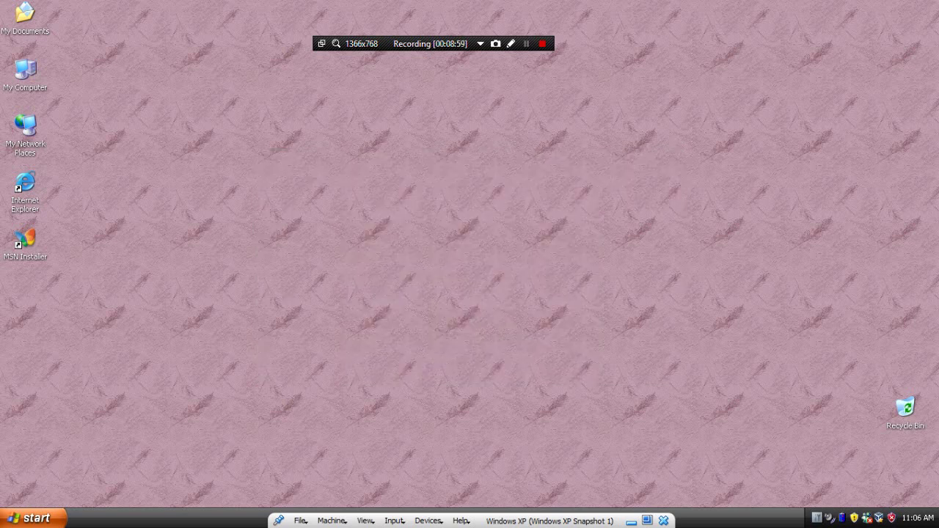
Unlock the taskbar and start Task Manager, accepting the fake alert's Enable Protection
right_click(164, 518)
left_click(191, 494)
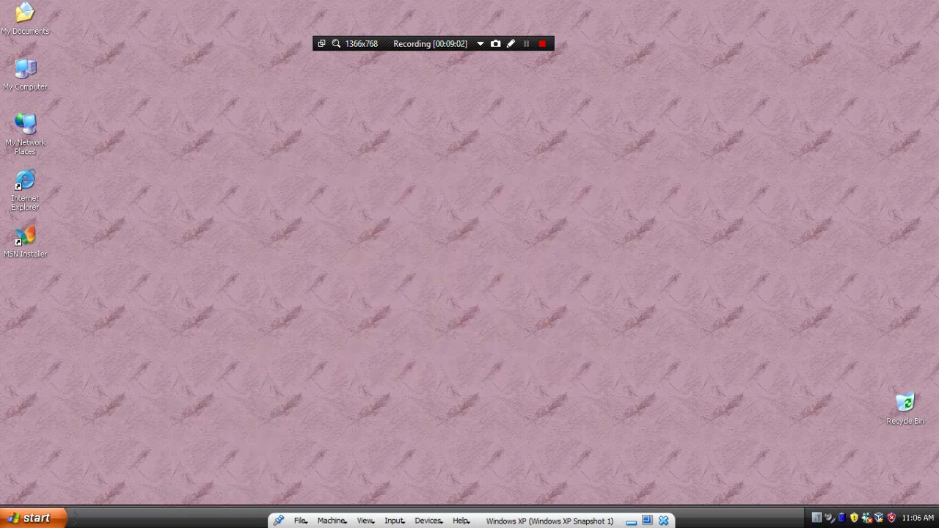
right_click(169, 518)
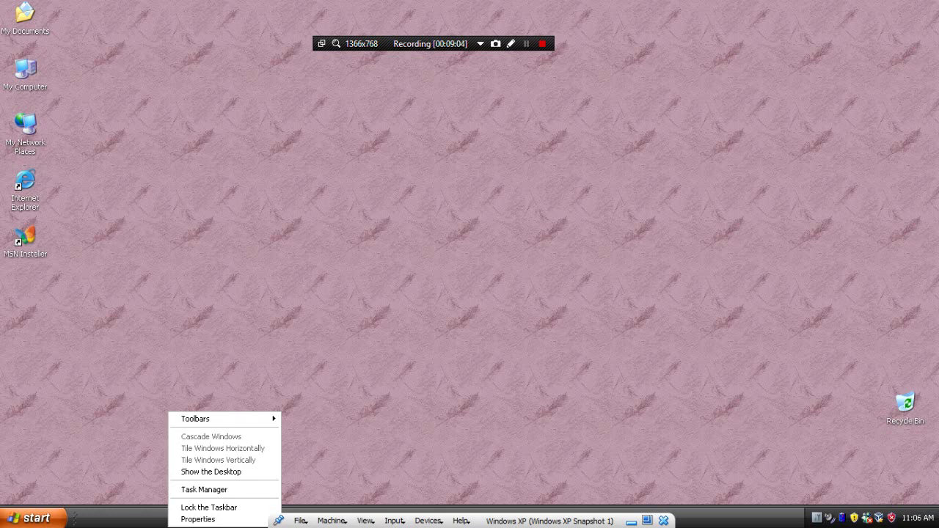
left_click(204, 489)
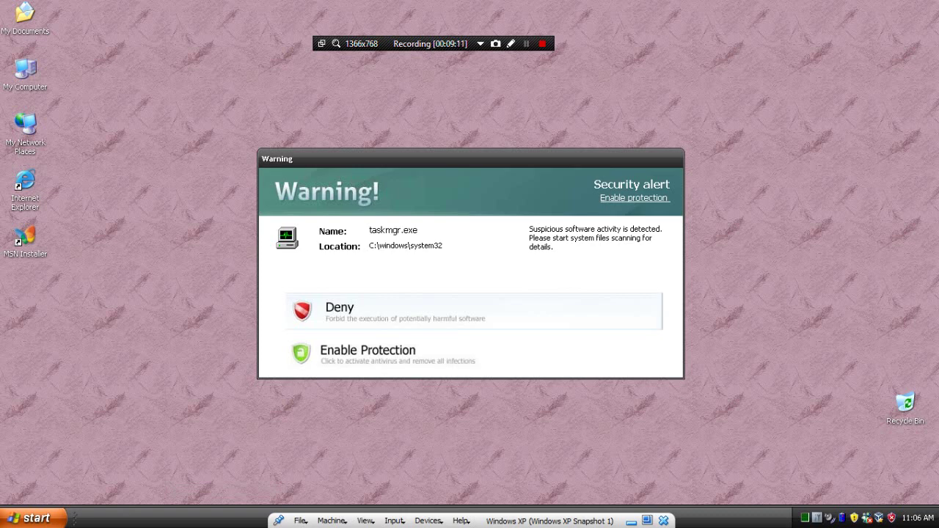
left_click(367, 352)
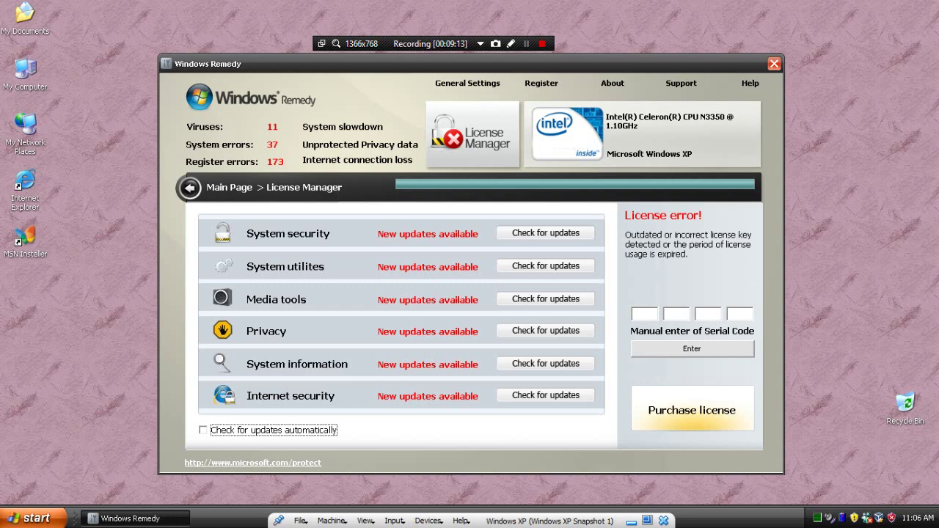
Enter a serial code in the License Manager and resubmit it, dismissing the incorrect-code errors
left_click(644, 313)
type("u7t347812642t427")
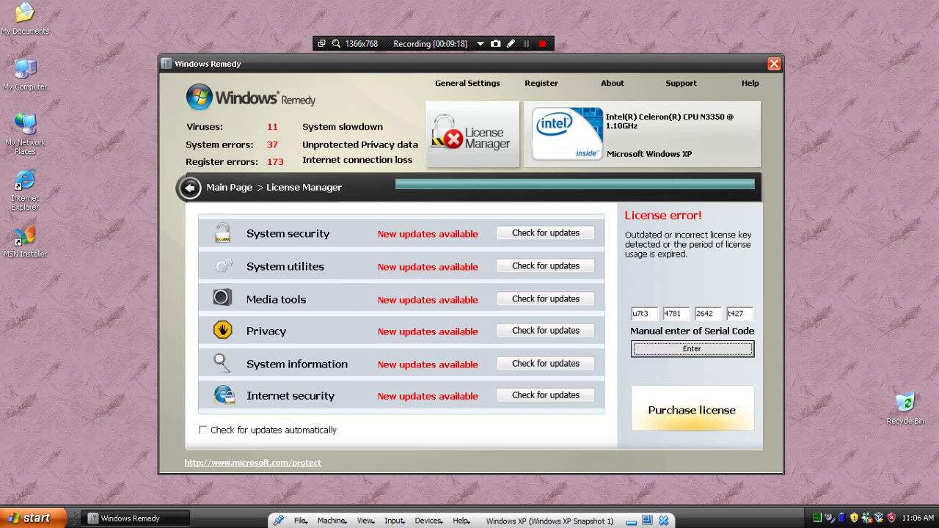
key("Return")
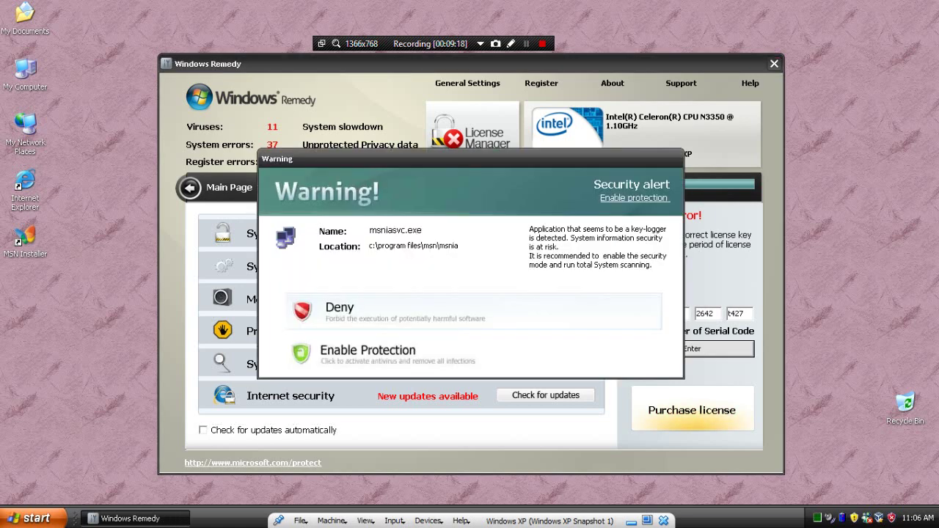
key("Return")
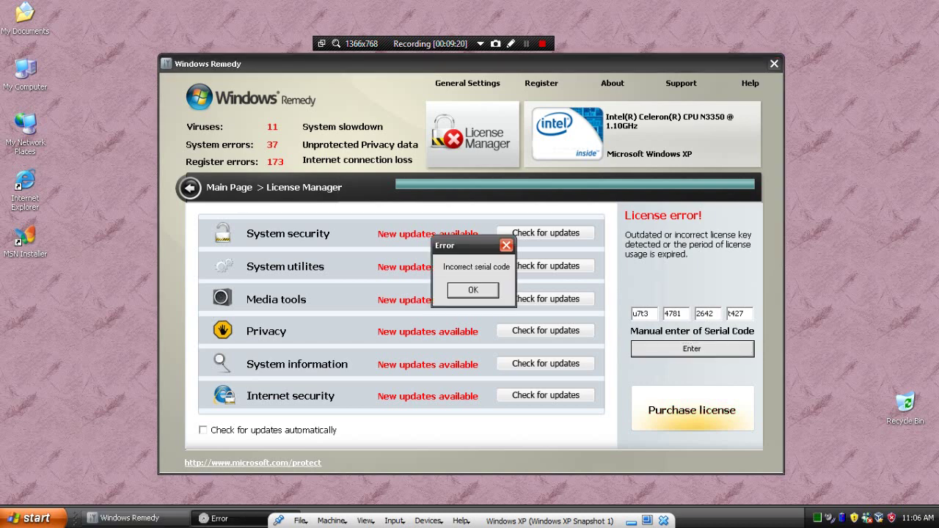
key("Return")
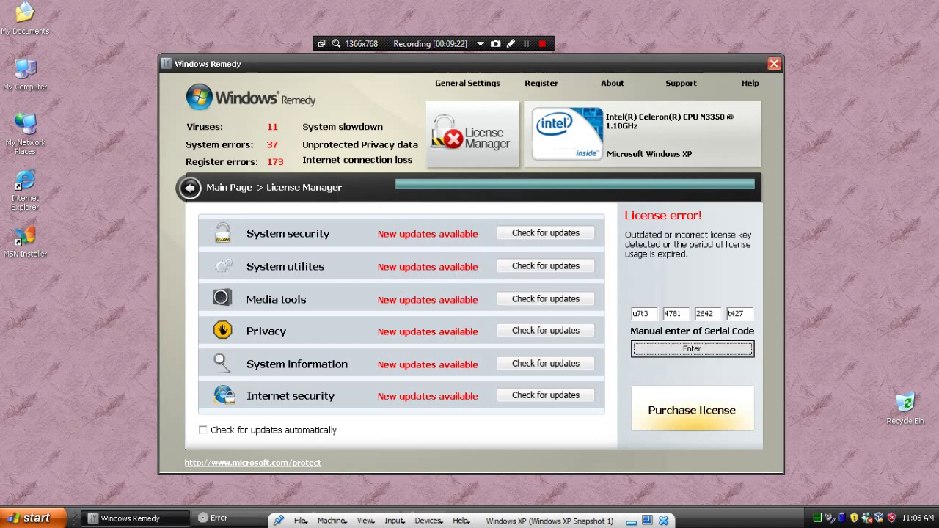
key("Return")
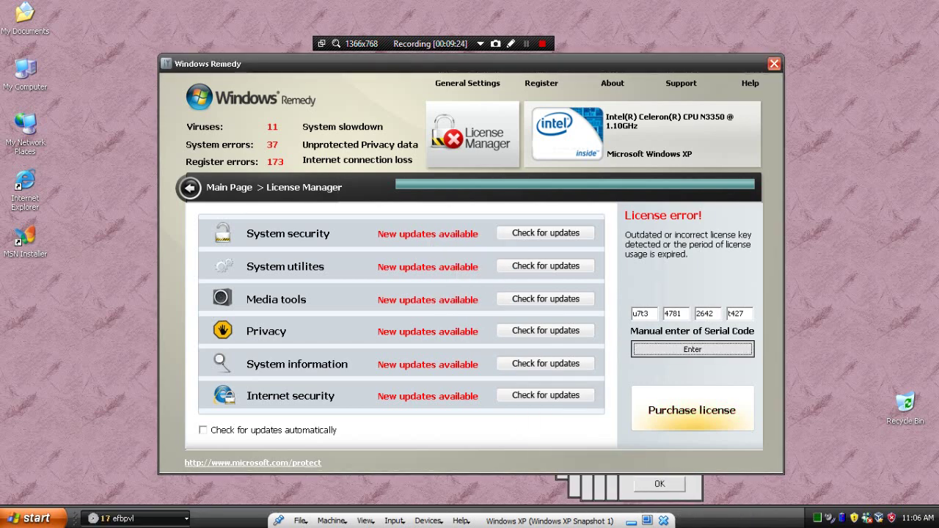
key("Return")
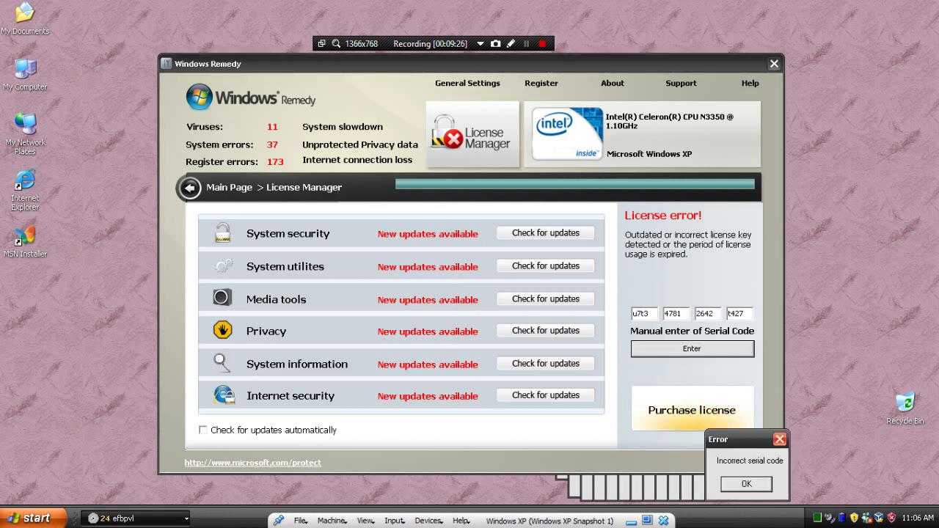
key("Return")
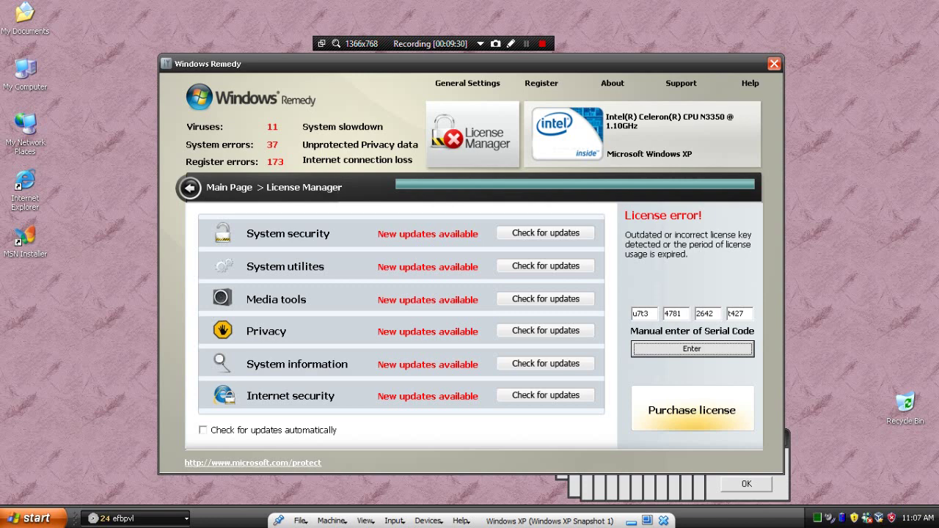
Bring the stacked 'Incorrect serial code' dialogs forward from the taskbar and dismiss them
left_click(136, 518)
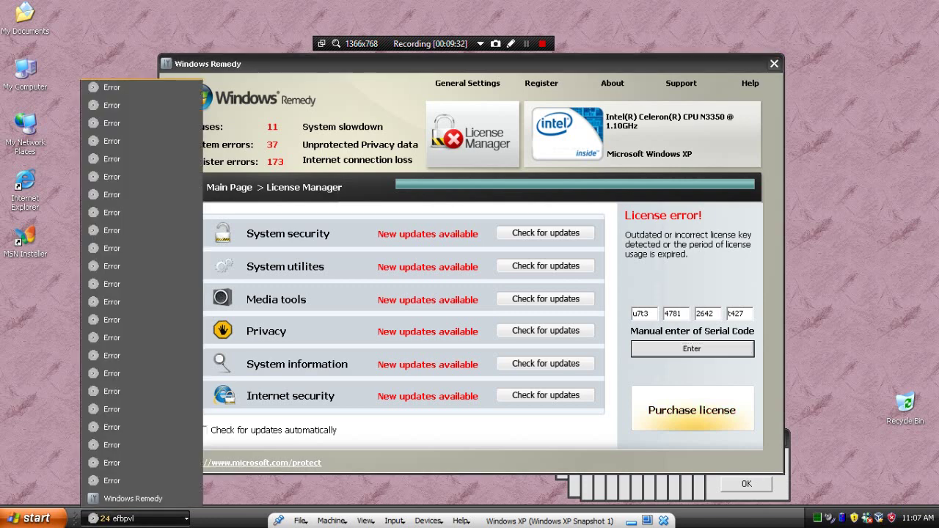
left_click(140, 391)
key("Return")
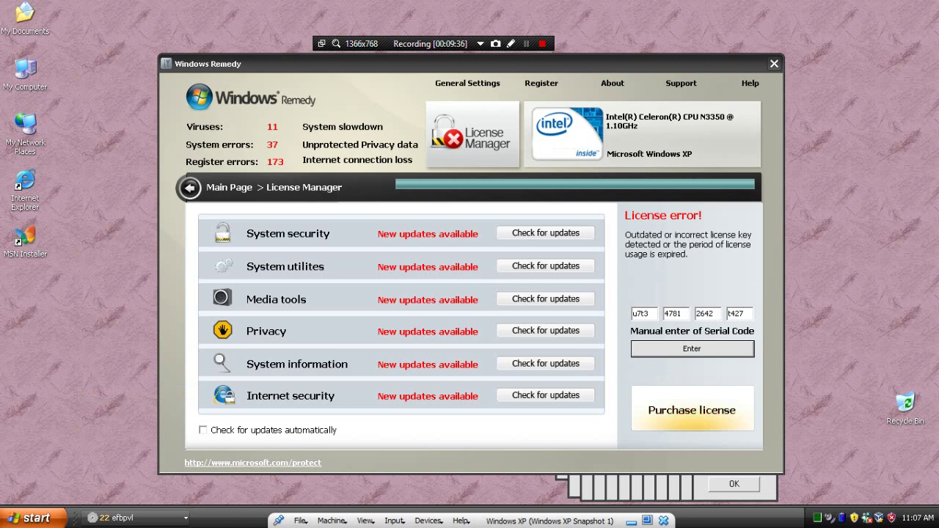
key("Return")
key("Return")
key("Return")
key("Return")
key("Return")
key("Return")
key("Return")
key("Return")
key("Return")
key("Return")
key("Return")
key("Return")
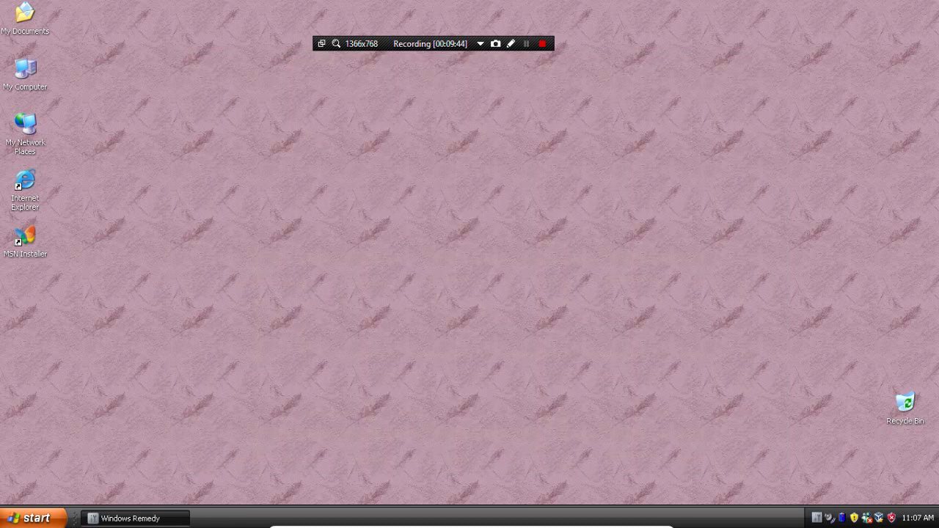
Close Windows Remedy, launch Internet Explorer, and dismiss the fake iexplore.exe warning
left_click(775, 64)
left_click(29, 519)
key("Down")
key("Down")
key("Down")
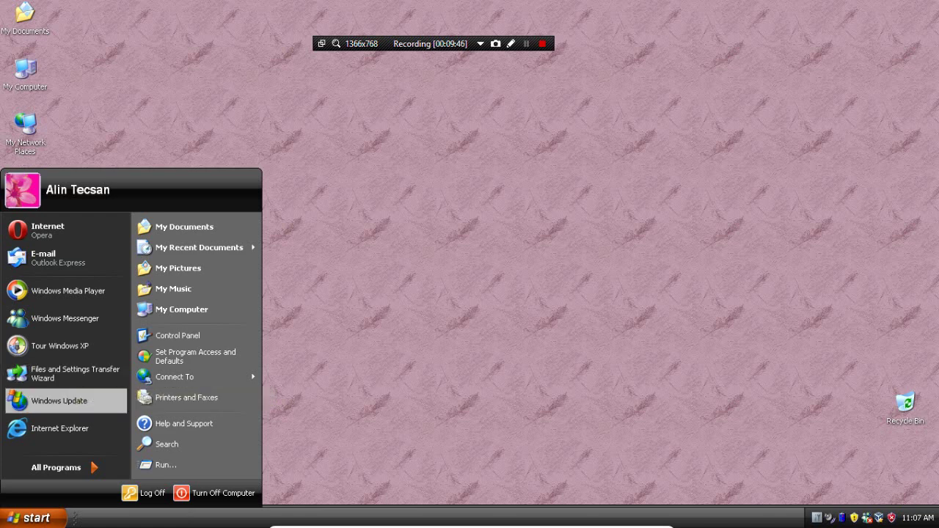
key("Return")
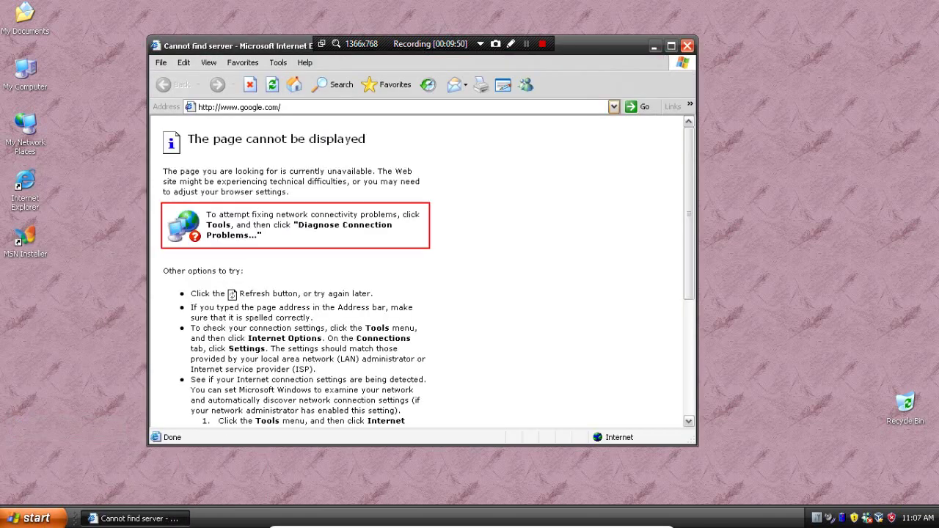
left_click(240, 107)
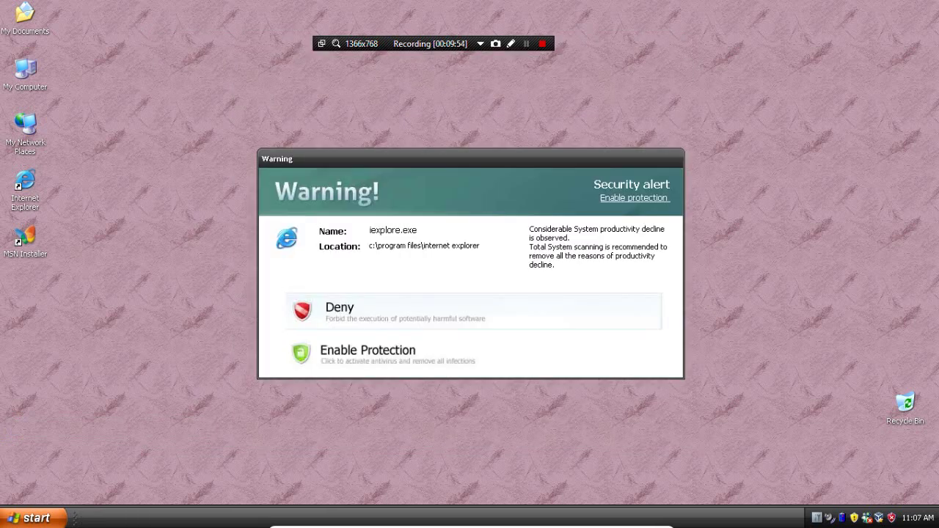
left_click(339, 309)
Relaunch Internet Explorer and search for 'twidash xxx' from the address bar
left_click(33, 518)
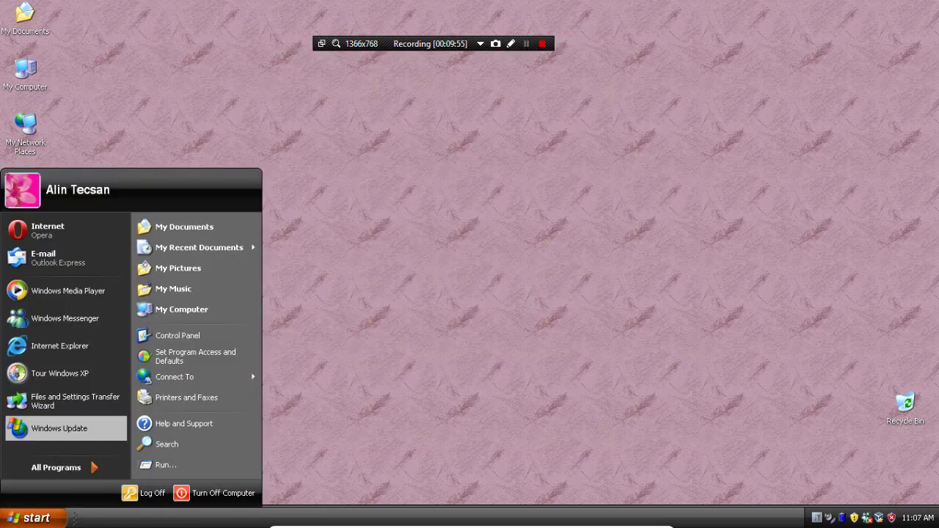
left_click(55, 347)
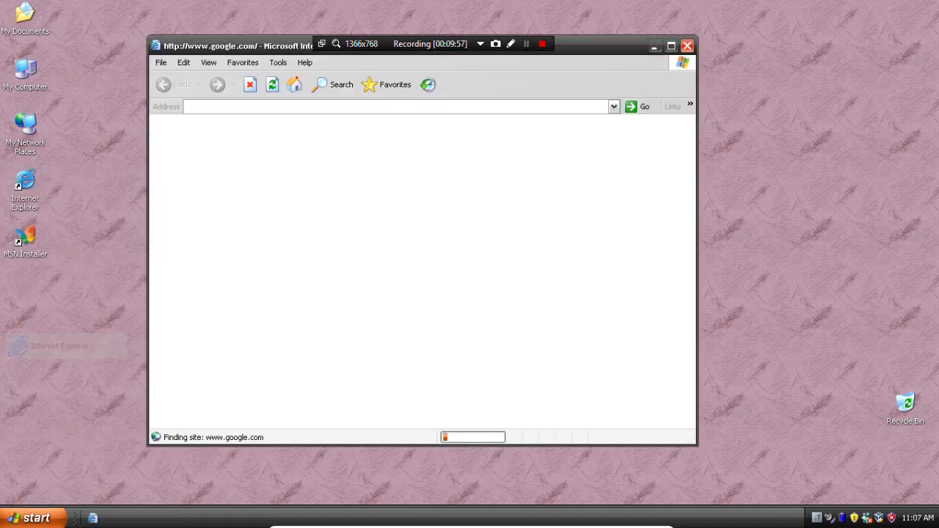
left_click(239, 107)
type("twidas")
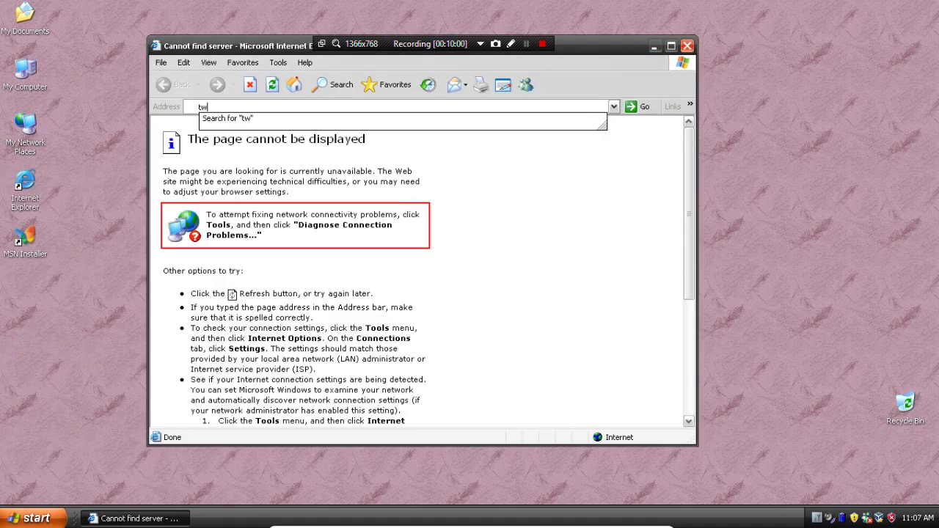
type("h xxx")
key("Return")
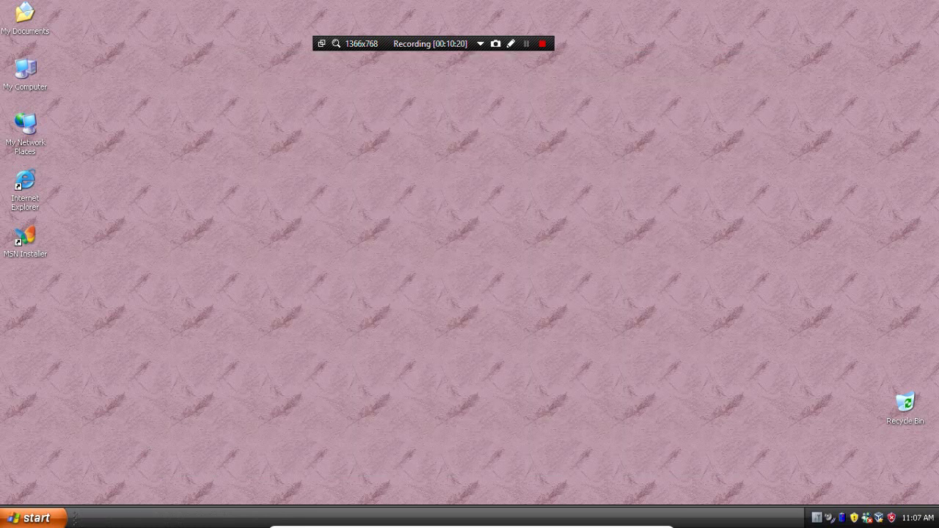
Open My Computer, then Local Disk (C:), then the WINDOWS folder
double_click(25, 74)
left_click(232, 208)
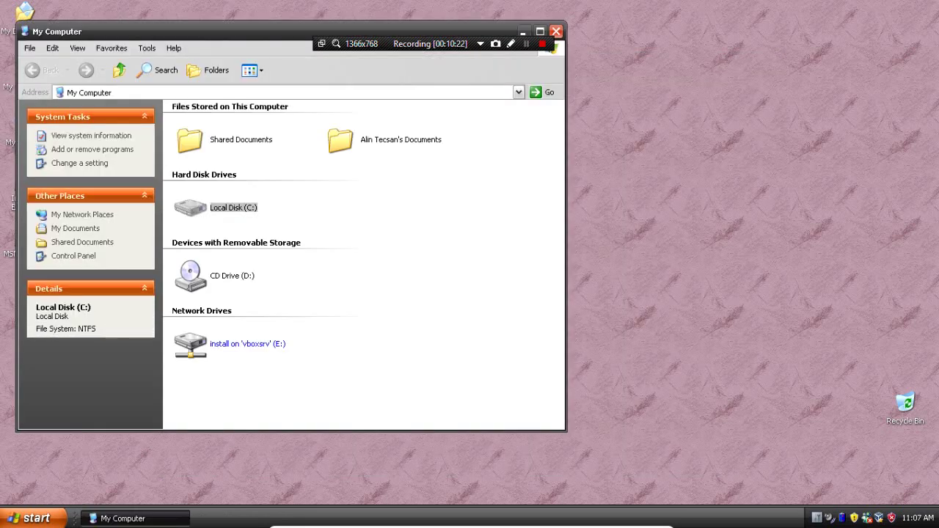
double_click(233, 207)
double_click(189, 161)
Run explorer from C:\WINDOWS, close the extra My Documents window, and try launching regedit
scroll(360, 264, "down", 3)
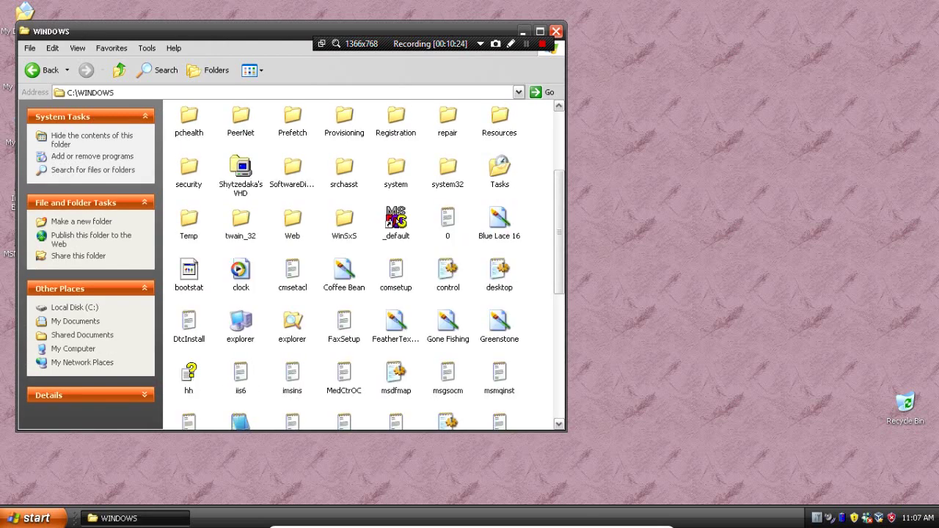
scroll(360, 264, "down", 2)
double_click(241, 242)
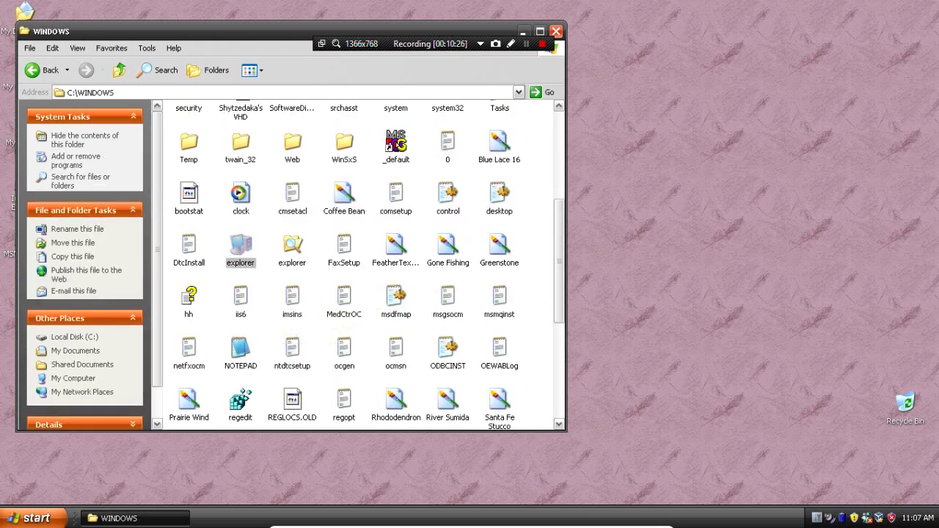
left_click(632, 103)
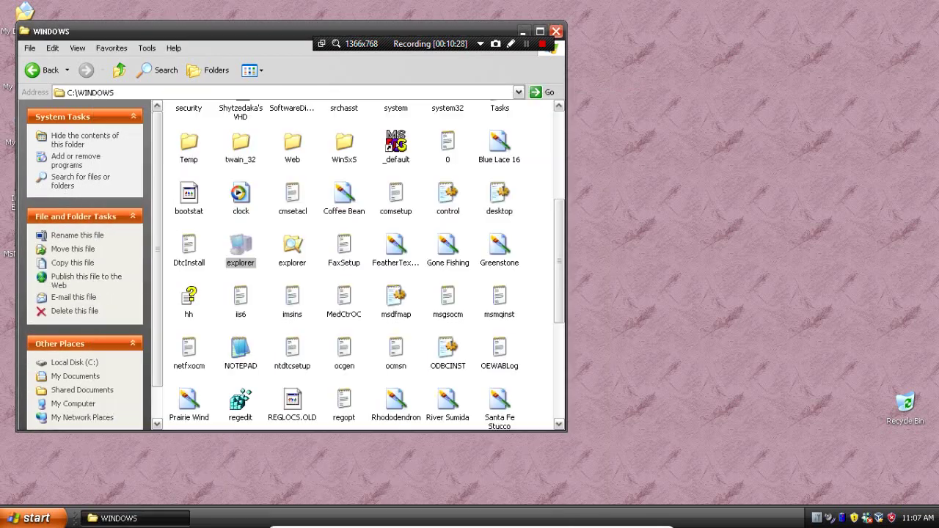
double_click(240, 402)
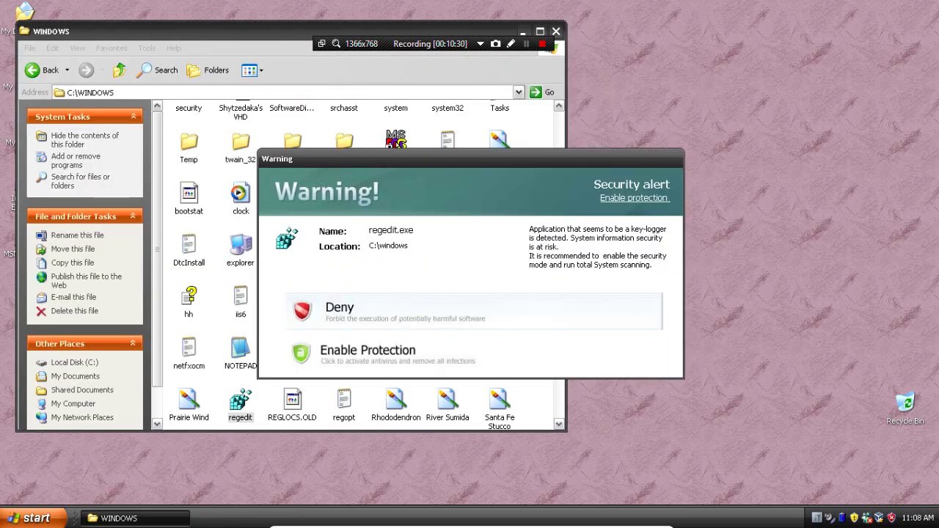
scroll(360, 264, "down", 5)
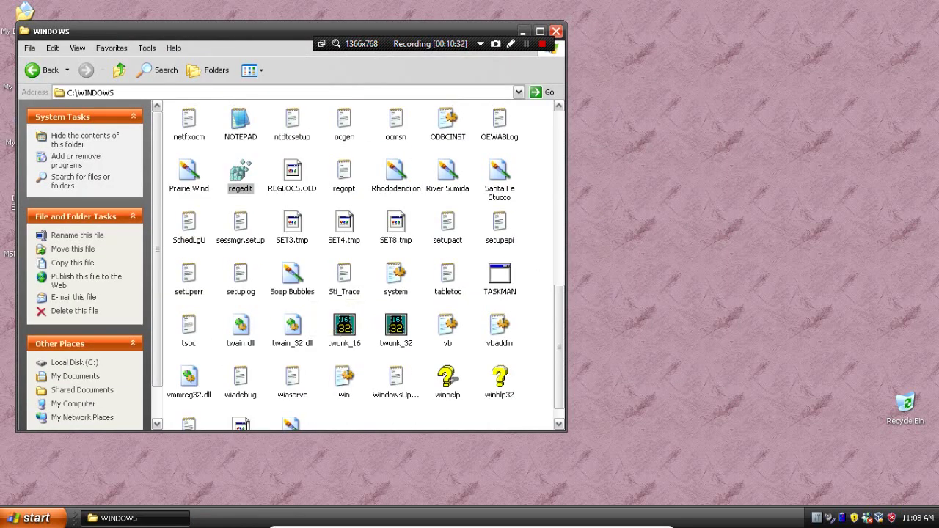
left_click(500, 279)
scroll(448, 382, "down", 1)
left_click(448, 359)
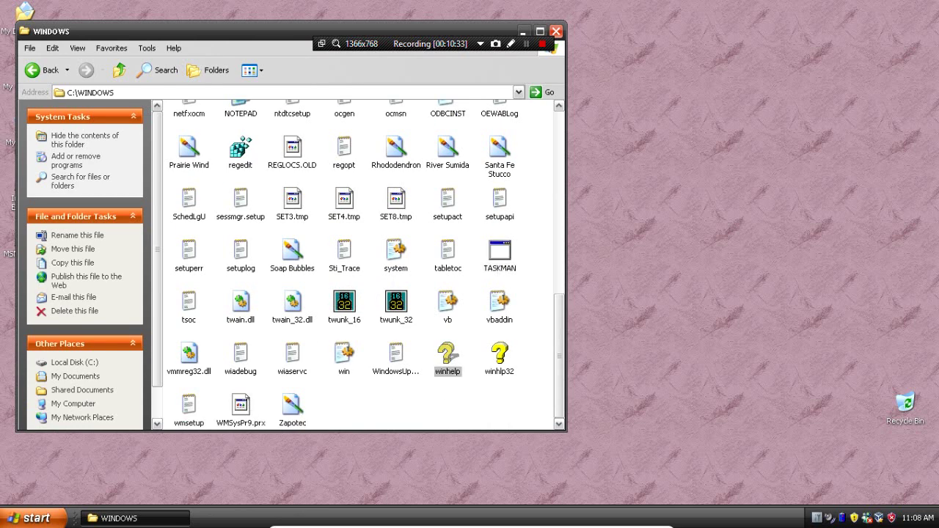
key("Return")
left_click(500, 364)
key("Return")
key("Escape")
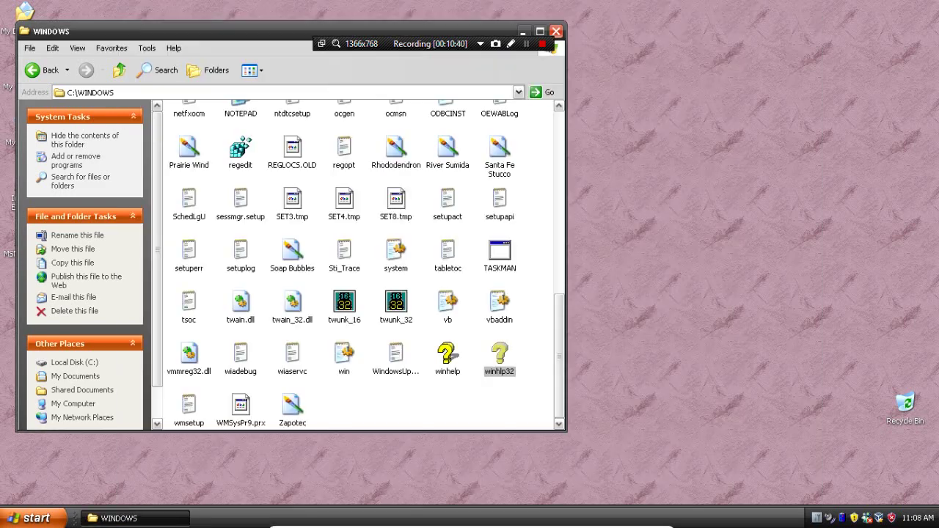
scroll(360, 264, "up", 10)
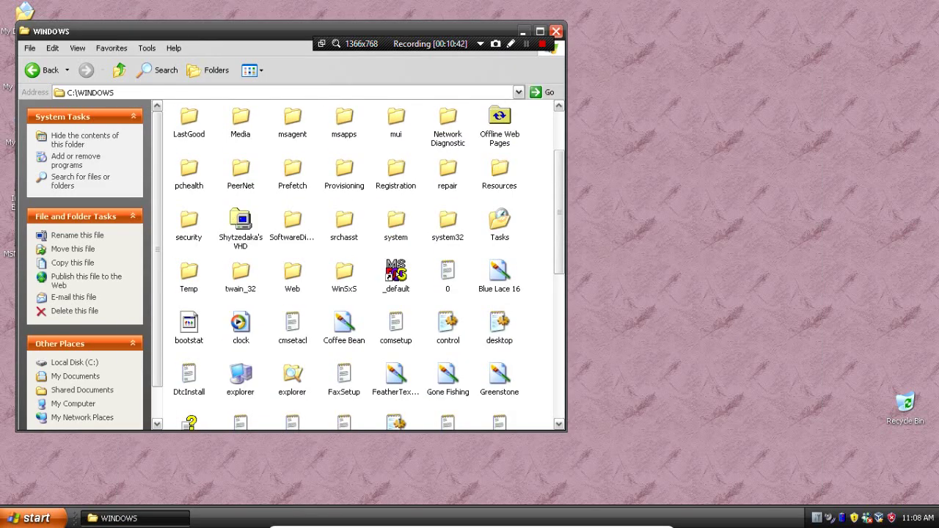
Open the system32 folder and show its hidden contents
left_click(447, 224)
key("Return")
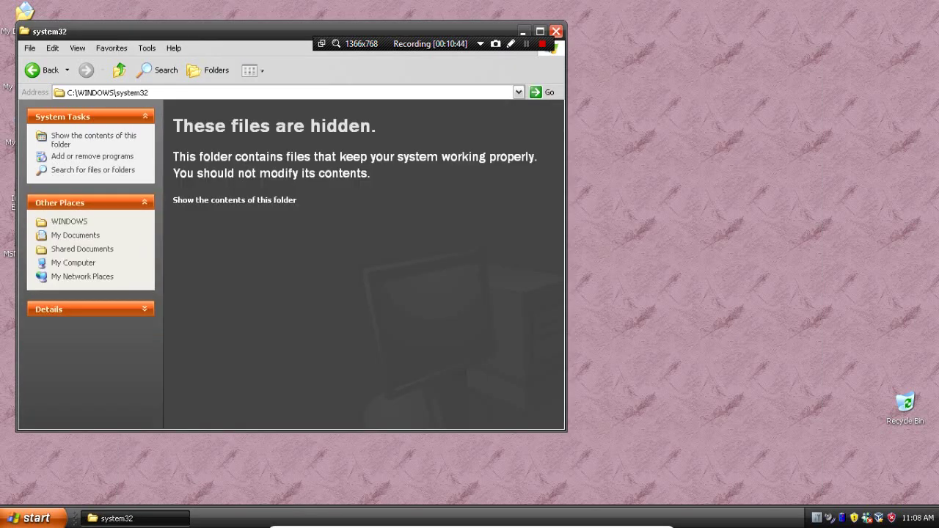
left_click(234, 200)
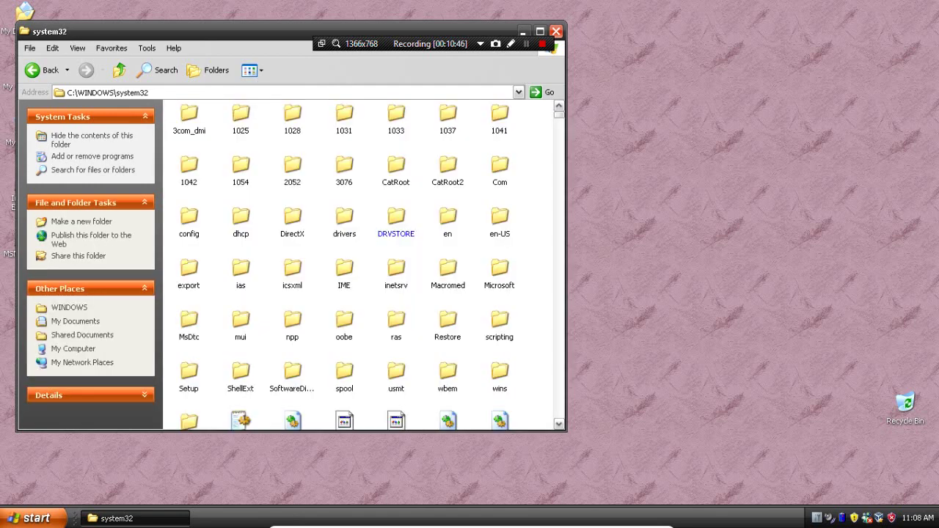
scroll(364, 264, "down", 15)
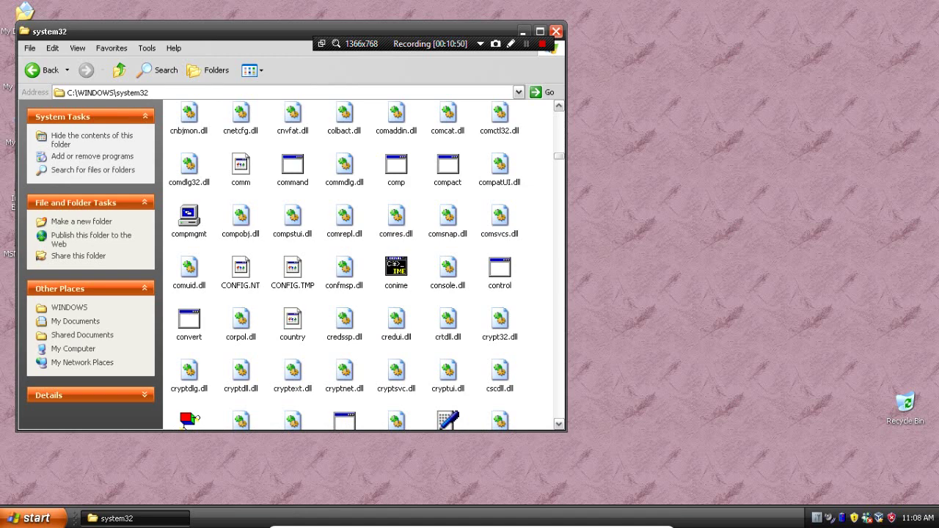
left_click(397, 272)
Launch and close Computer Management, then run Disk Defragmenter (dfrg) from system32
double_click(189, 216)
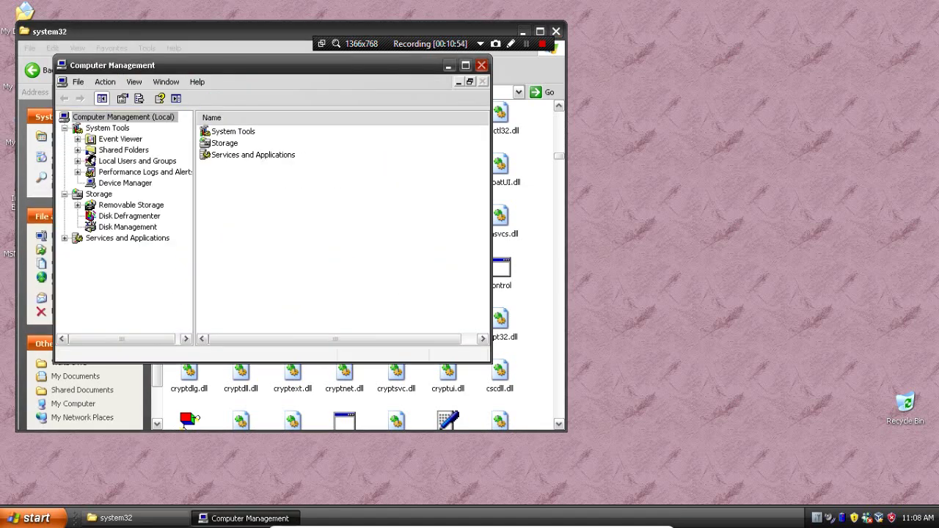
left_click(481, 65)
scroll(352, 265, "down", 5)
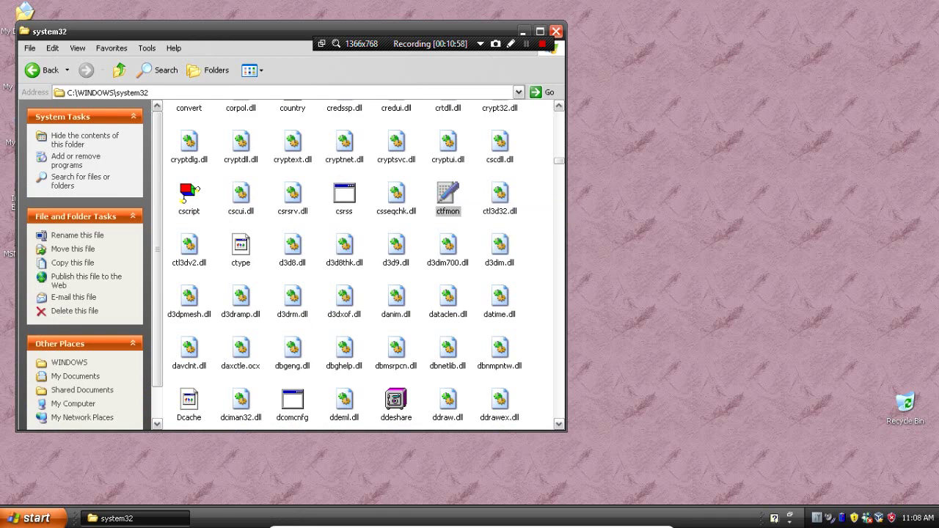
scroll(366, 266, "down", 2)
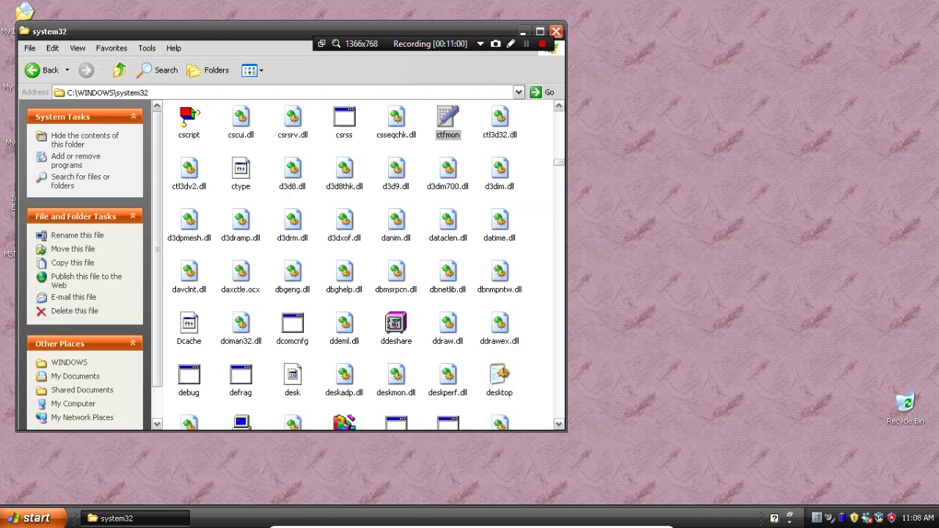
scroll(367, 265, "down", 3)
double_click(344, 274)
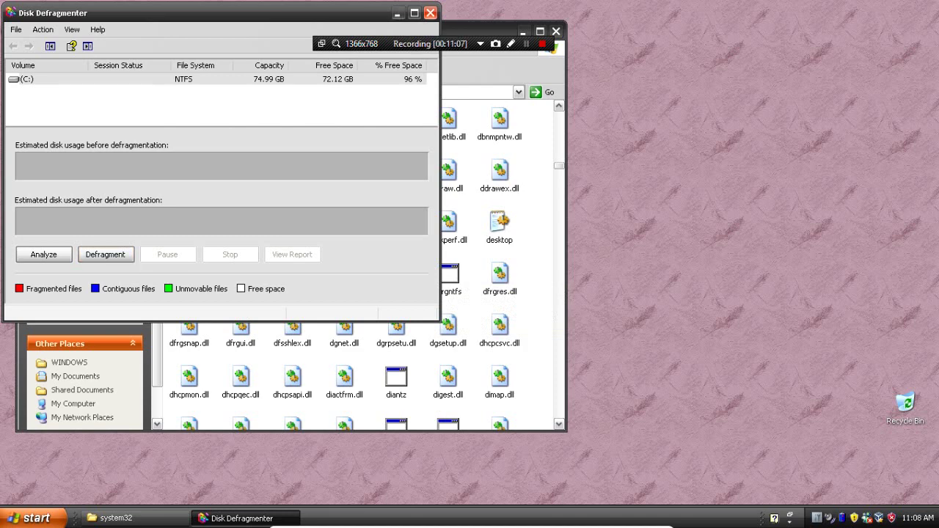
Close Disk Defragmenter, then open and close Device Manager from system32
left_click(431, 12)
double_click(241, 275)
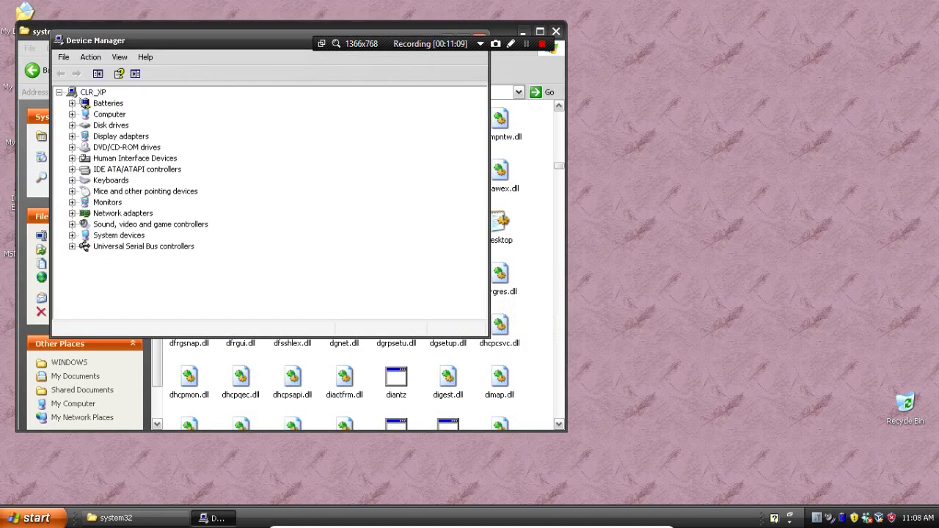
left_click_drag(146, 41, 175, 139)
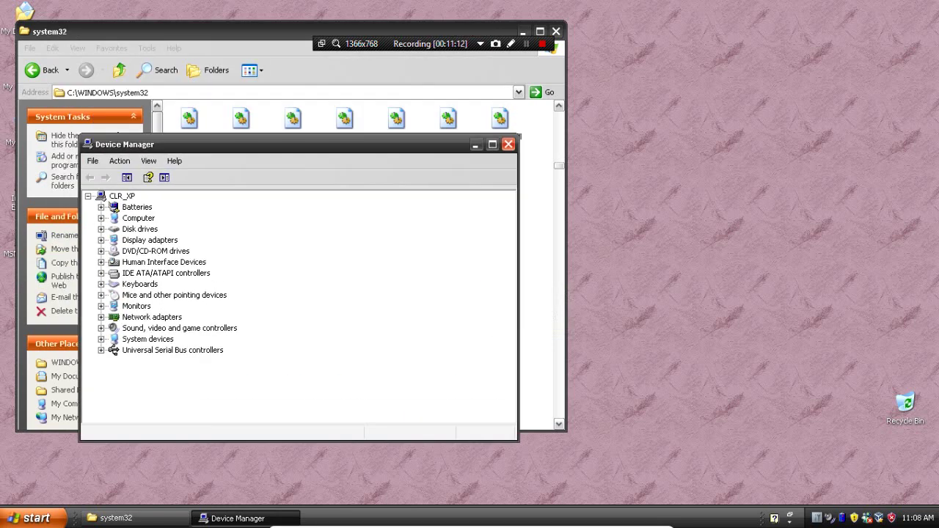
left_click(509, 139)
scroll(352, 264, "down", 5)
scroll(359, 264, "down", 5)
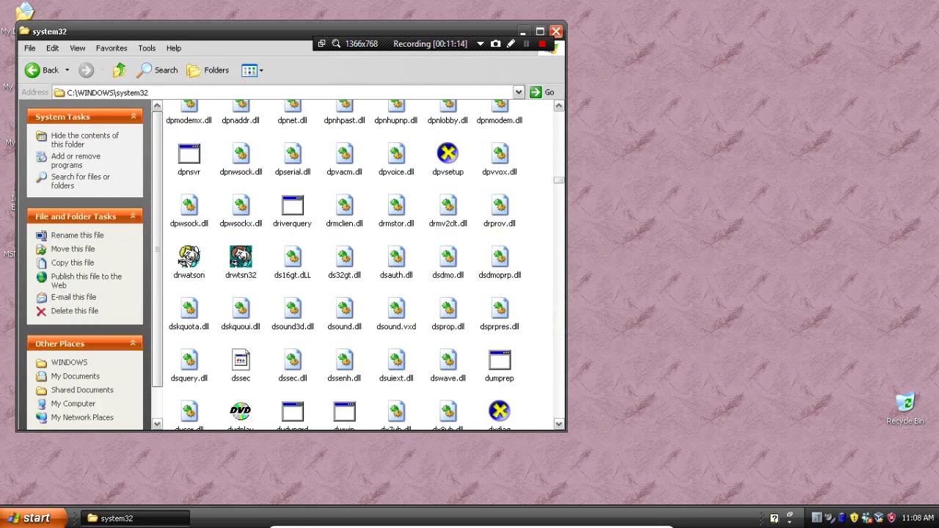
Open and close Display Properties, then run Dr. Watson and dismiss its no-faults message
right_click(702, 201)
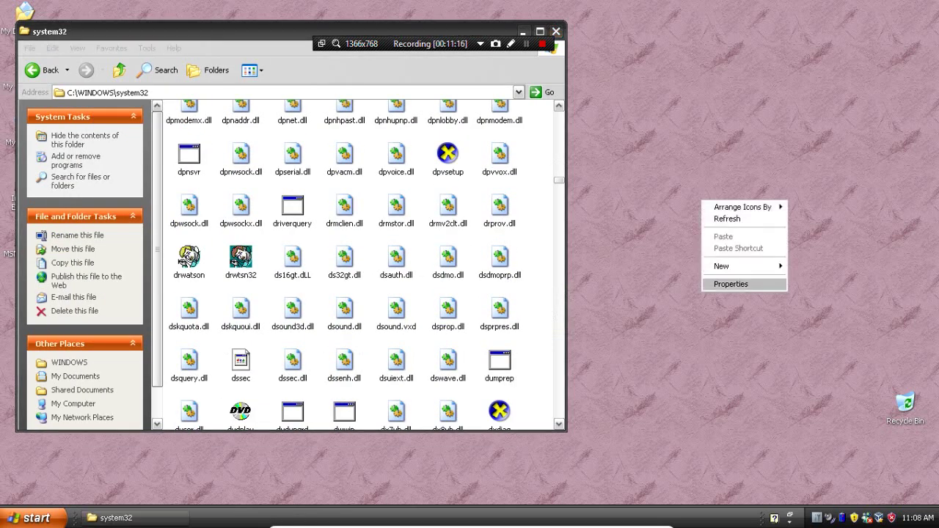
left_click(730, 284)
left_click(328, 90)
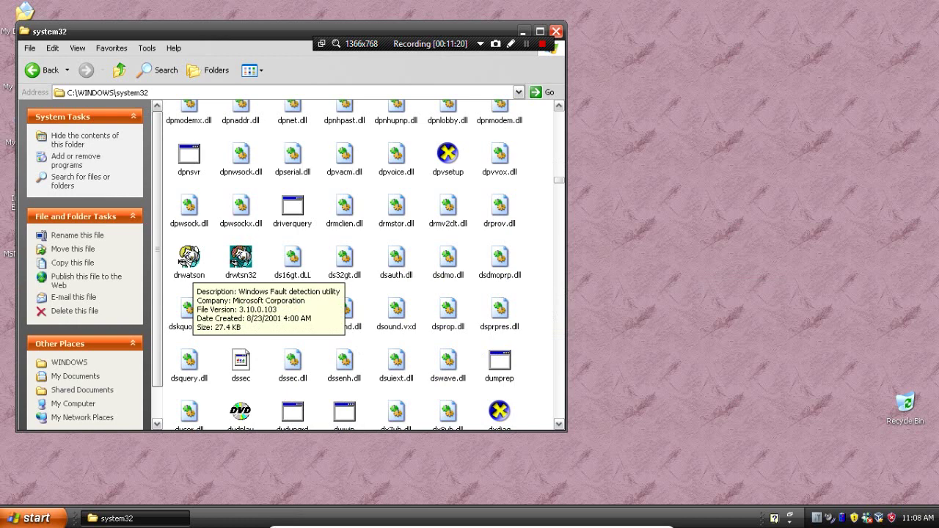
double_click(184, 259)
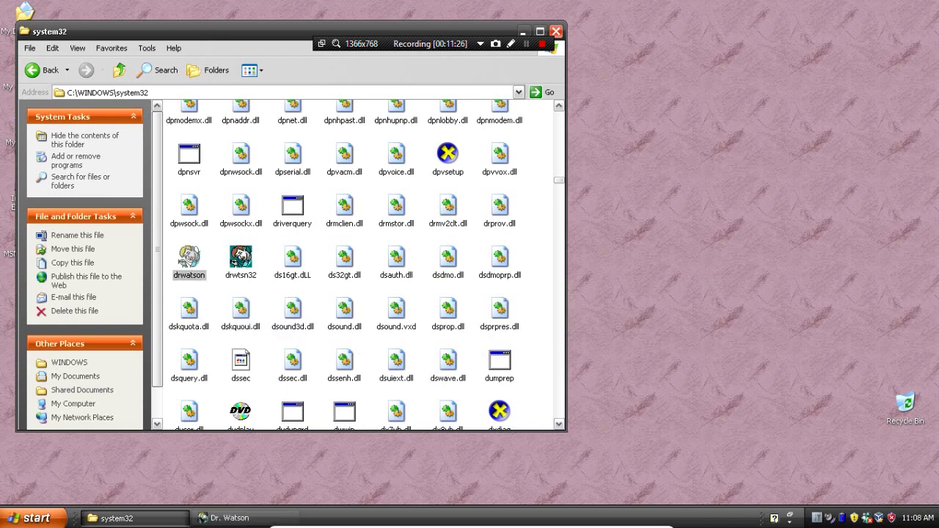
key("Return")
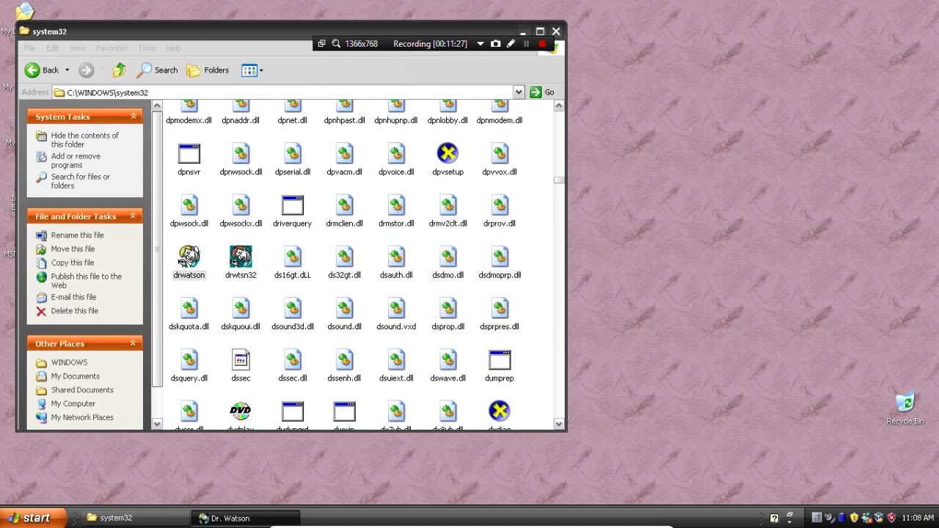
Launch FreeCell, deal a new game, try a move, then resign and close it
scroll(360, 264, "down", 10)
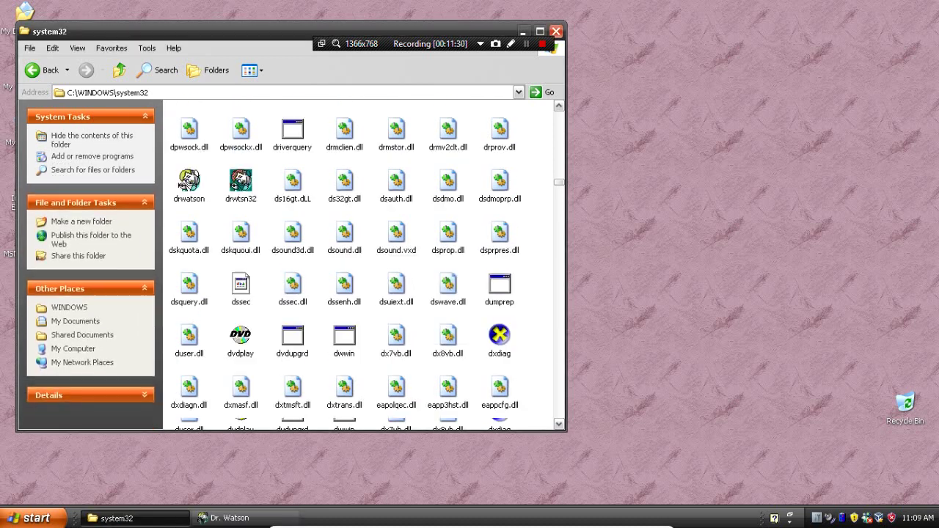
double_click(448, 317)
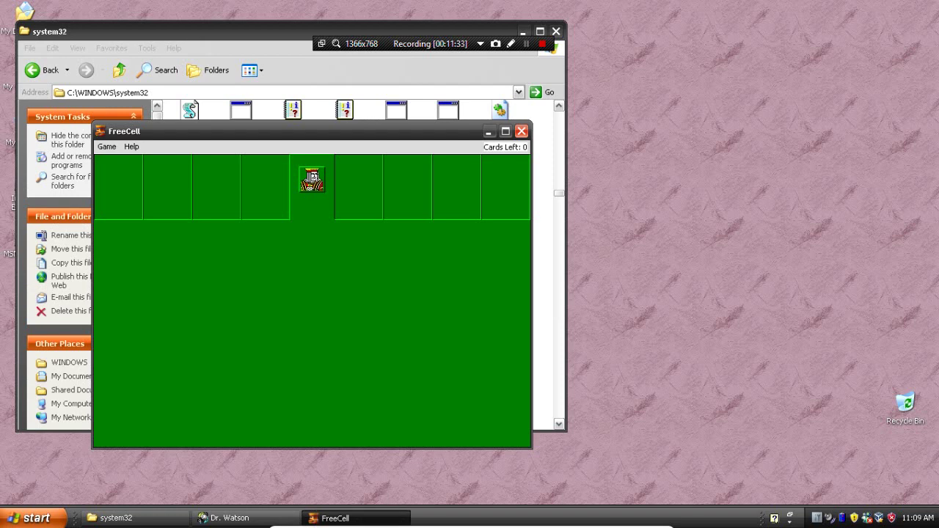
key("alt")
key("Down")
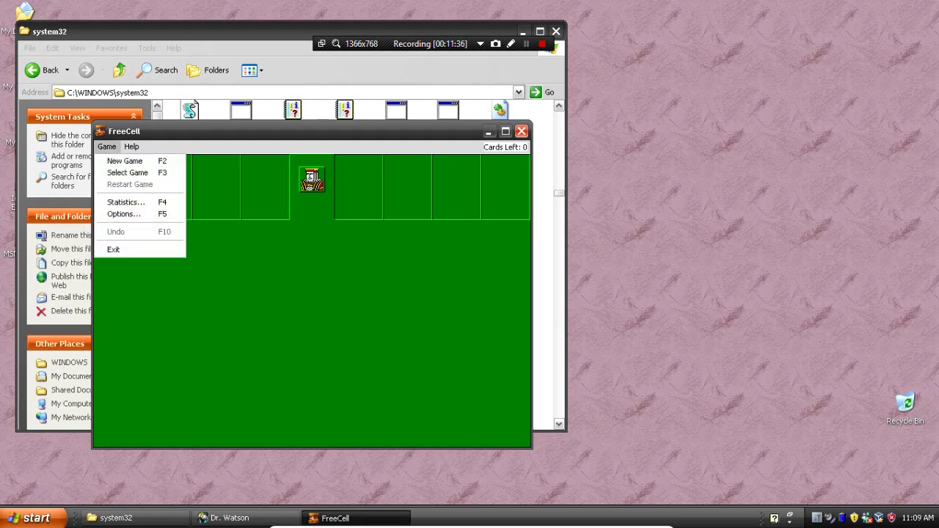
key("Down")
key("Return")
left_click(338, 323)
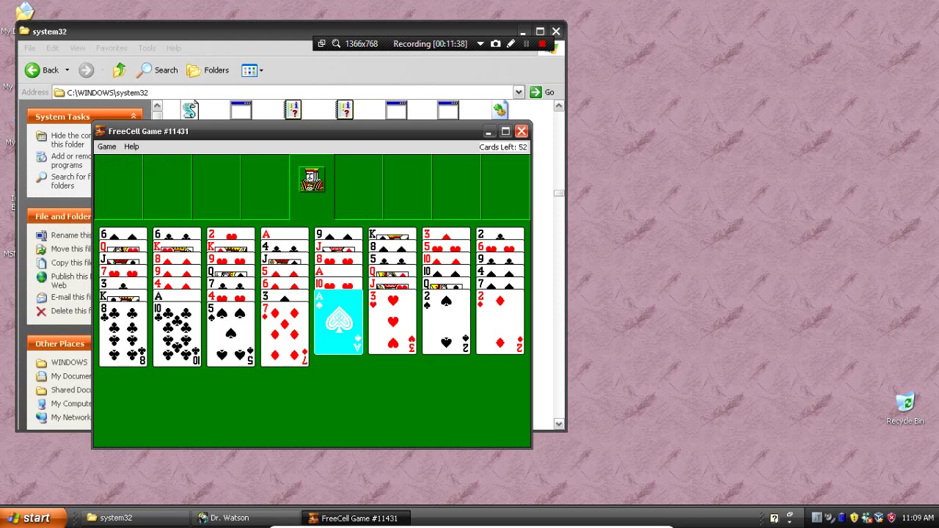
key("Return")
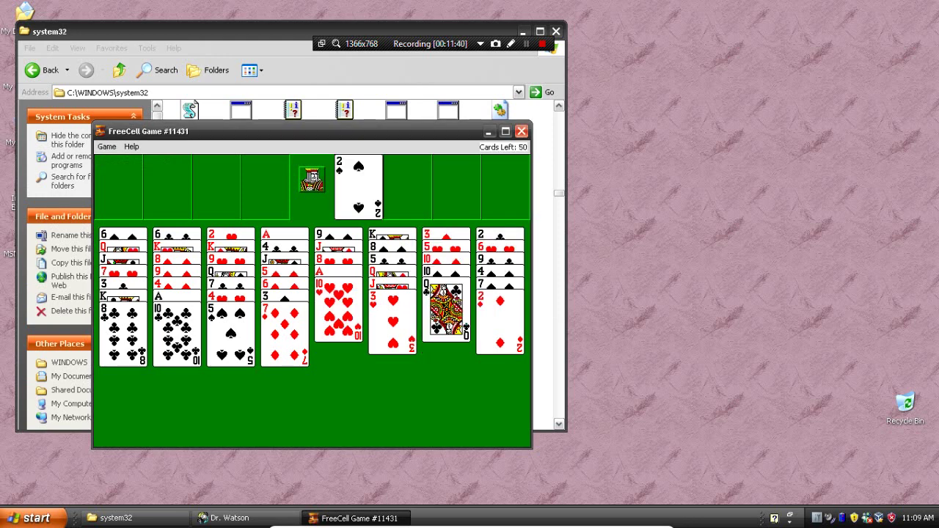
key("F2")
key("Return")
key("alt+F4")
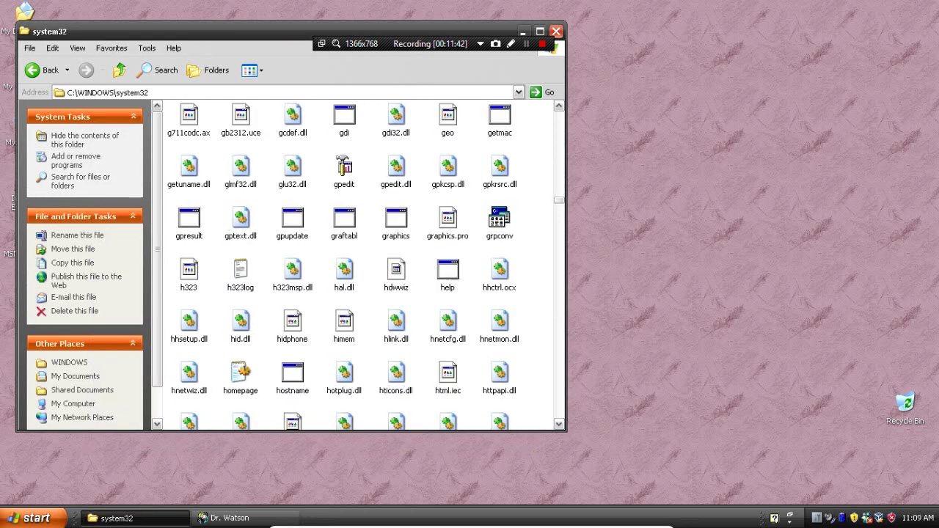
Launch Items to Synchronize (mobsync) from system32 and close it
scroll(366, 265, "down", 5)
scroll(448, 327, "down", 20)
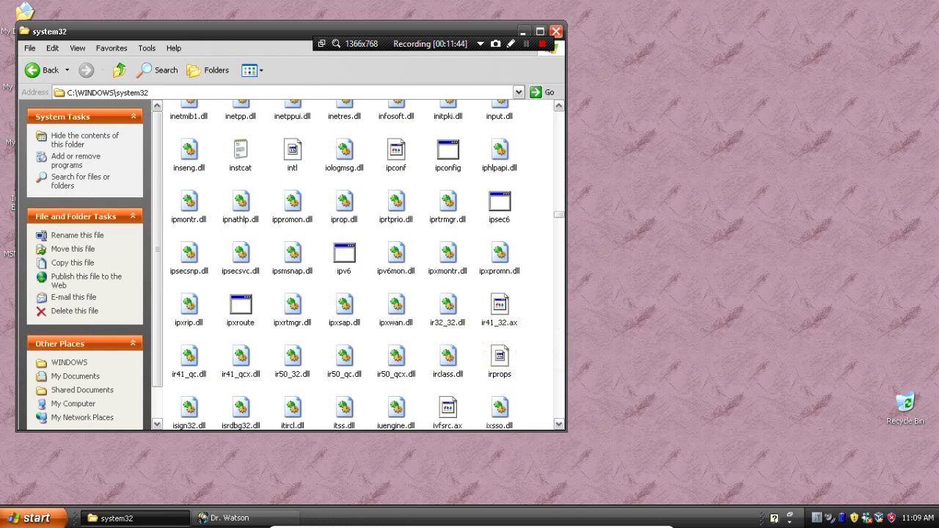
scroll(447, 316, "down", 20)
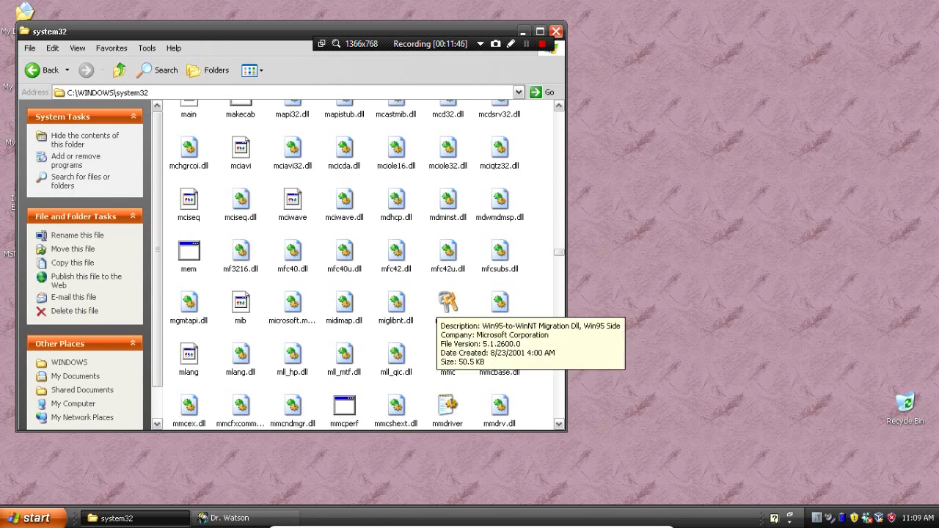
scroll(359, 264, "down", 5)
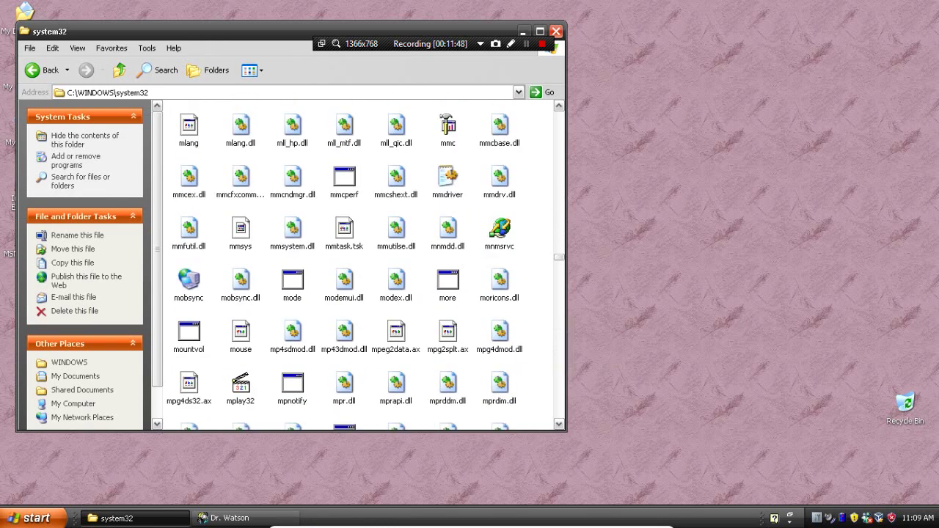
double_click(189, 283)
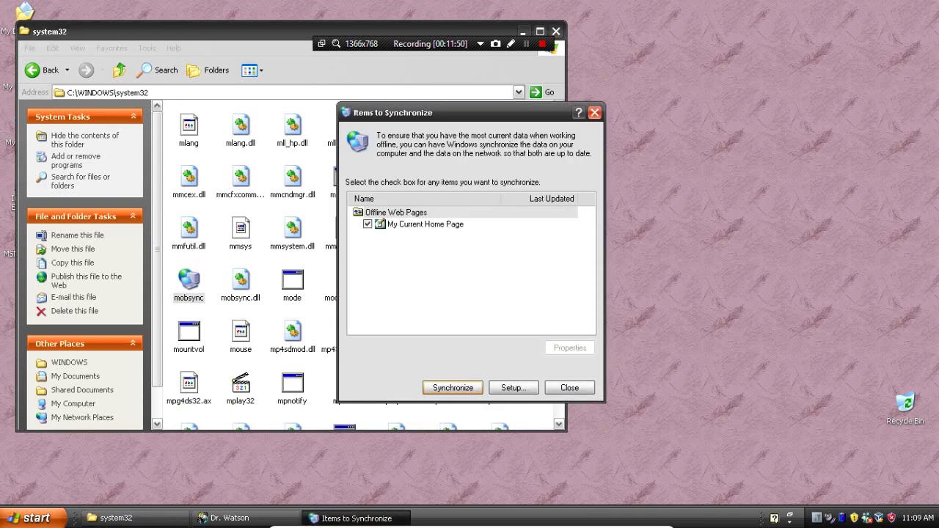
key("Escape")
Launch and quit Microsoft Hearts, then launch Paint (mspaint) from system32
scroll(500, 392, "down", 9)
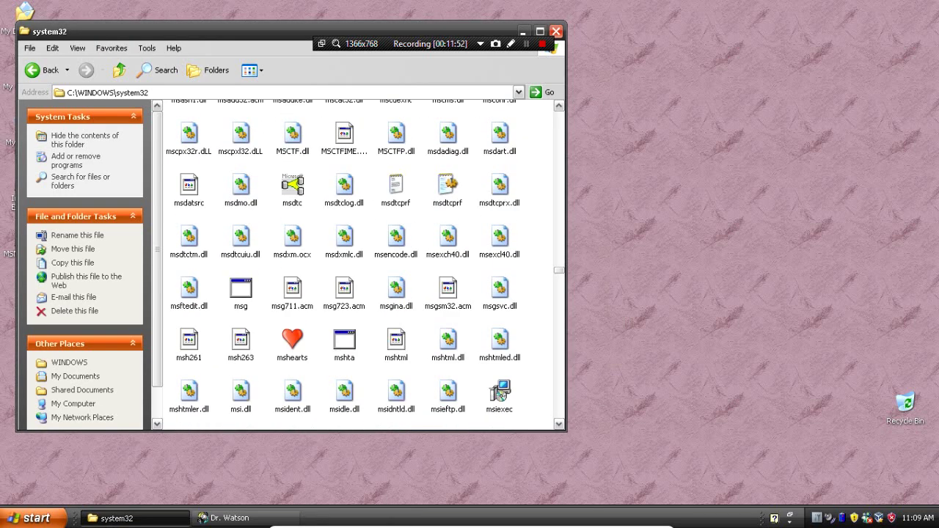
double_click(292, 341)
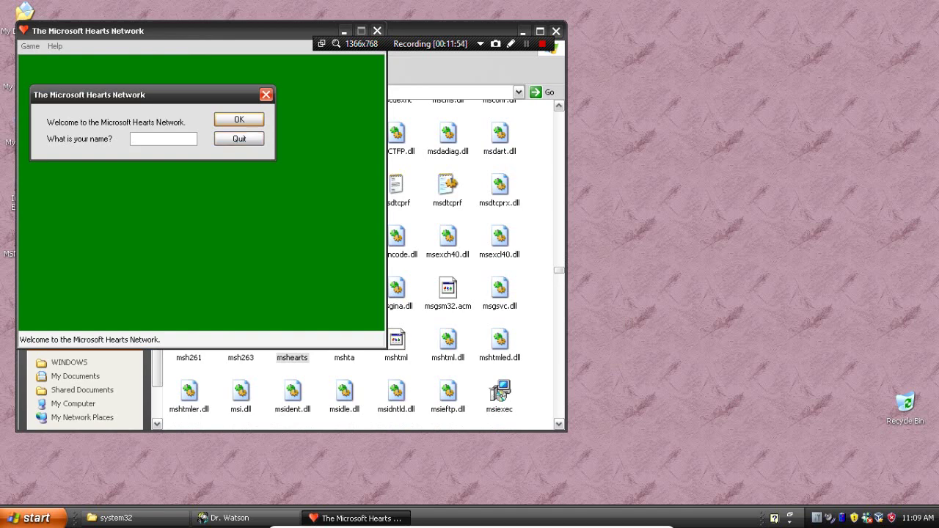
left_click(240, 139)
scroll(500, 323, "down", 5)
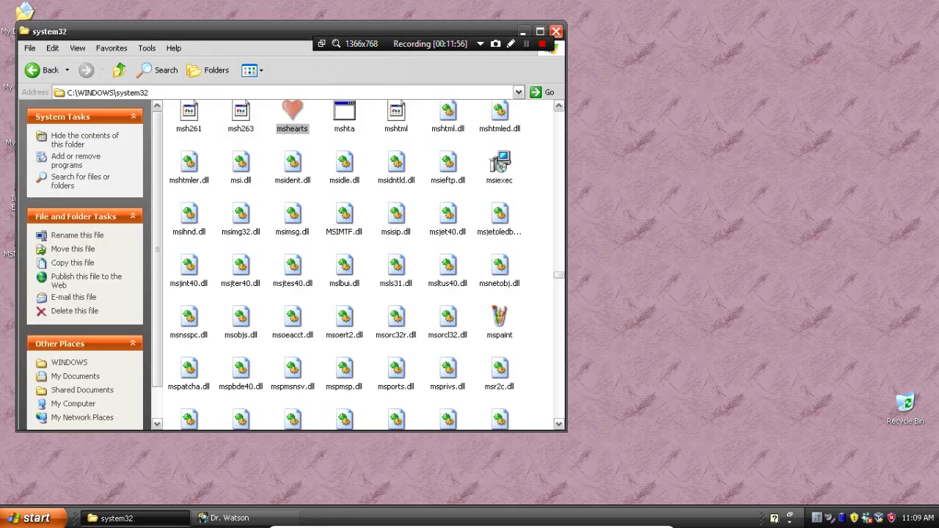
left_click(499, 317)
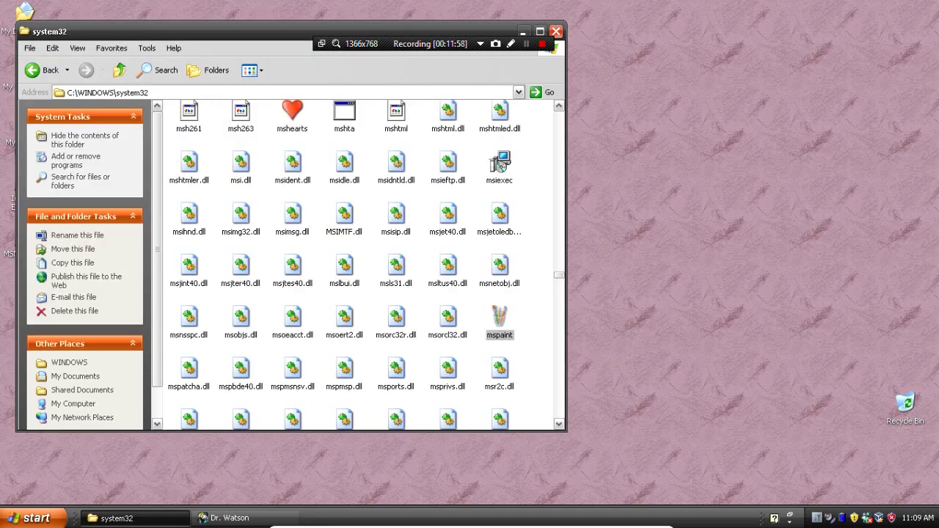
double_click(500, 317)
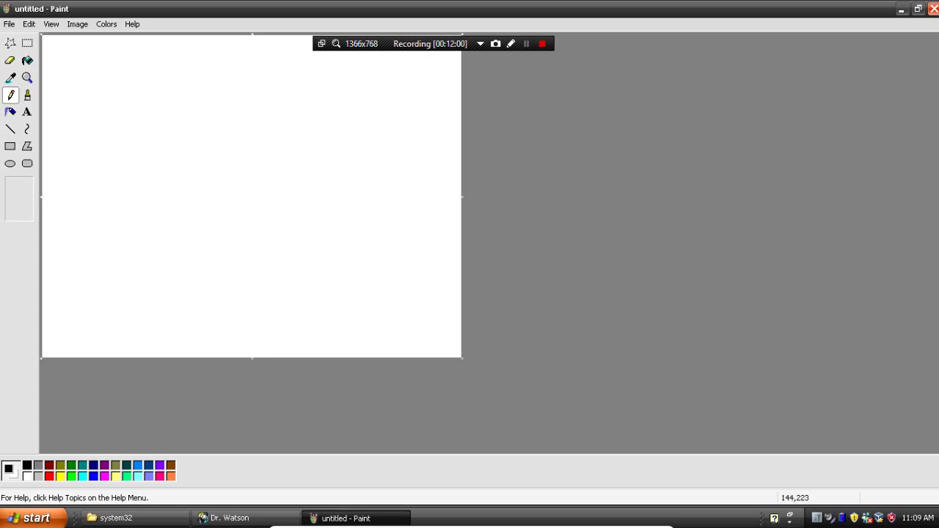
Choose red as the drawing colour and the Pencil tool
left_click(49, 476)
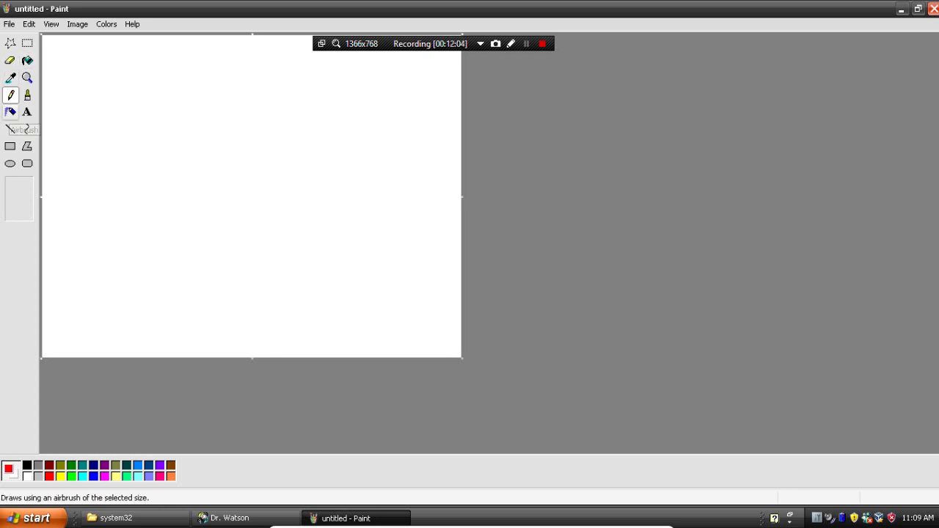
left_click(10, 129)
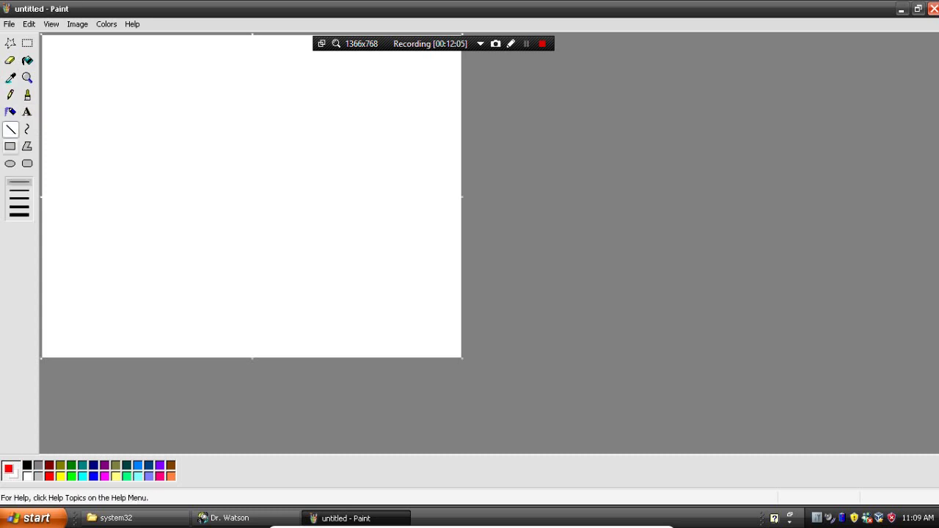
left_click(11, 96)
Scrawl ROGUE freehand across the canvas, then close Paint without saving
mouse_move(76, 160)
left_mouse_down()
mouse_move(79, 105)
mouse_move(113, 95)
mouse_move(86, 132)
mouse_move(112, 156)
left_mouse_up()
mouse_move(187, 89)
left_mouse_down()
mouse_move(179, 135)
mouse_move(182, 94)
left_mouse_up()
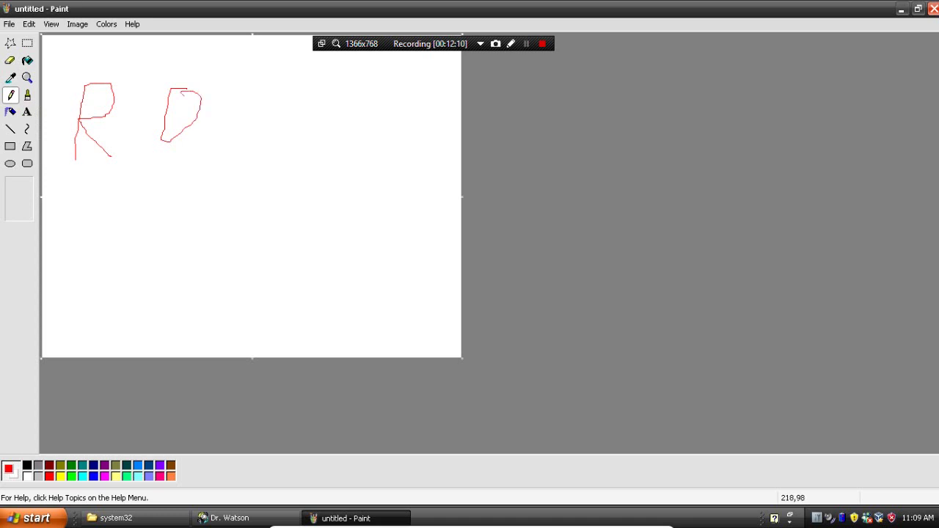
mouse_move(245, 107)
left_mouse_down()
mouse_move(230, 164)
mouse_move(234, 136)
left_mouse_up()
mouse_move(282, 113)
left_mouse_down()
mouse_move(303, 156)
mouse_move(342, 94)
mouse_move(395, 181)
left_mouse_up()
mouse_move(374, 115)
left_mouse_down()
mouse_move(420, 127)
mouse_move(407, 147)
mouse_move(438, 151)
left_mouse_up()
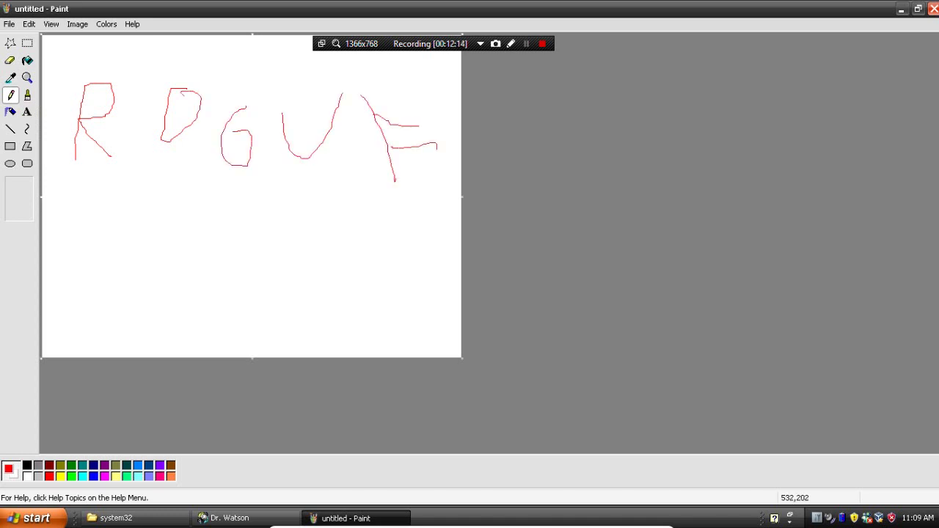
left_click_drag(391, 179, 445, 174)
left_click(934, 9)
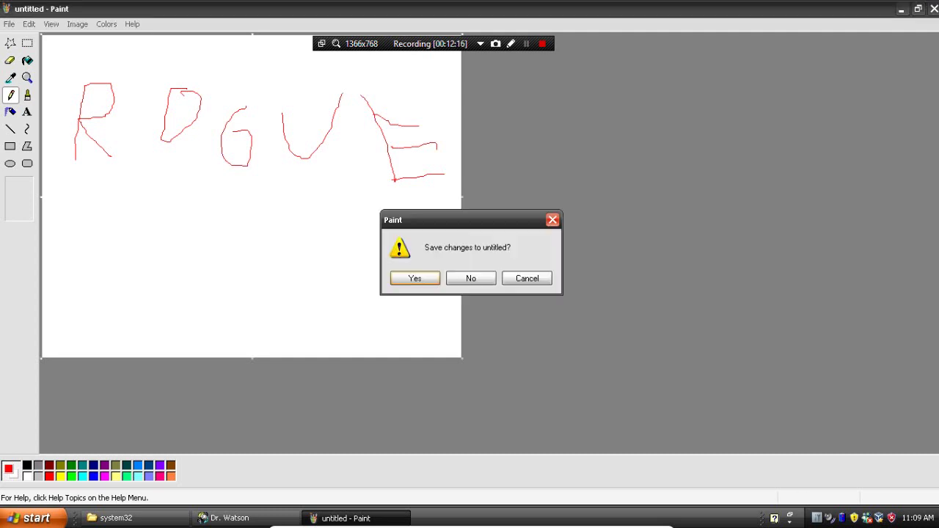
left_click(471, 278)
Launch napstat from system32 and dismiss the Network Access Protection message
scroll(411, 312, "down", 10)
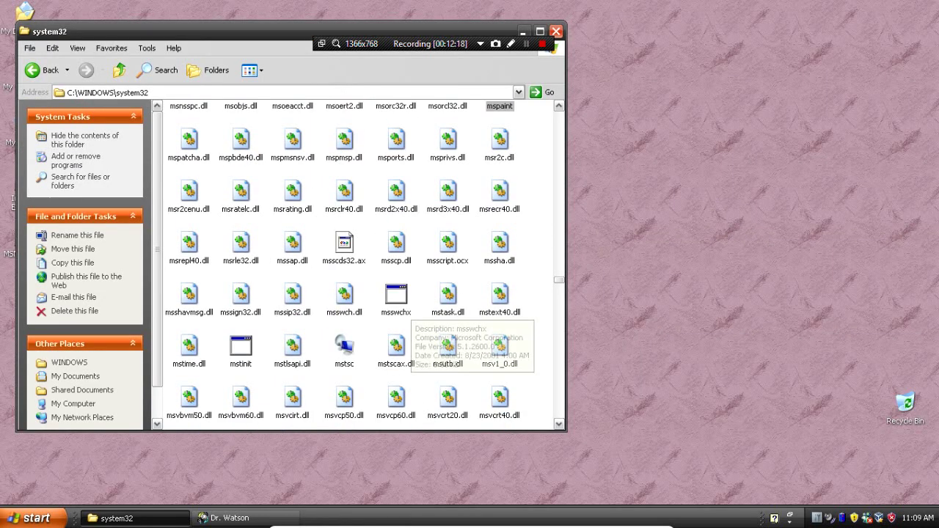
left_click(292, 279)
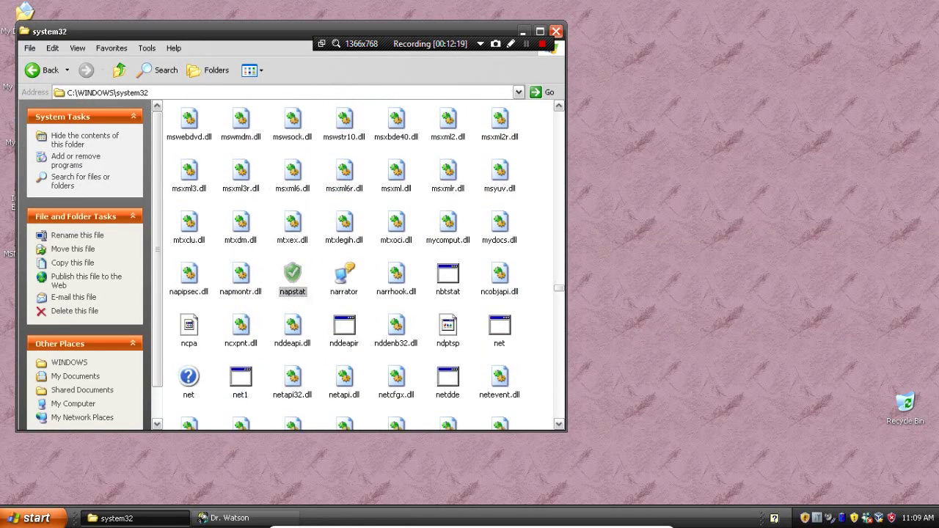
key("Return")
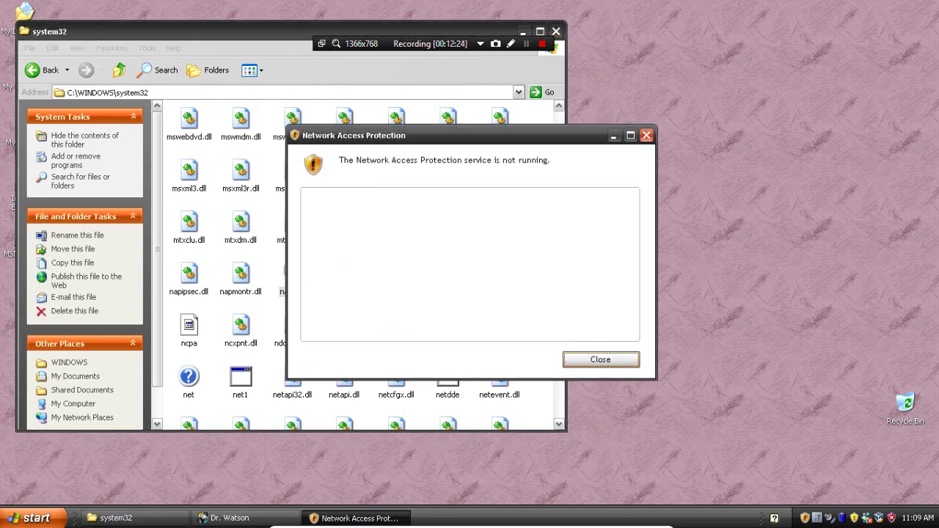
key("Return")
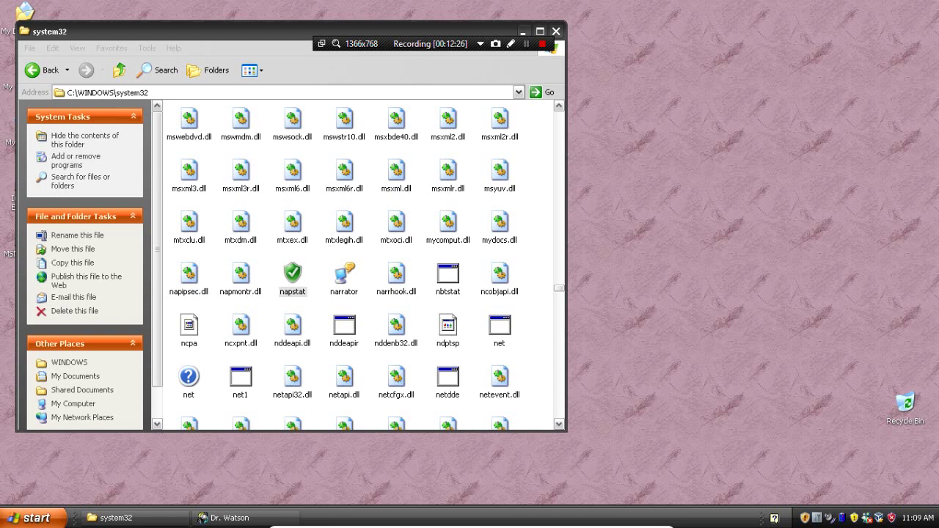
Scroll further through system32, then run msconfig to open the System Configuration utility
scroll(345, 293, "down", 15)
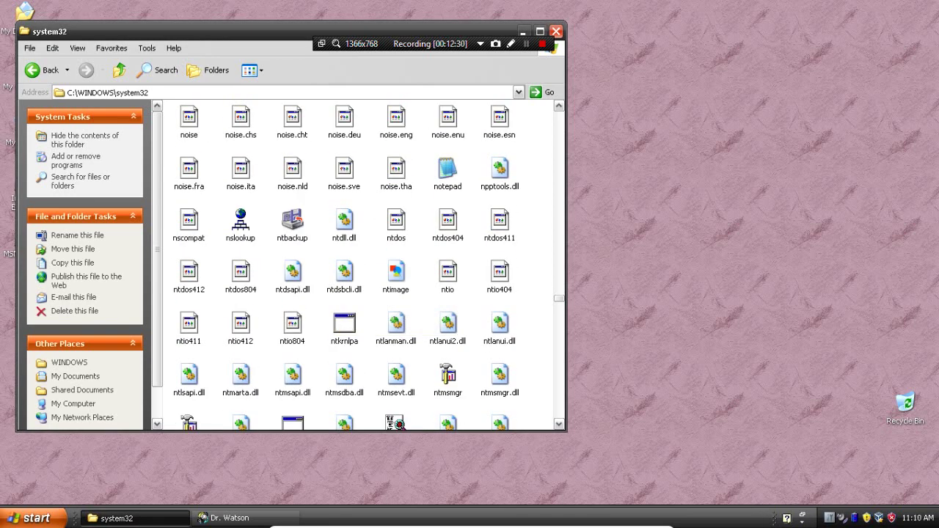
scroll(360, 264, "down", 3)
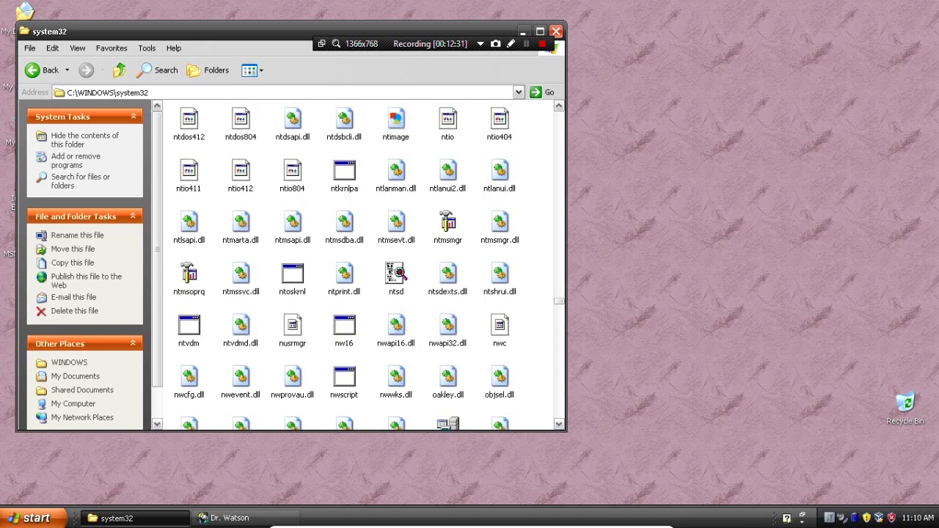
scroll(359, 265, "down", 15)
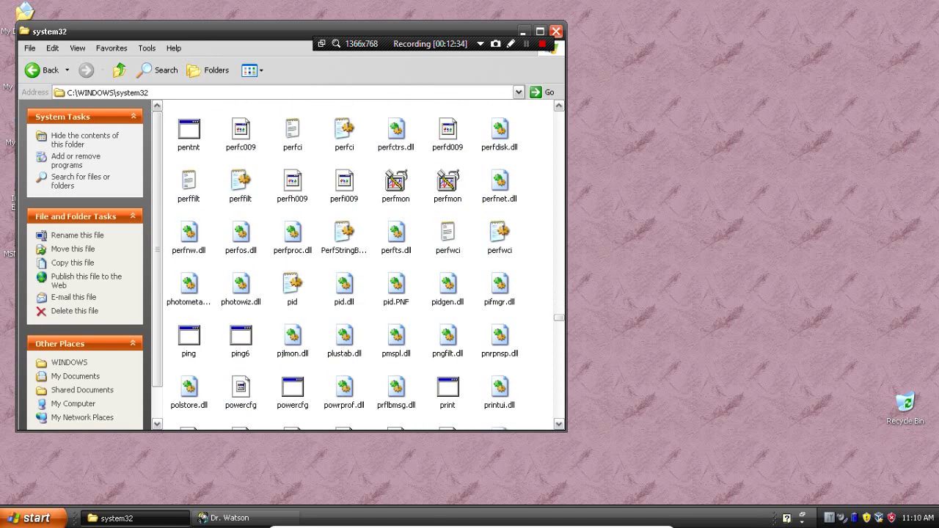
scroll(352, 294, "down", 7)
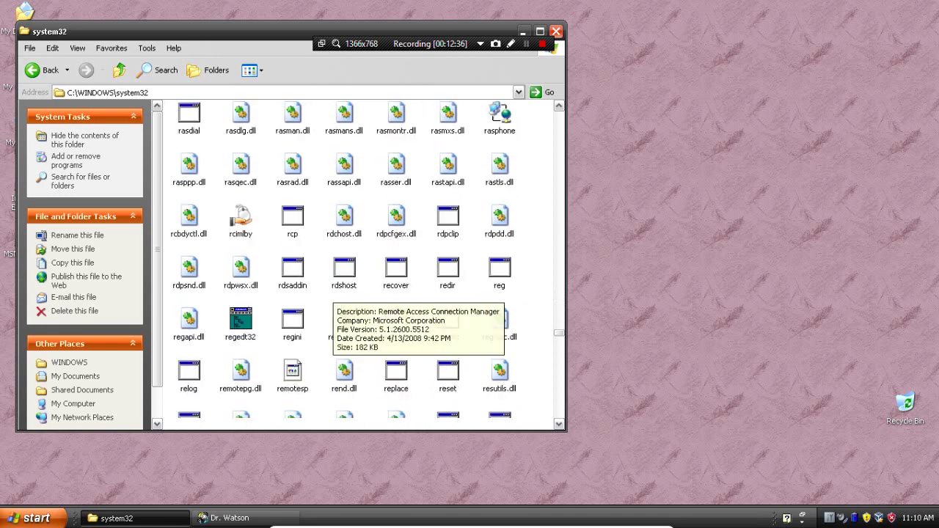
key("super+r")
type("mscon")
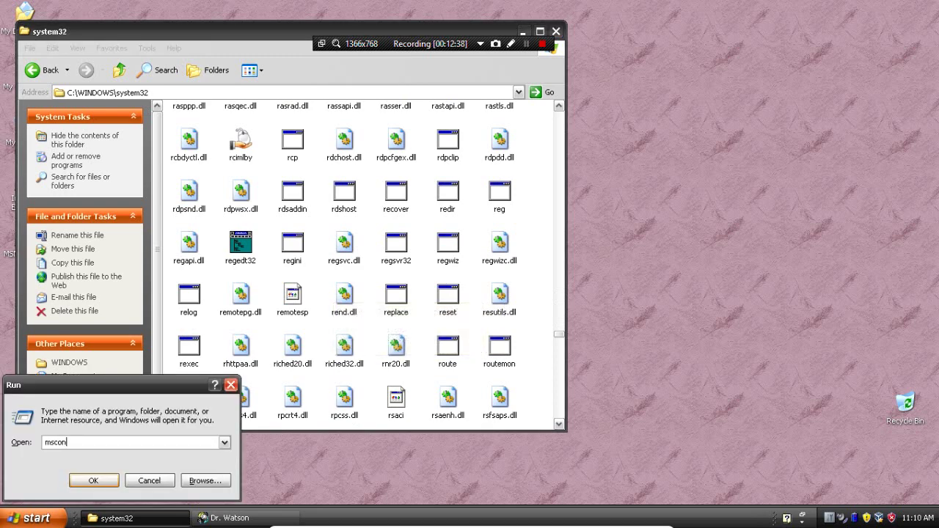
type("fig")
key("Return")
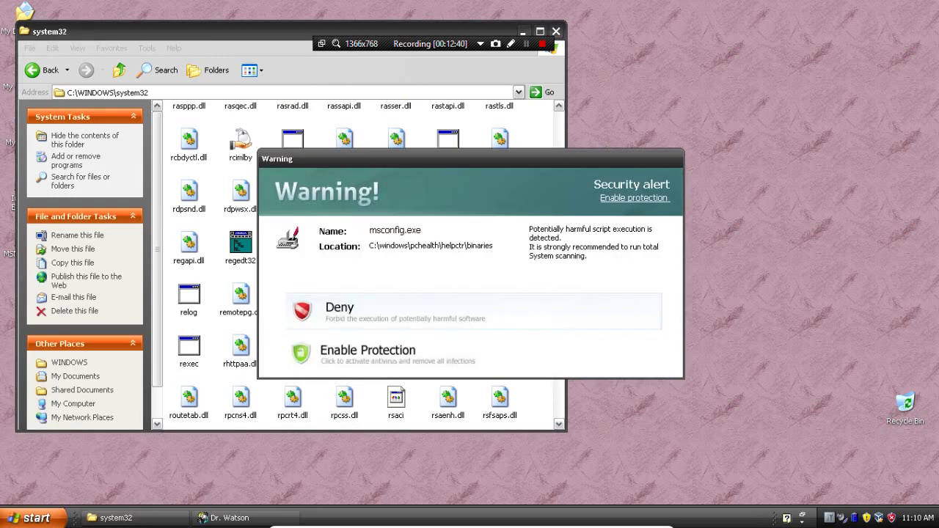
Select runonce, then rundll32, and test setup, dismissing the Windows XP Setup message
scroll(359, 261, "down", 5)
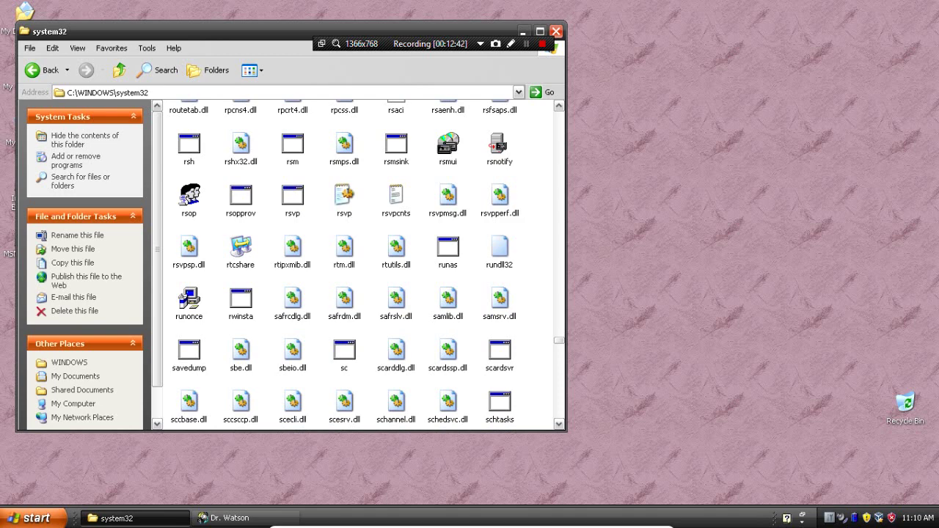
left_click(189, 301)
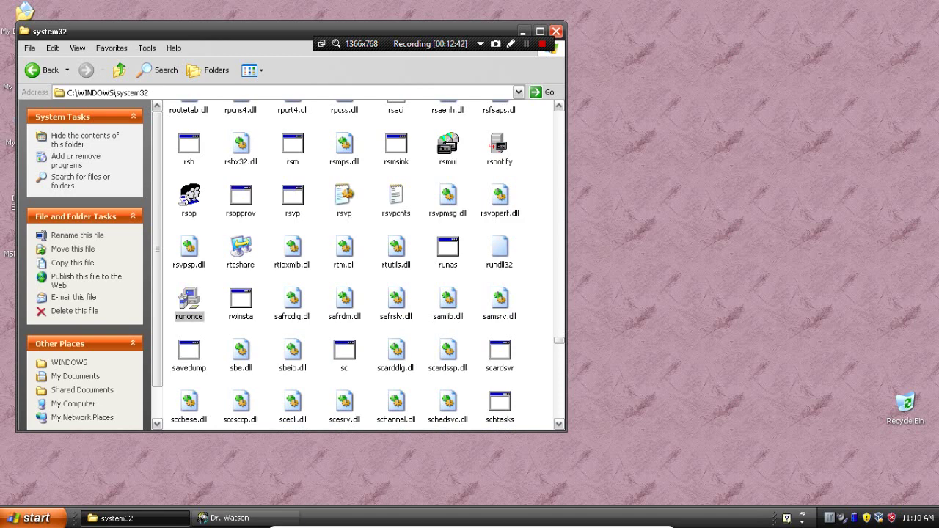
scroll(360, 260, "down", 4)
scroll(360, 260, "up", 3)
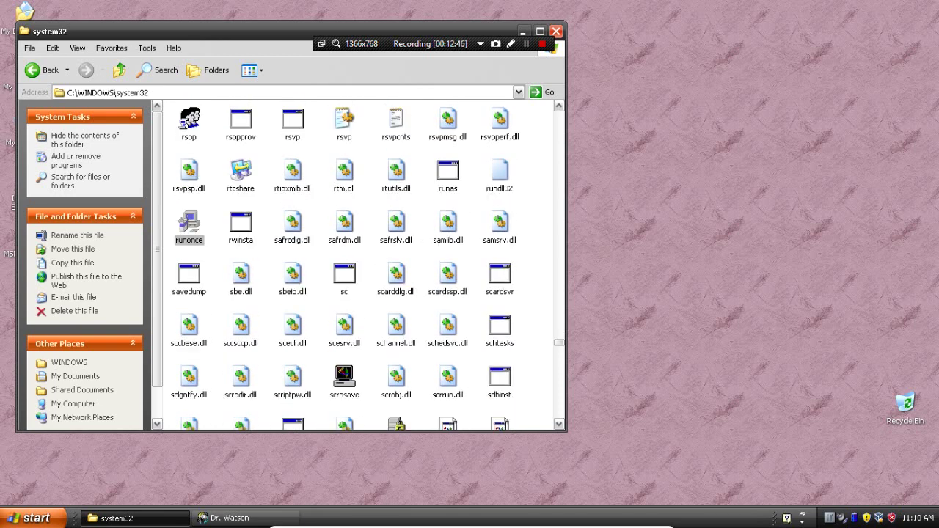
key("Left")
scroll(360, 260, "down", 3)
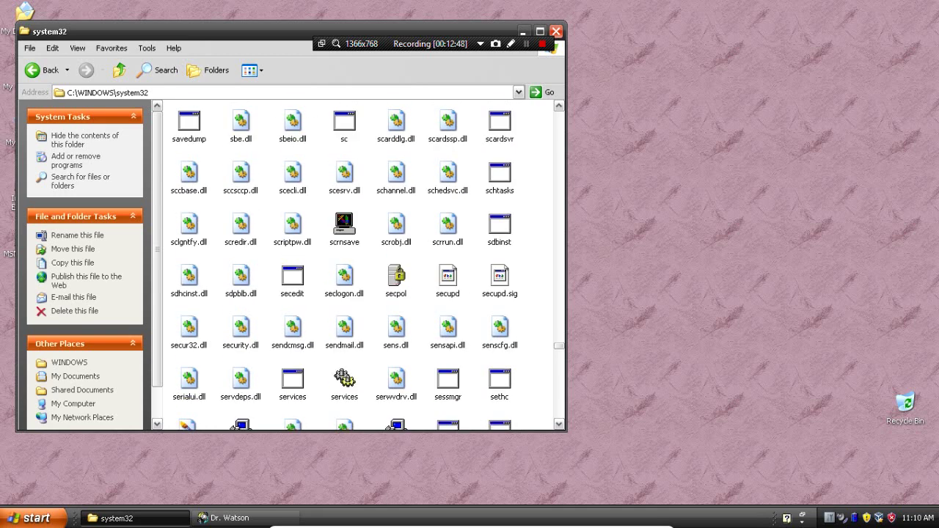
scroll(360, 261, "down", 3)
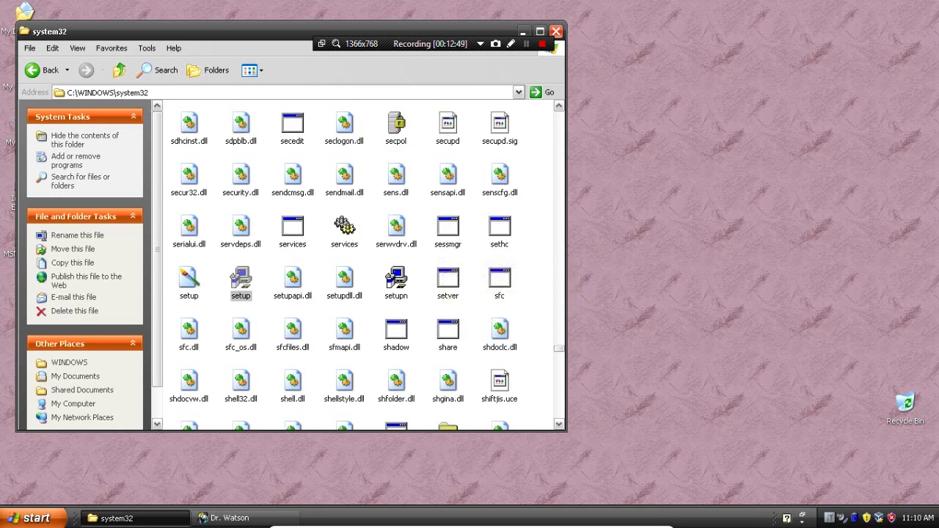
scroll(359, 264, "down", 7)
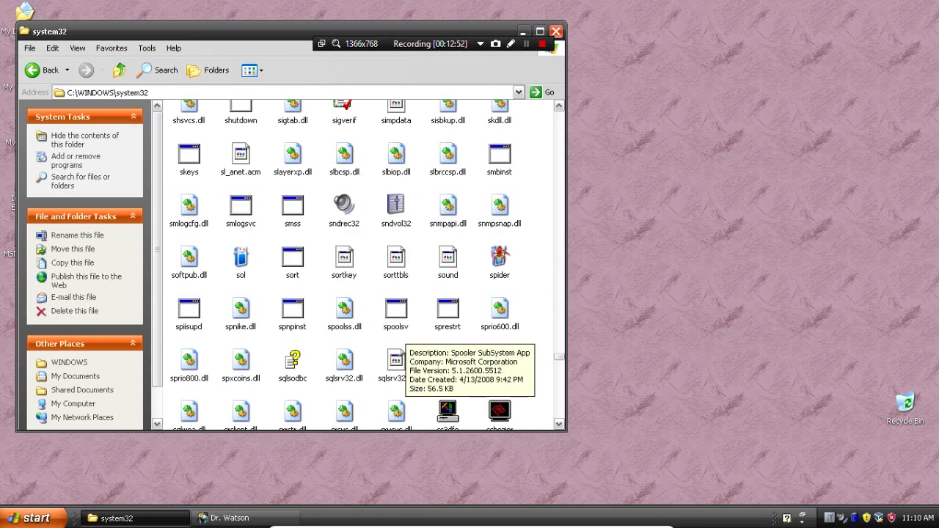
double_click(397, 323)
left_click(480, 295)
Launch spider from system32 and accept the difficulty to deal a new game
scroll(359, 264, "down", 3)
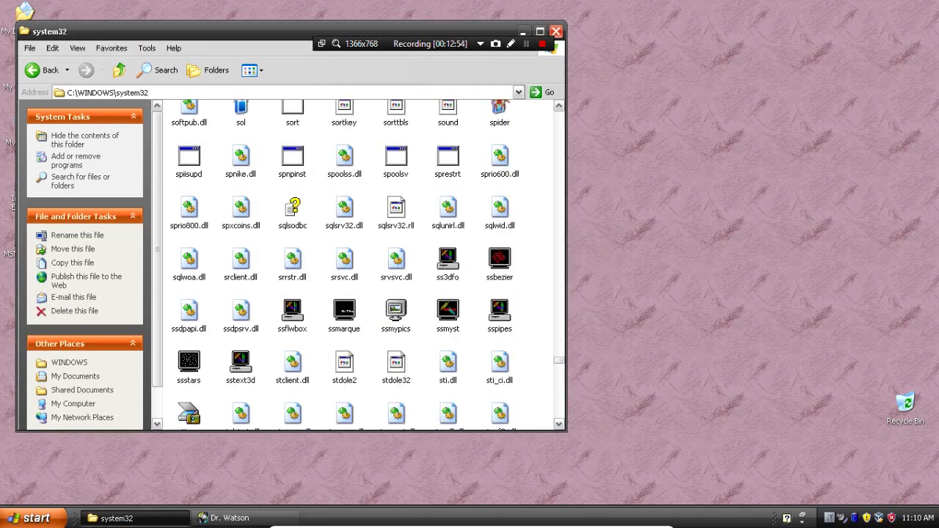
double_click(500, 111)
key("Return")
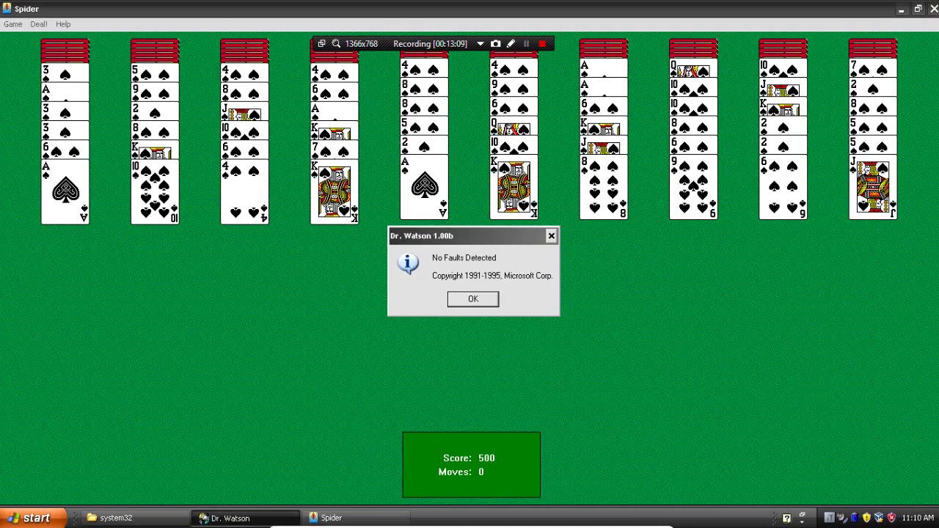
Dismiss the Dr. Watson notice and close Spider Solitaire without saving
key("Return")
left_click(933, 9)
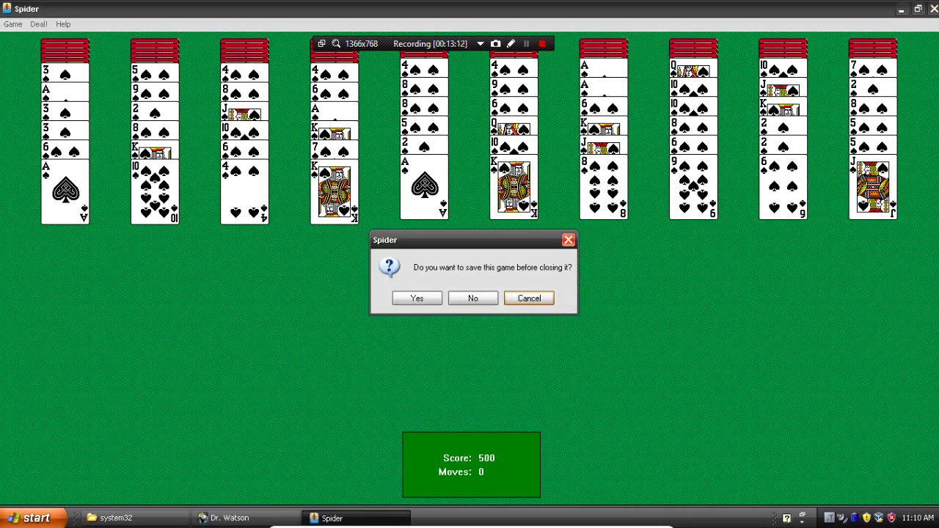
key("n")
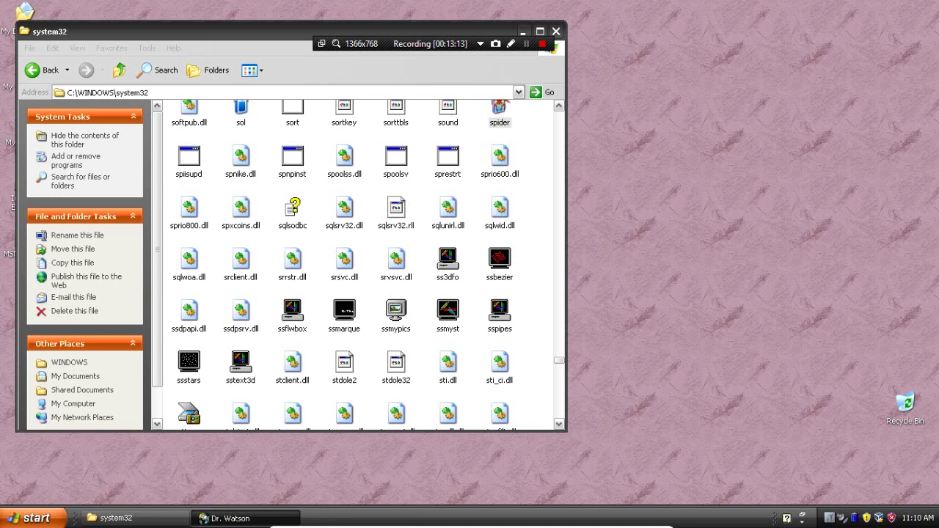
Try launching taskmgr from system32 and dismiss the security alert that blocks it
scroll(360, 264, "down", 8)
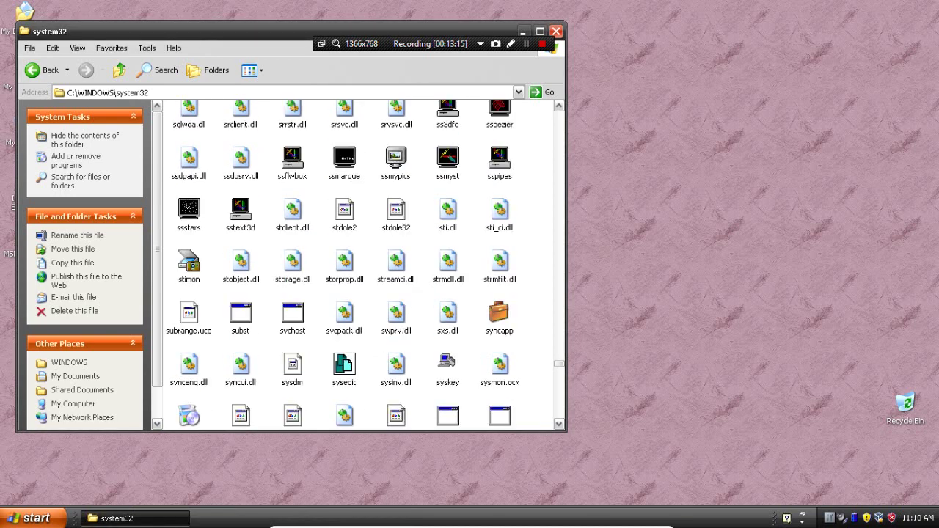
double_click(344, 367)
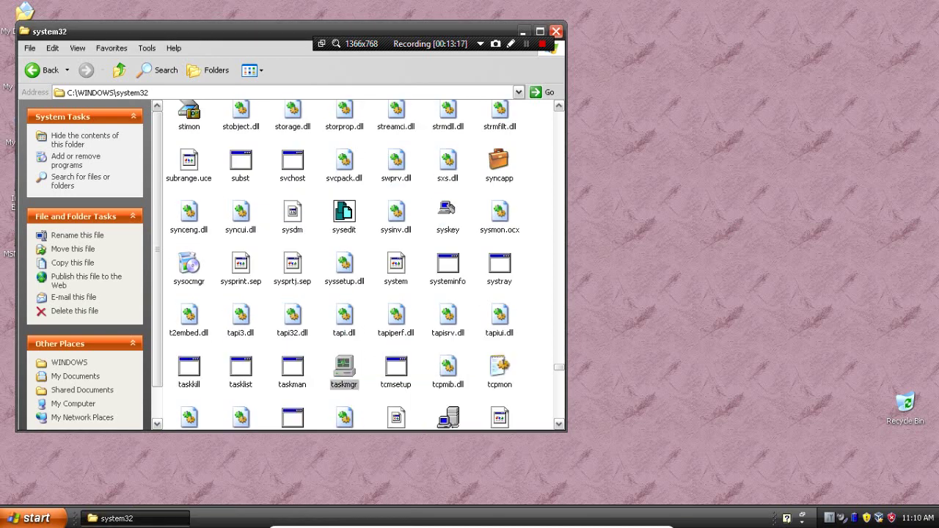
left_click(331, 306)
Open winmine, reveal a few cells, close it, and return to taskmgr in the listing
scroll(360, 264, "down", 5)
scroll(405, 358, "down", 15)
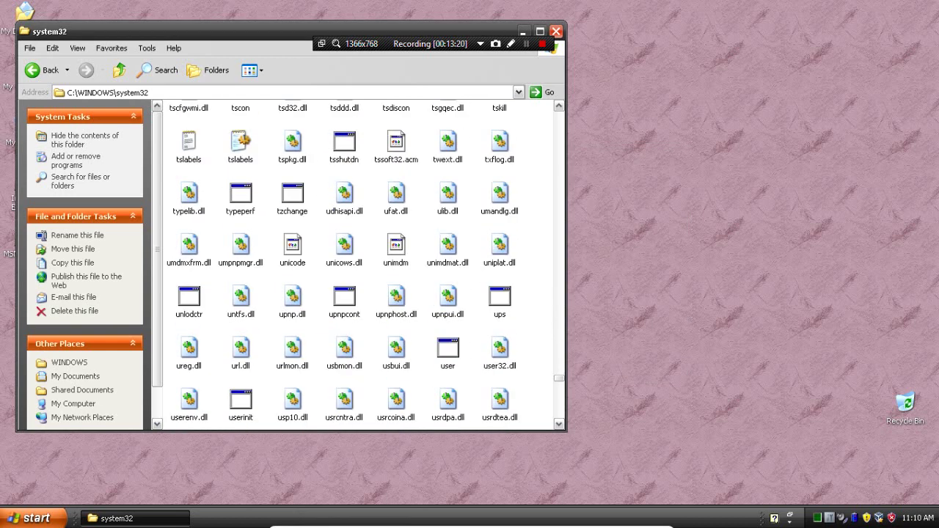
double_click(448, 308)
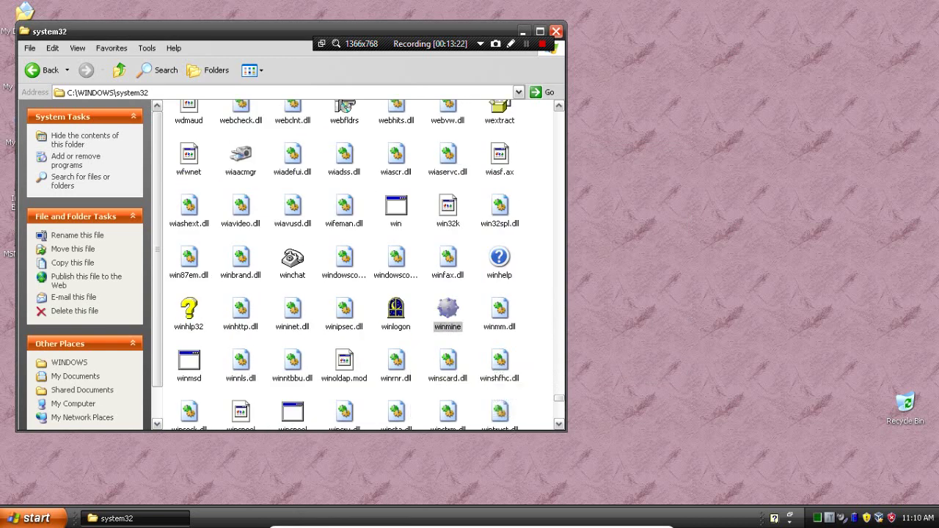
left_click(147, 176)
left_click(114, 198)
left_click(92, 176)
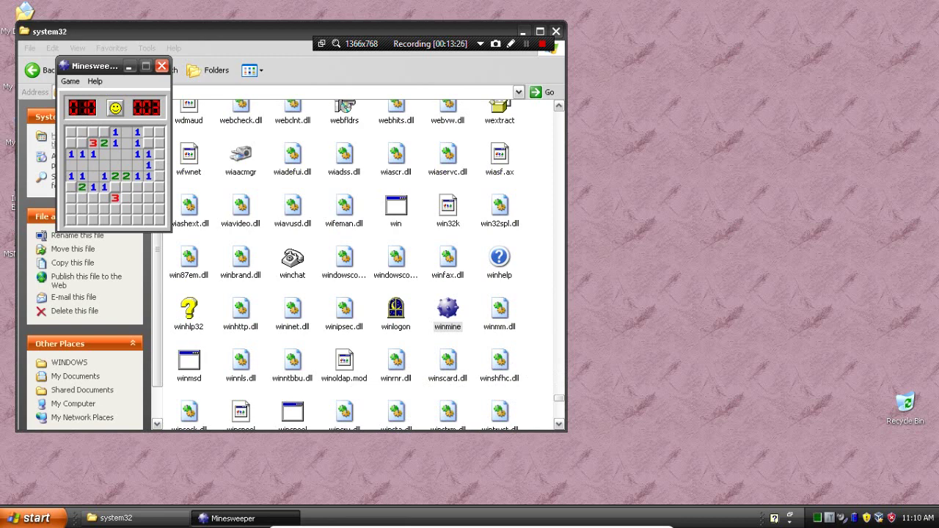
left_click(161, 66)
scroll(360, 264, "down", 10)
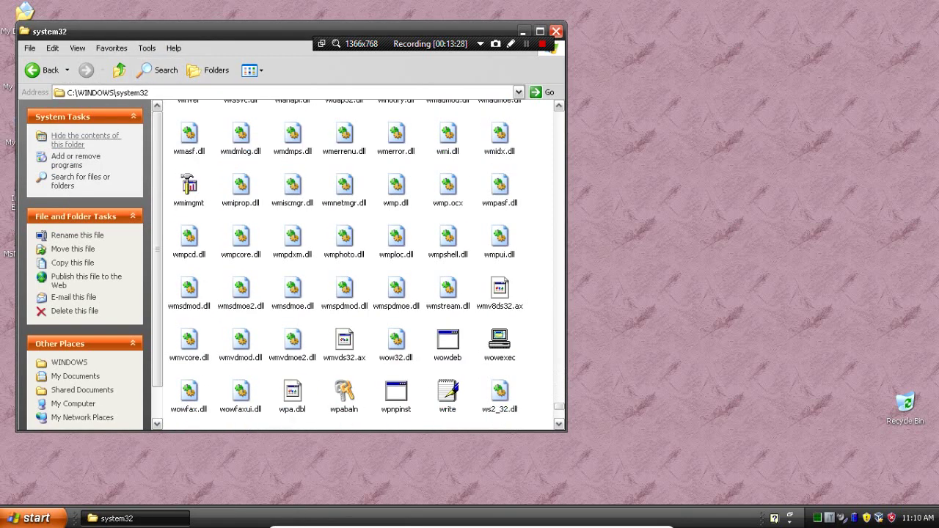
scroll(360, 265, "down", 3)
scroll(360, 265, "up", 3)
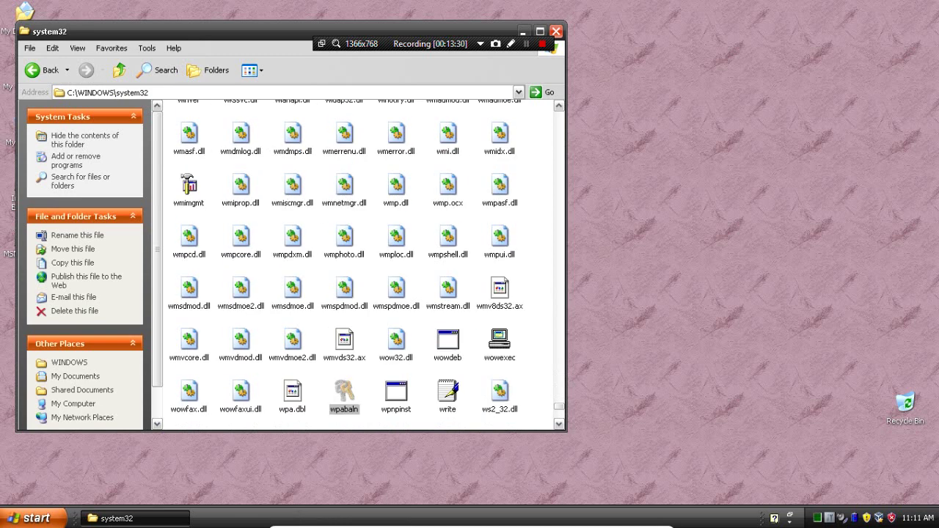
scroll(360, 264, "up", 15)
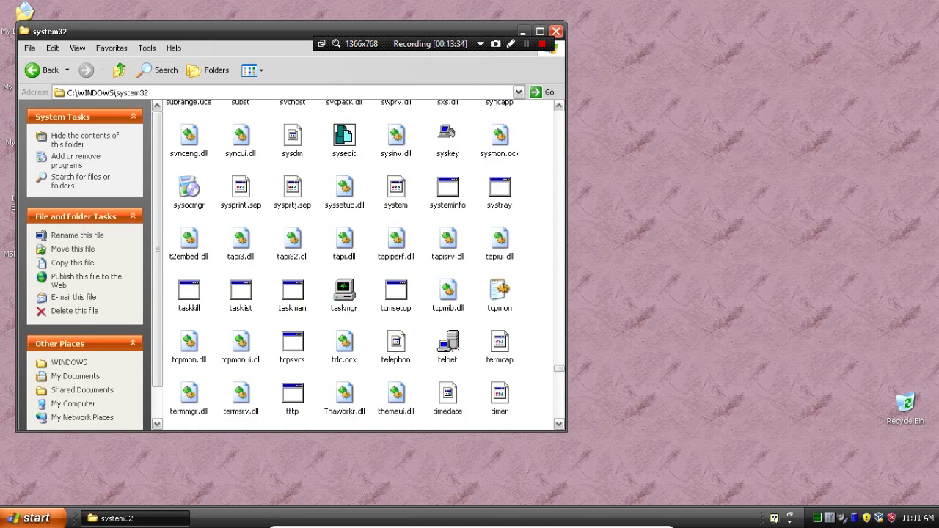
Copy taskmgr from system32, paste it onto the desktop, and close the system32 window
right_click(344, 293)
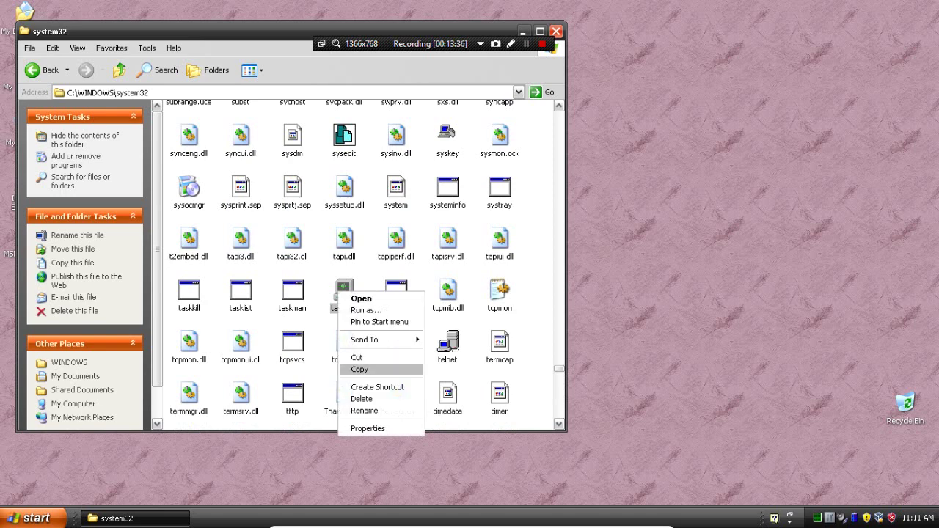
left_click(367, 370)
right_click(827, 80)
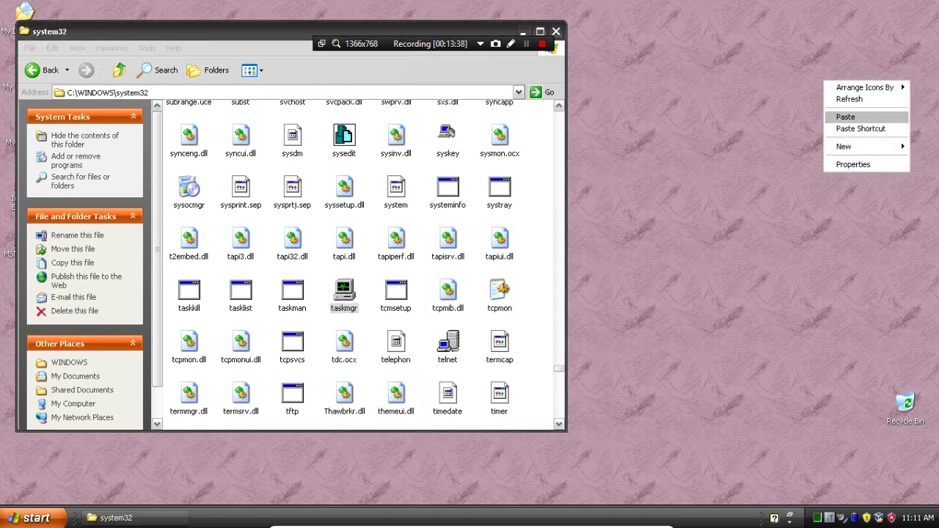
left_click(841, 116)
left_click(556, 31)
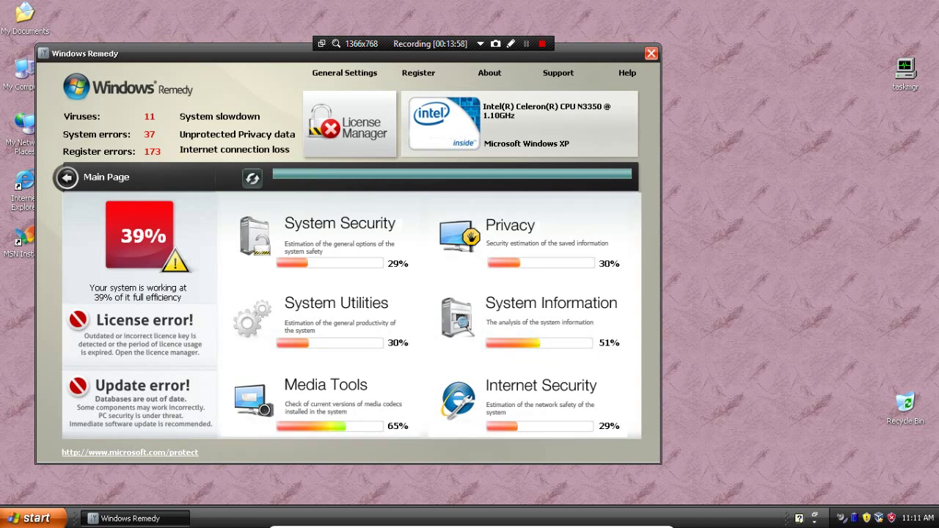
Deny the fake taskmgr.exe key-logger warning from Windows Remedy
right_click(905, 69)
key("Escape")
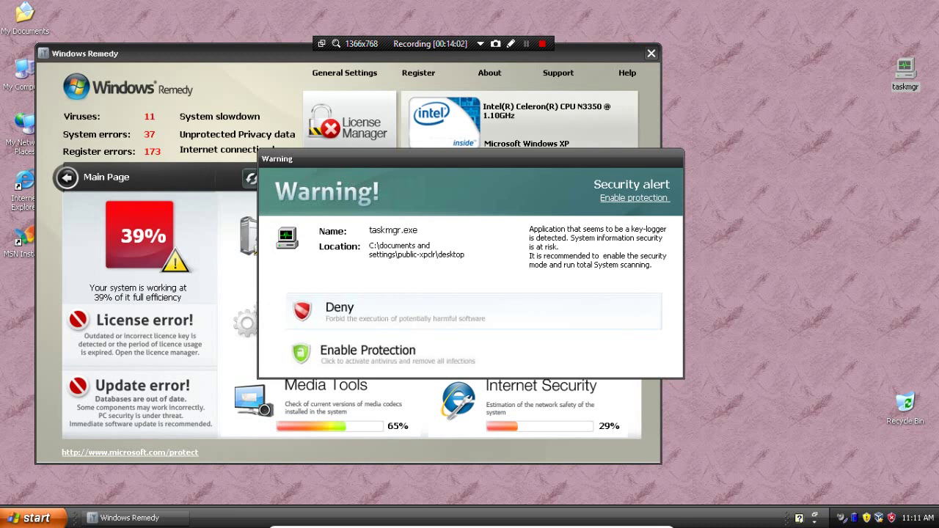
left_click(340, 309)
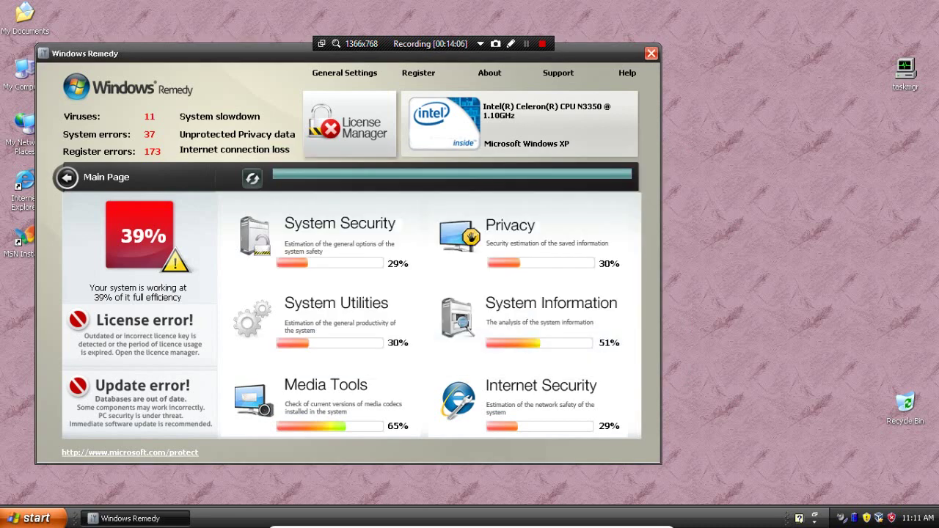
Rename the desktop taskmgr copy to 'explorer'
right_click(906, 79)
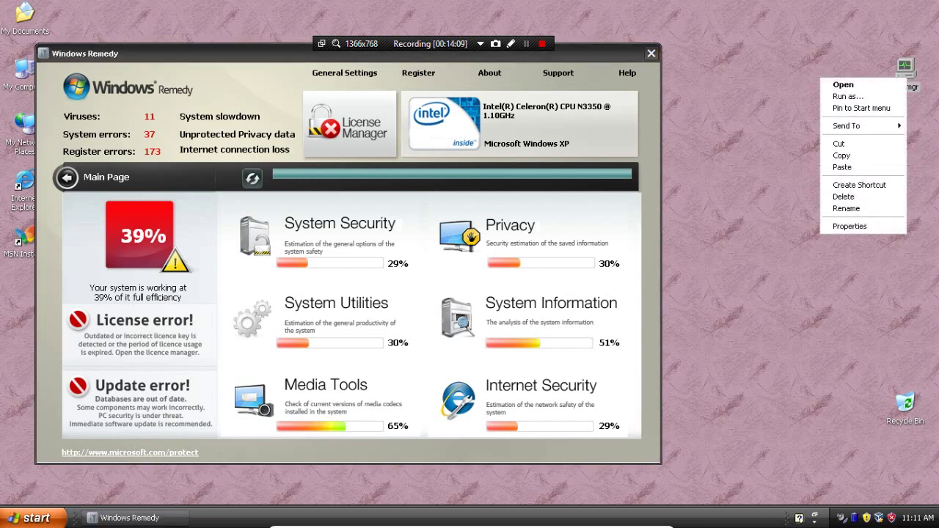
left_click(846, 208)
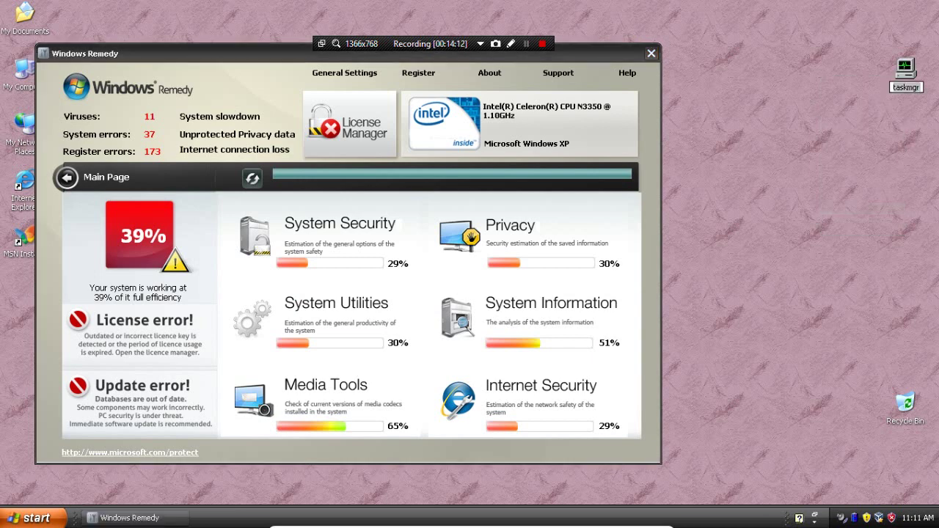
type("explorer")
key("Return")
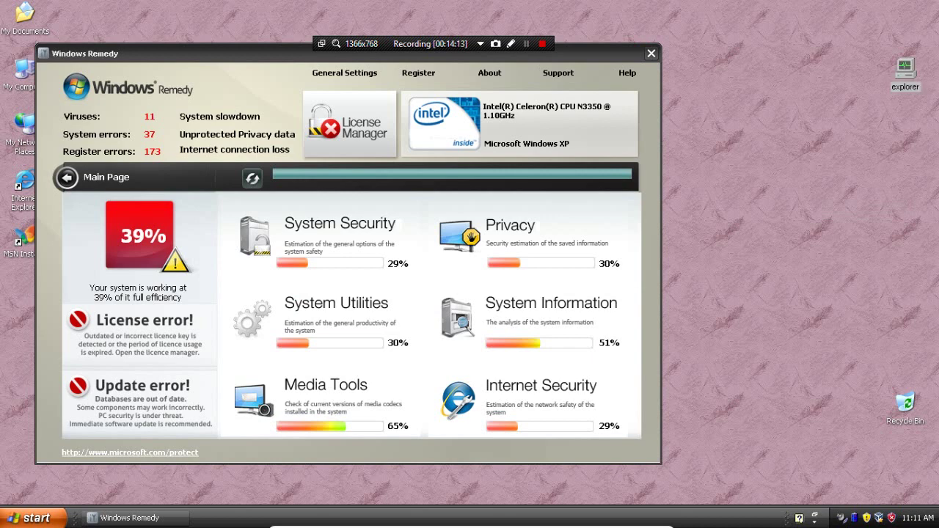
Start Task Manager from the renamed explorer icon, end efbpvl.exe behind Windows Remedy, then close Task Manager
double_click(905, 70)
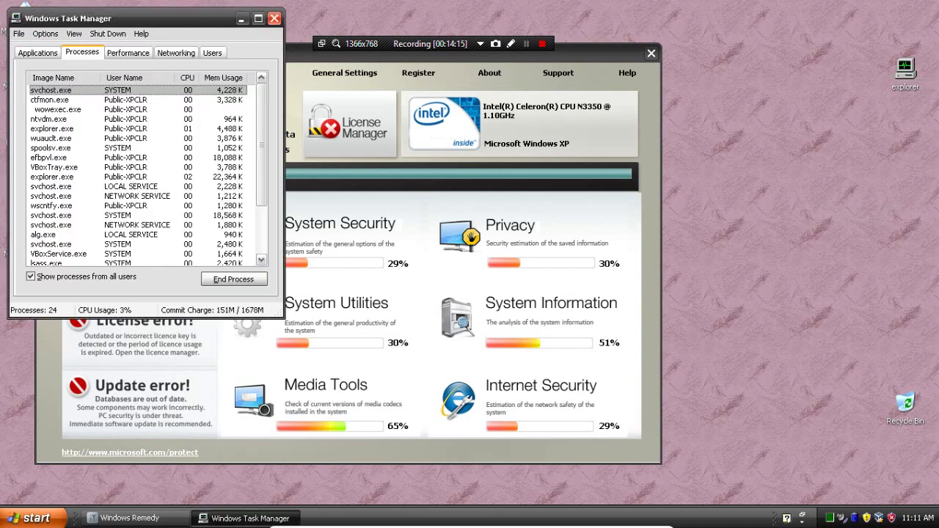
left_click(48, 157)
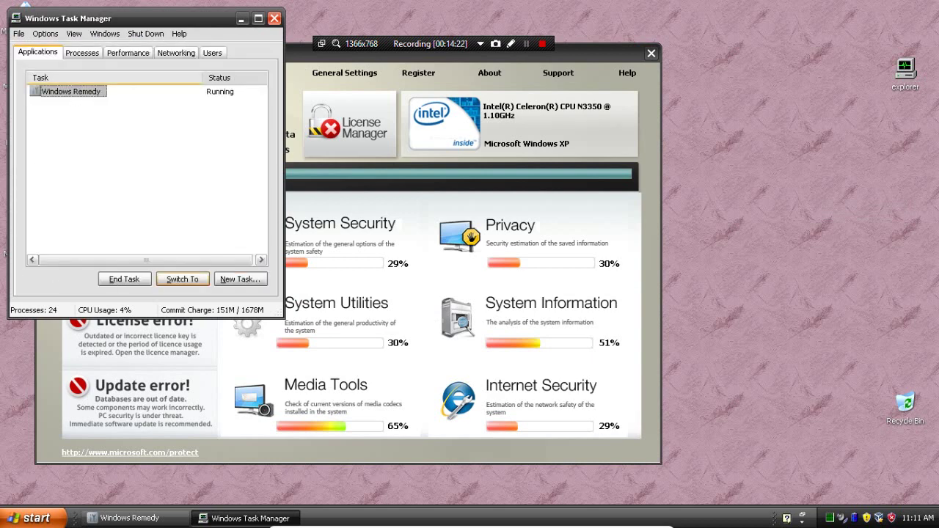
right_click(50, 91)
left_click(73, 202)
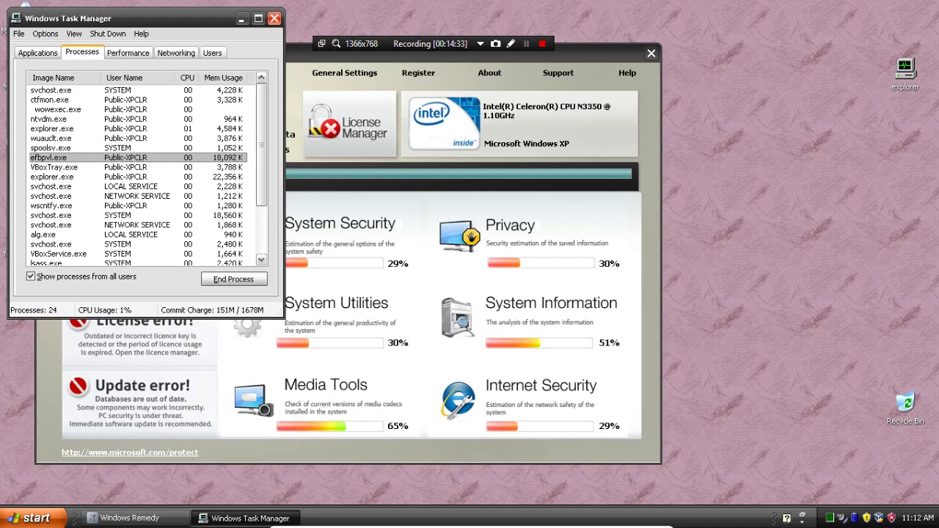
left_click(234, 279)
left_click(445, 308)
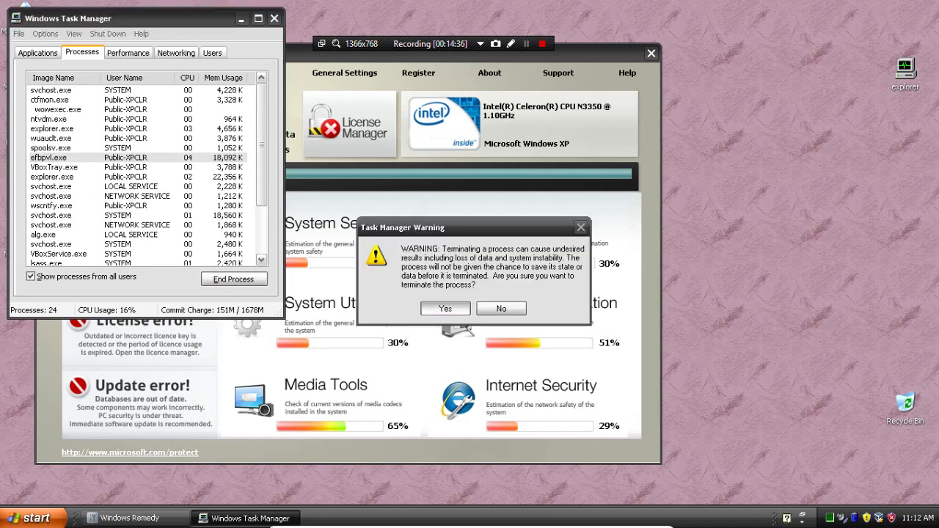
left_click(258, 19)
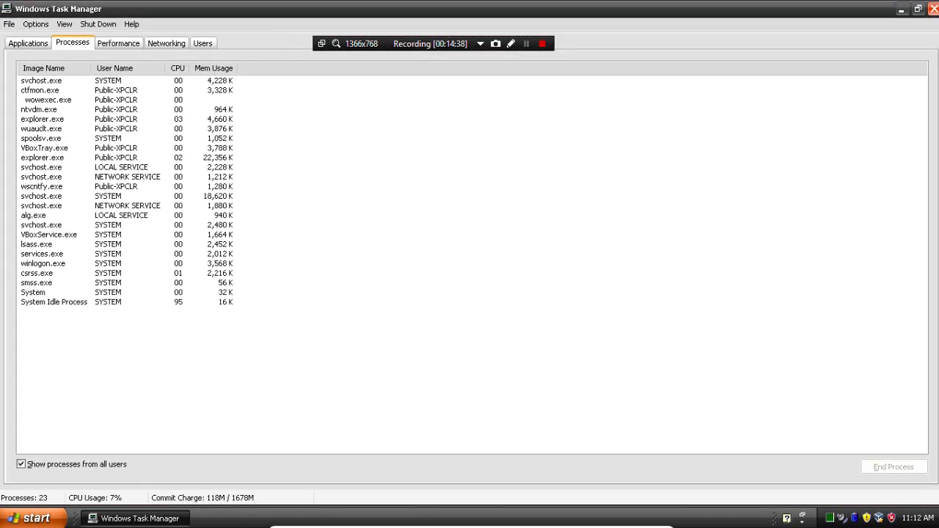
left_click(930, 11)
Open msconfig, view the Startup items, select the msmsgs entry, and close it
key("super+r")
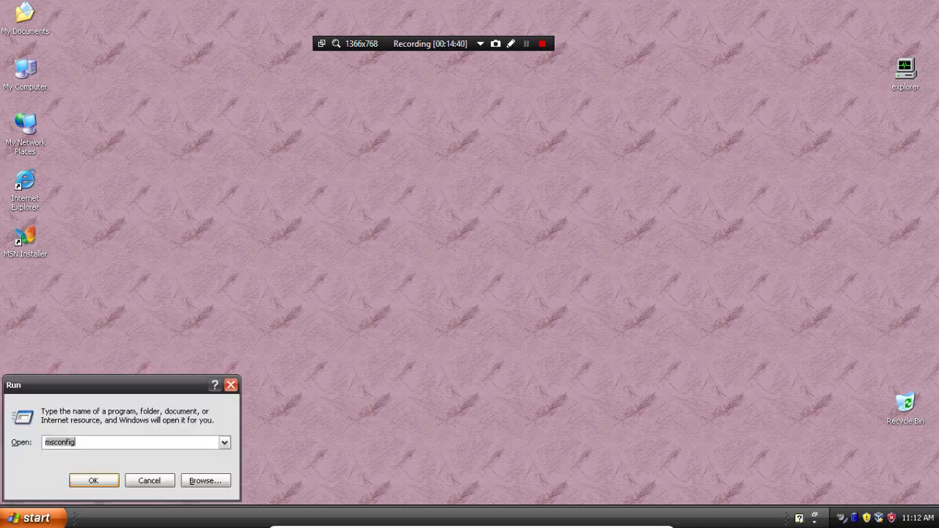
key("Return")
left_click(491, 153)
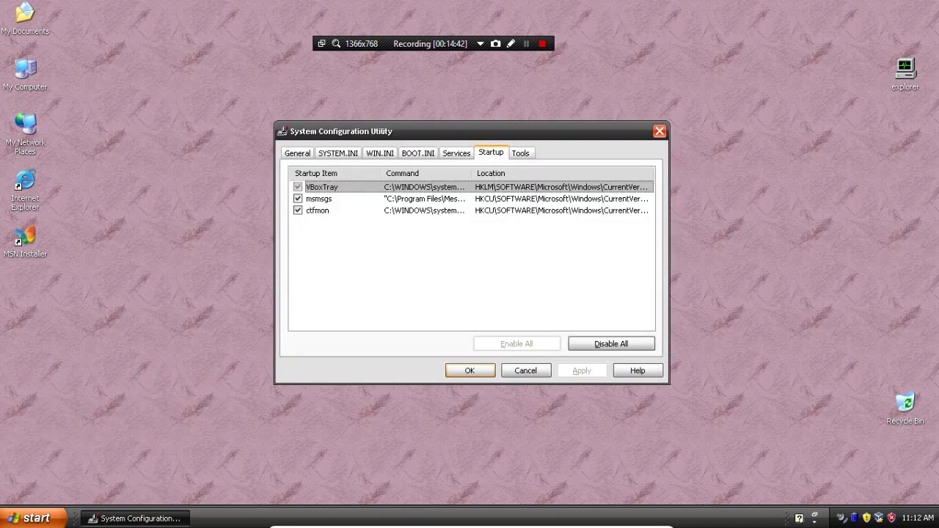
left_click(319, 199)
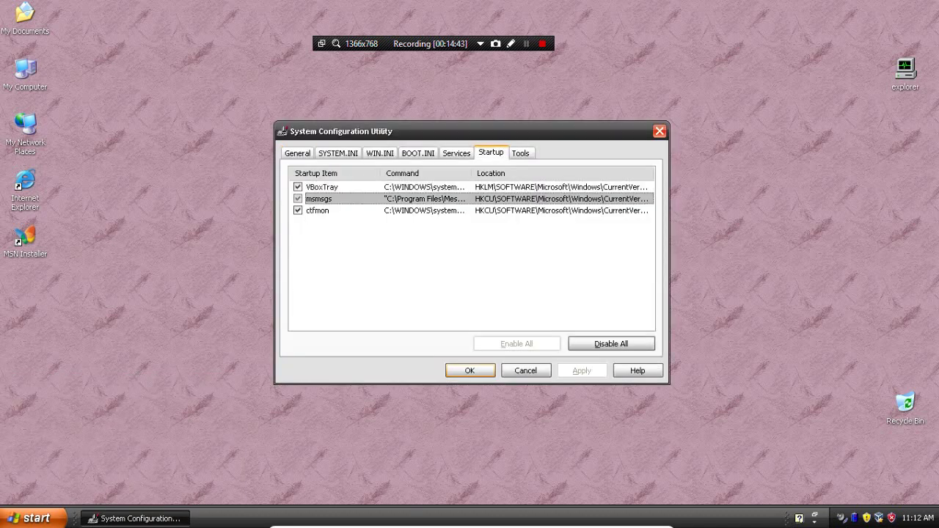
key("Escape")
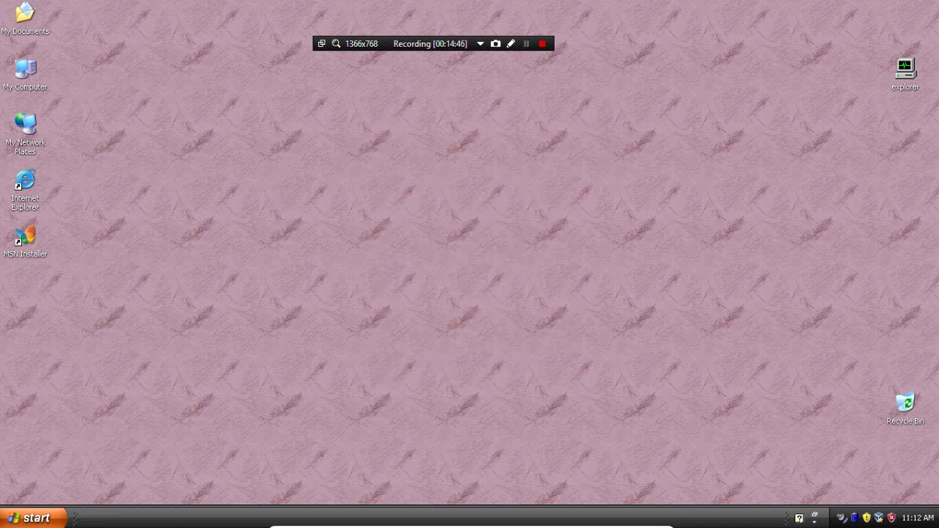
Browse the Start menu's All Programs list to the Oracle VM VirtualBox Guest Additions group
key("super")
key("Escape")
key("super")
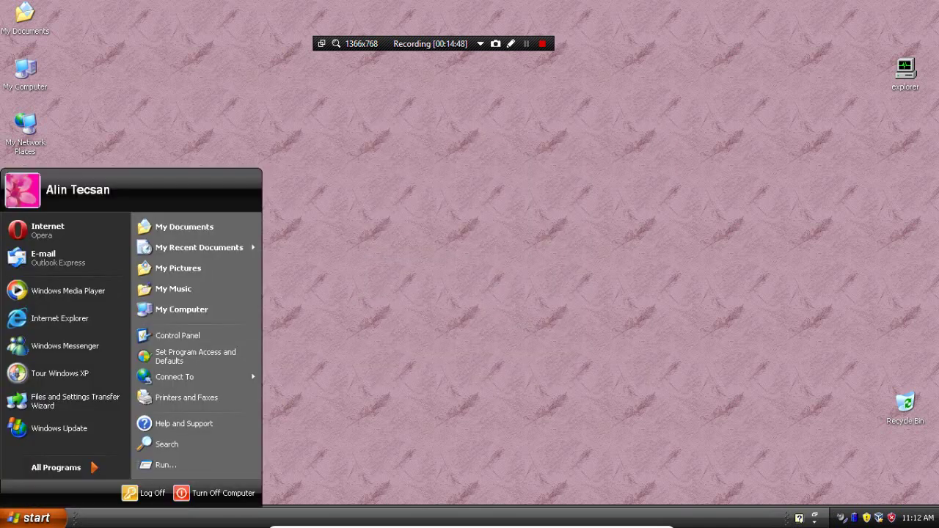
key("Down")
key("Escape")
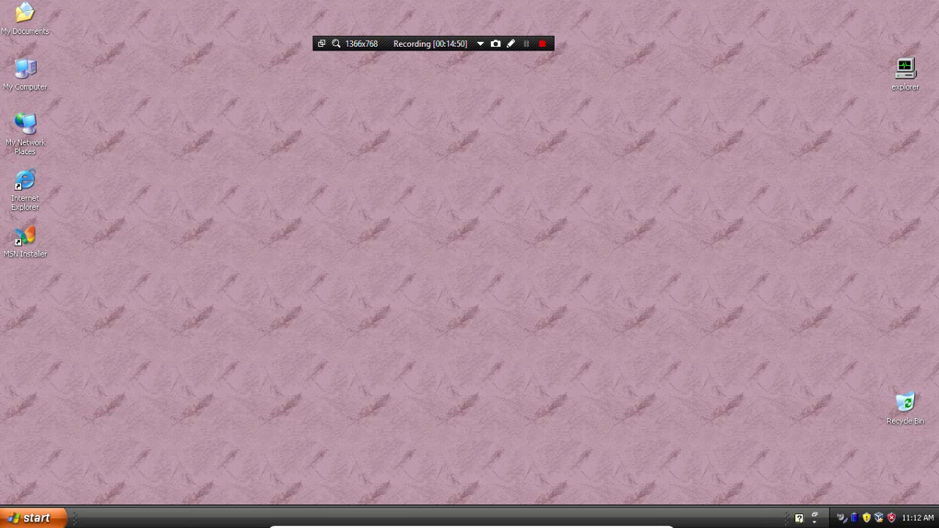
key("super")
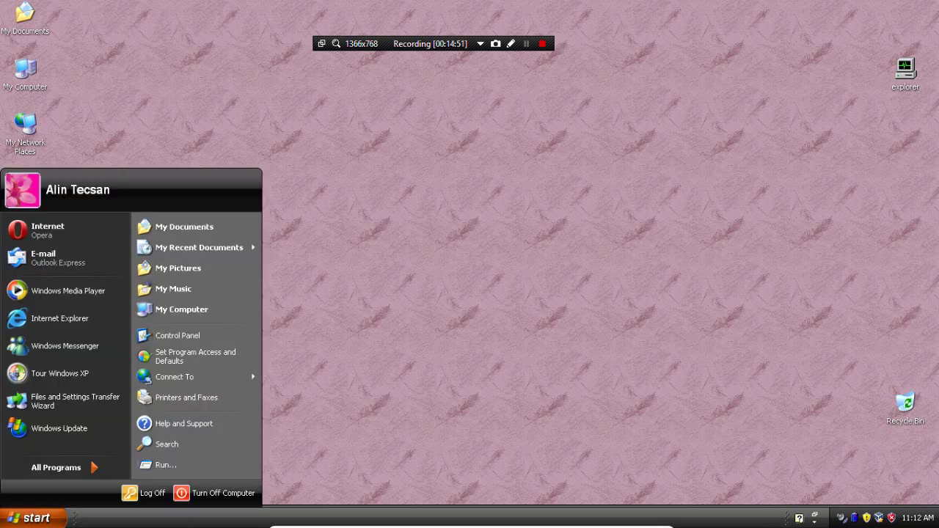
key("Up")
key("Right")
key("Up")
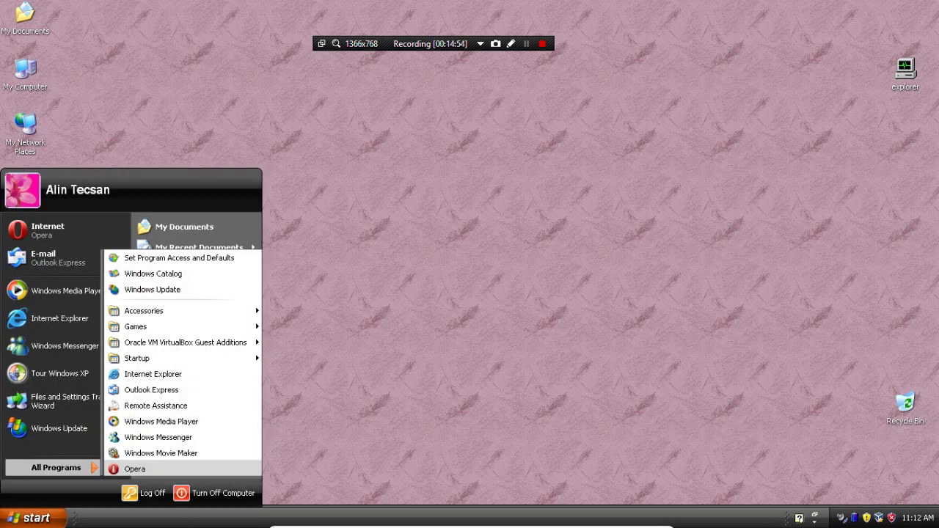
key("Up")
key("Up")
key("Up")
key("Up")
key("Up")
key("Up")
key("Up")
key("Up")
key("Right")
key("super")
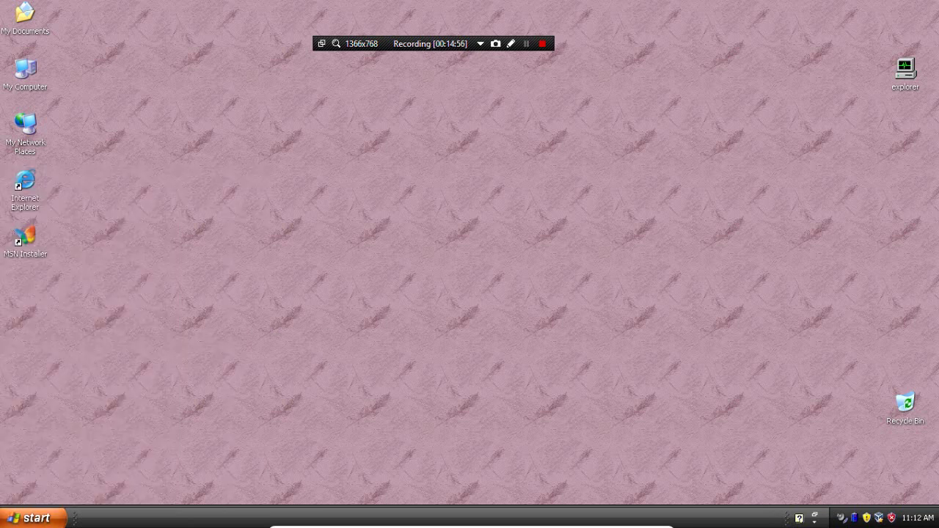
Reopen msconfig, view the SYSTEM.INI and BOOT.INI tabs, then close it
key("super+r")
type("msconfig")
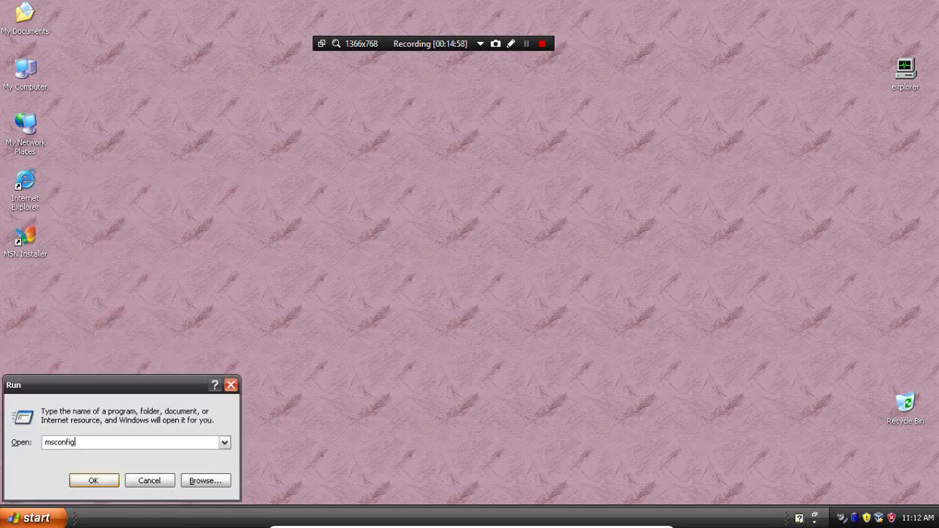
key("Return")
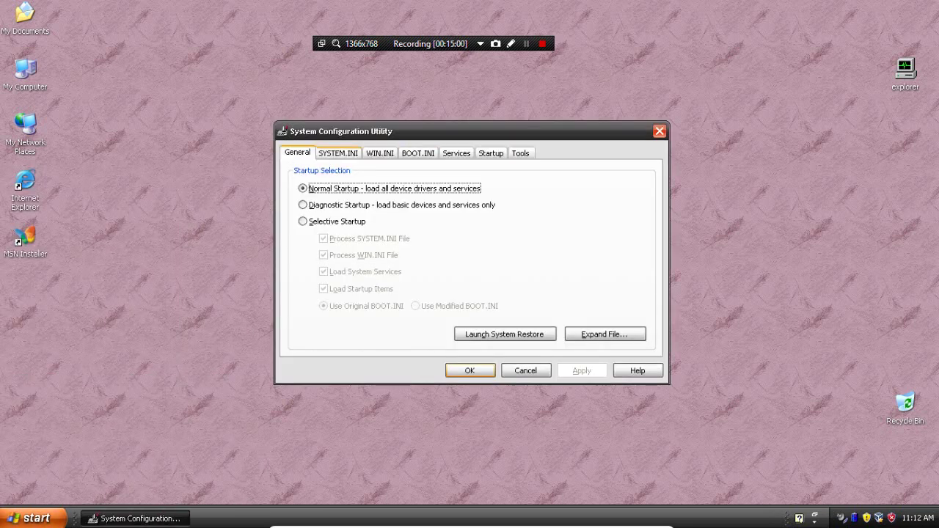
key("ctrl+Tab")
key("ctrl+Tab")
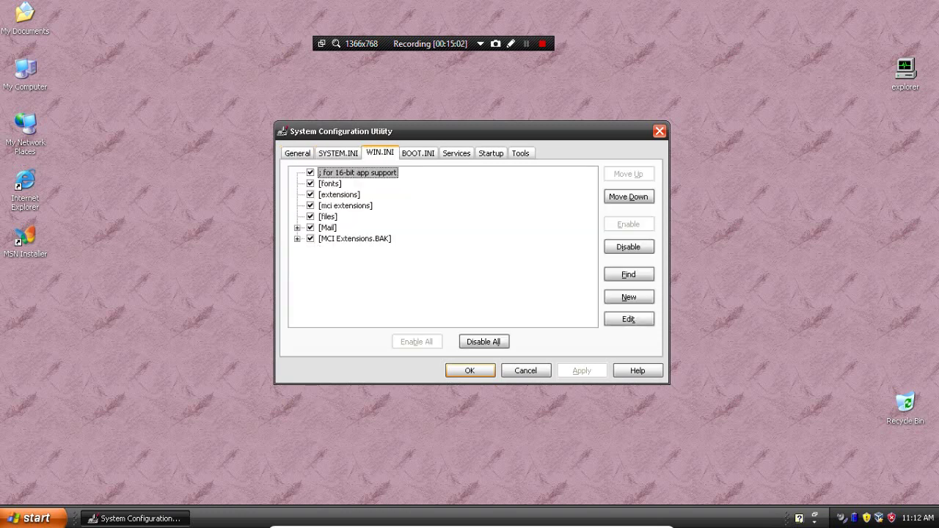
key("ctrl+Tab")
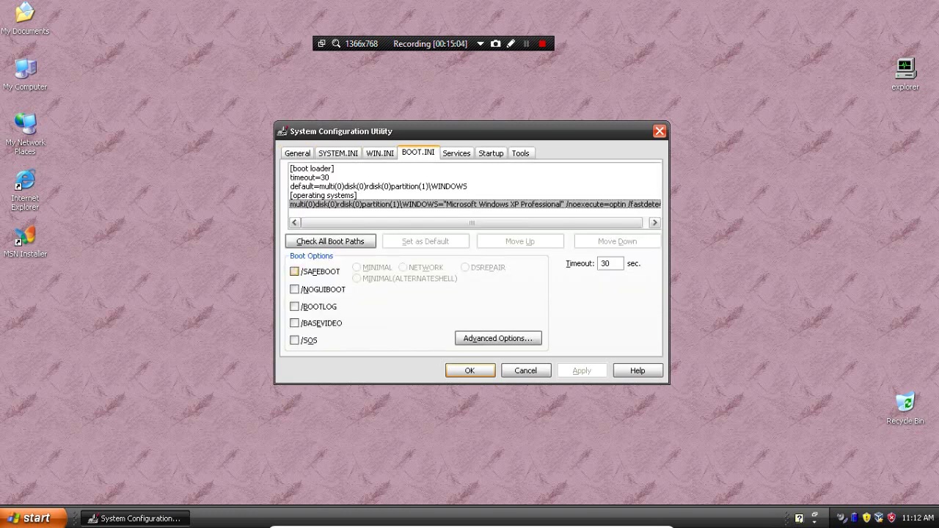
key("Escape")
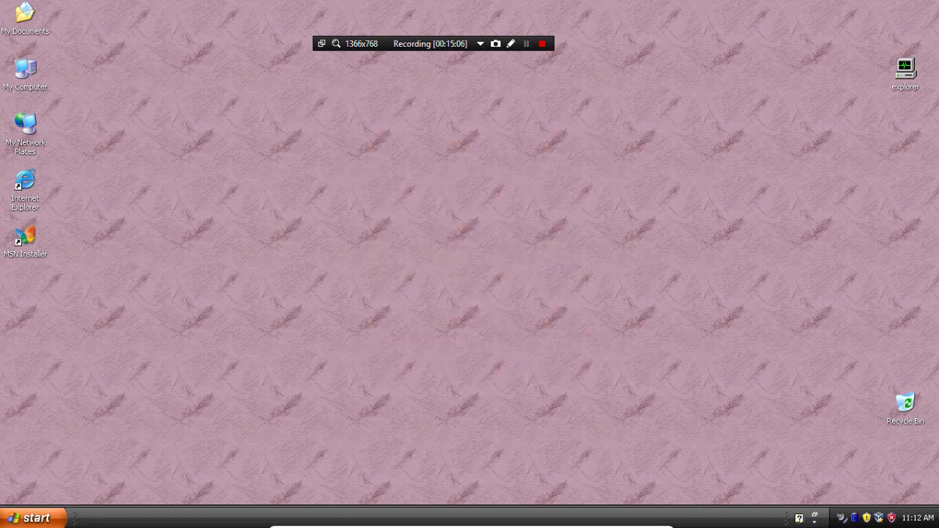
Open a cmd prompt, try the /safeboot command, and close the console
key("super+r")
type("cmd")
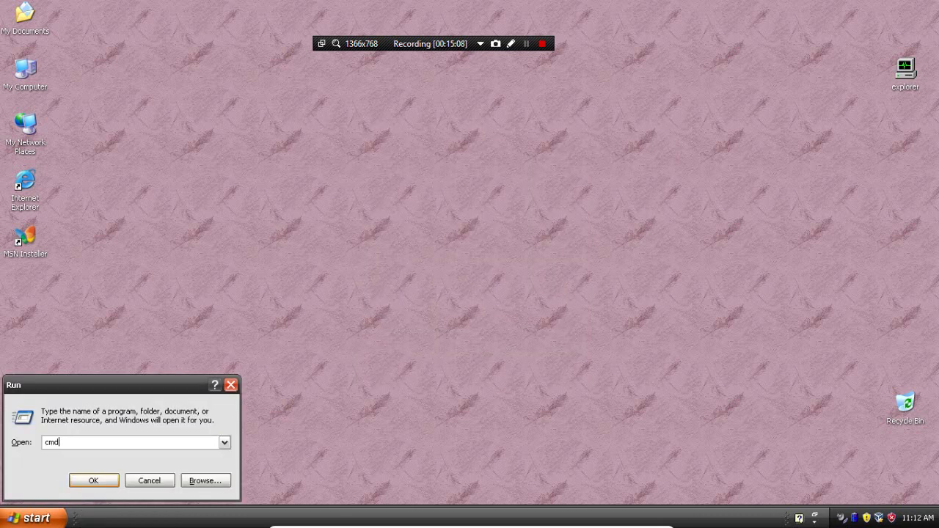
key("Return")
type("/safeboot")
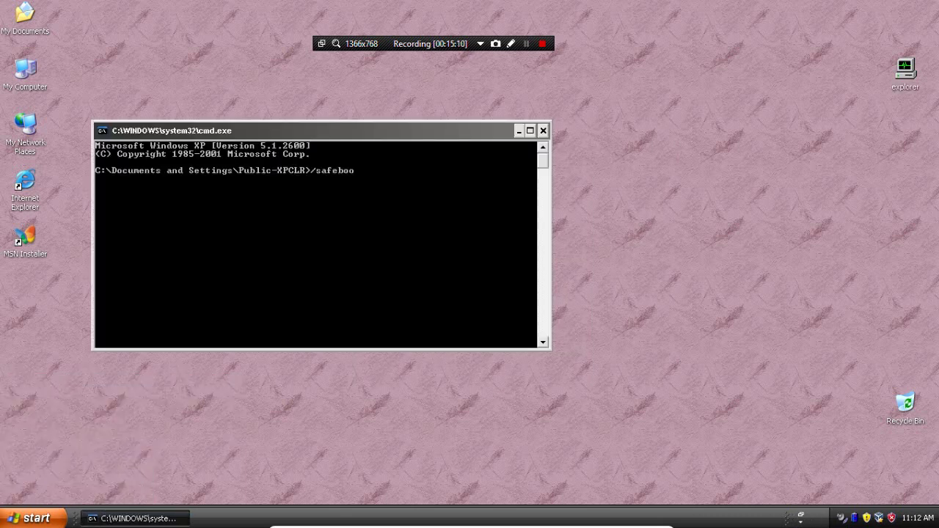
key("Return")
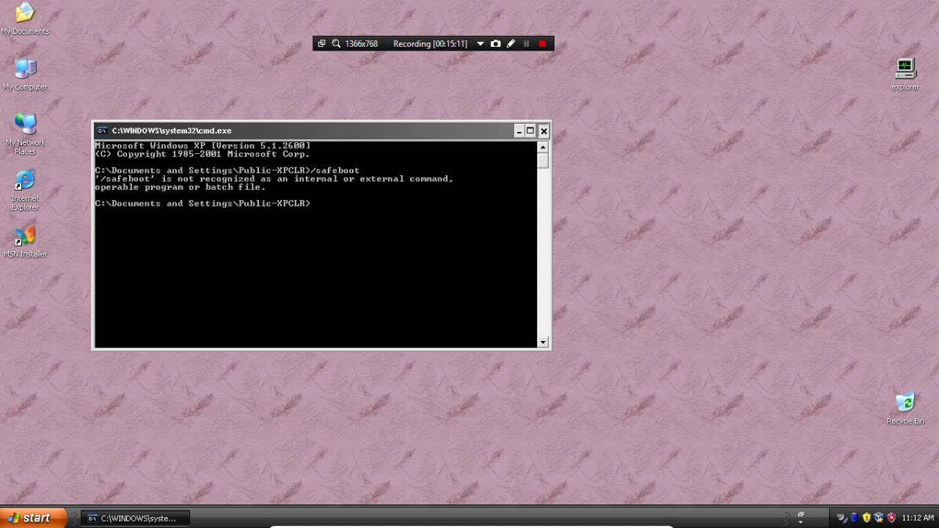
left_click(543, 131)
key("super")
key("Escape")
Run msconfig again and switch to its BOOT.INI tab
key("super+r")
type("m")
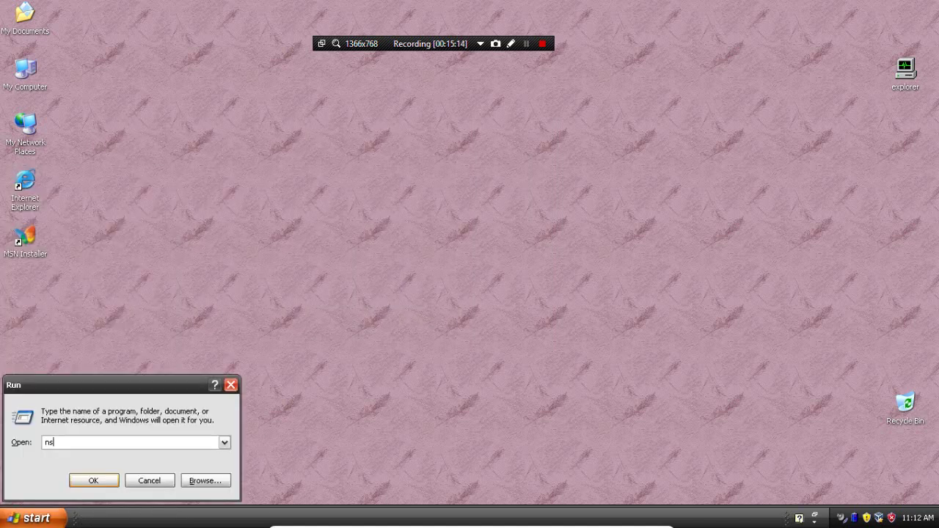
key("BackSpace")
type("msconfig")
key("Return")
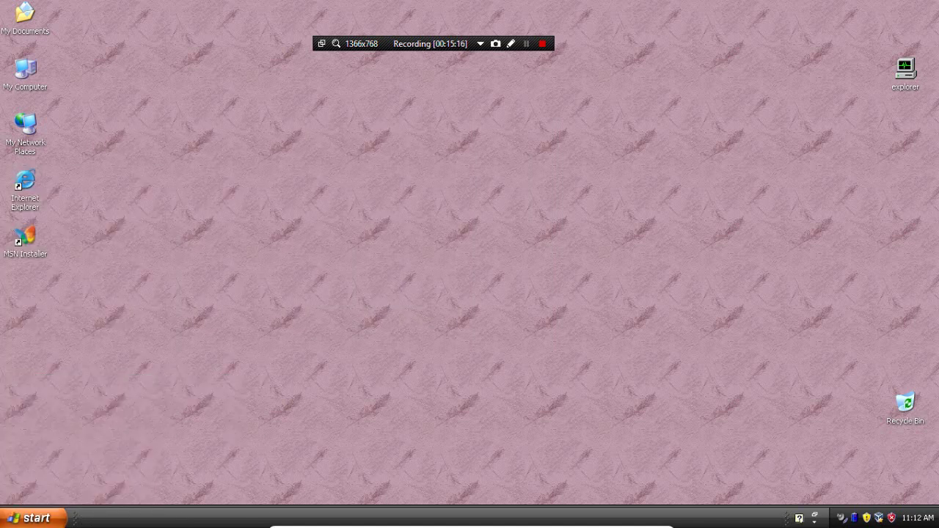
key("ctrl+Tab")
key("ctrl+Tab")
key("ctrl+Tab")
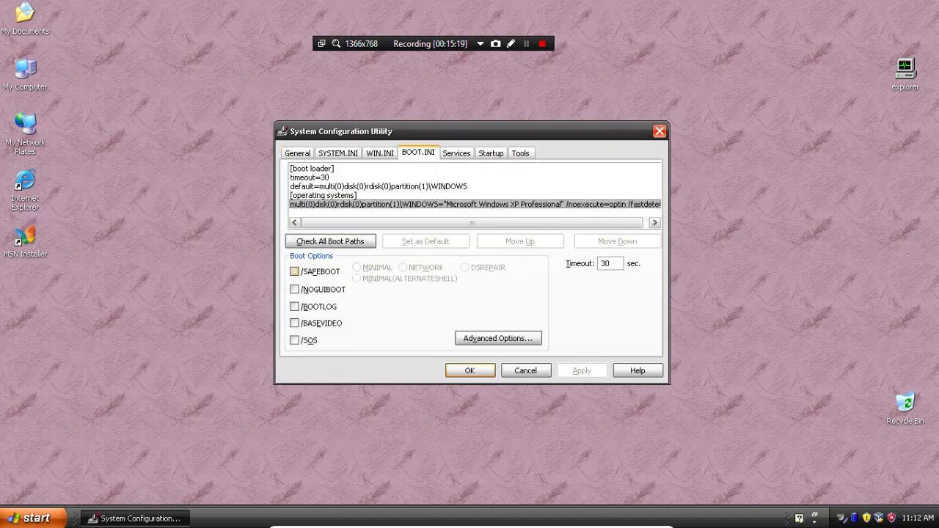
Enable /SAFEBOOT with MINIMAL(ALTERNATESHELL) and /BASEVIDEO, apply, and close the utility
key("alt+f")
key("alt+e")
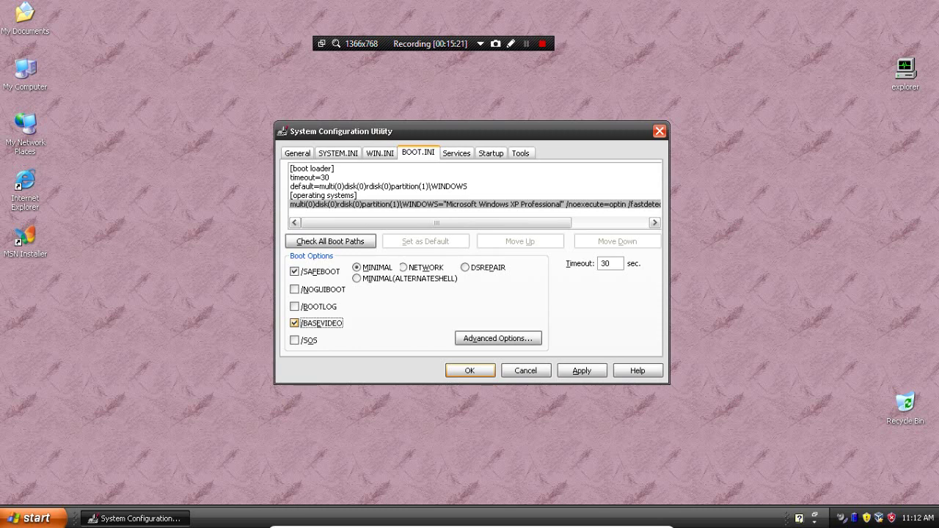
key("Right")
key("Right")
key("Right")
key("Right")
key("Right")
key("Right")
key("Right")
key("Right")
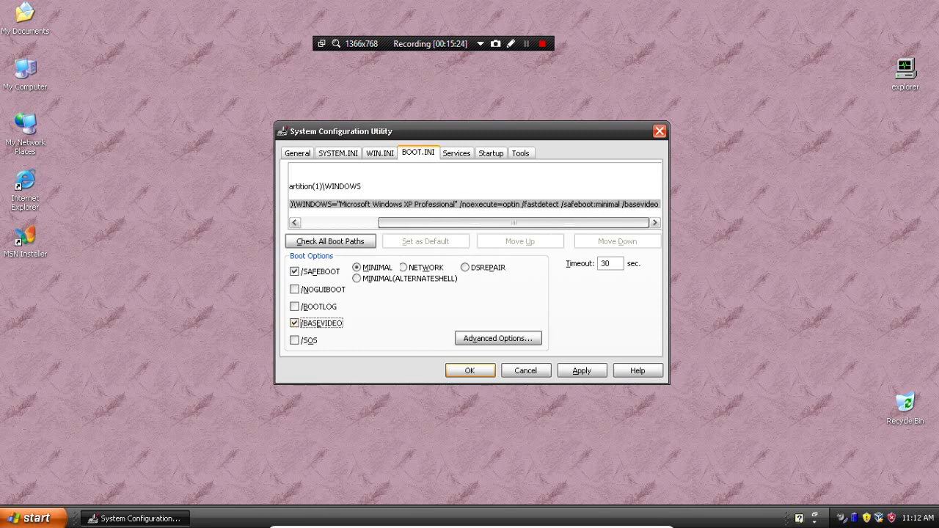
key("Left")
key("Left")
key("Left")
key("Left")
key("Left")
key("Left")
key("Left")
key("Left")
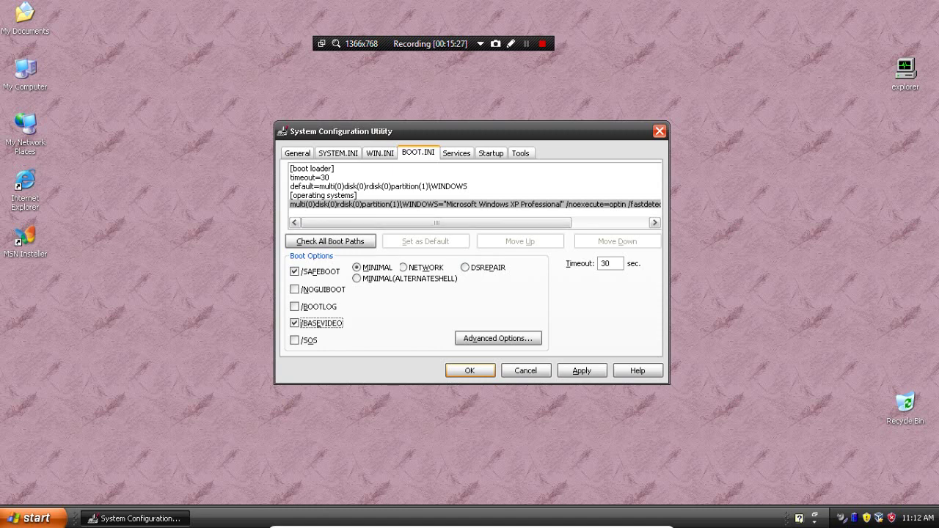
key("Right")
key("Right")
key("Right")
key("Right")
key("Left")
key("Left")
key("Left")
key("Left")
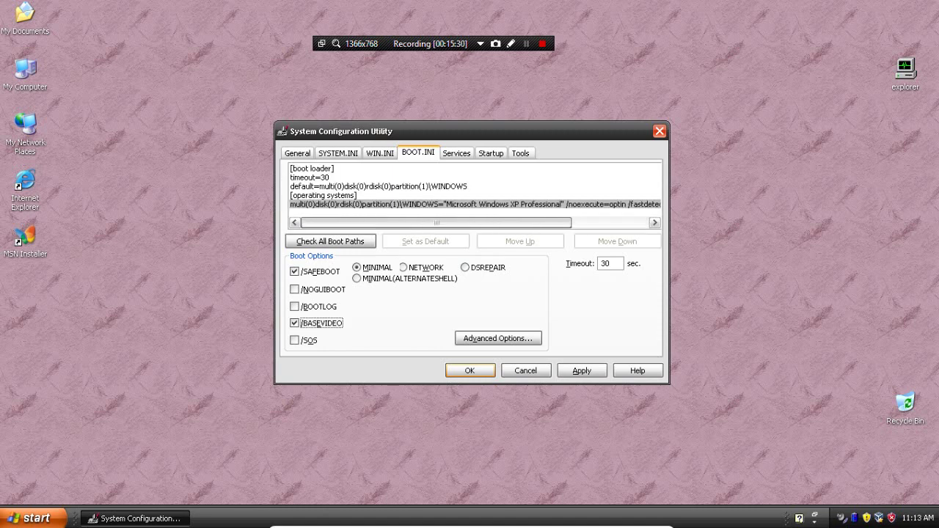
key("alt+a")
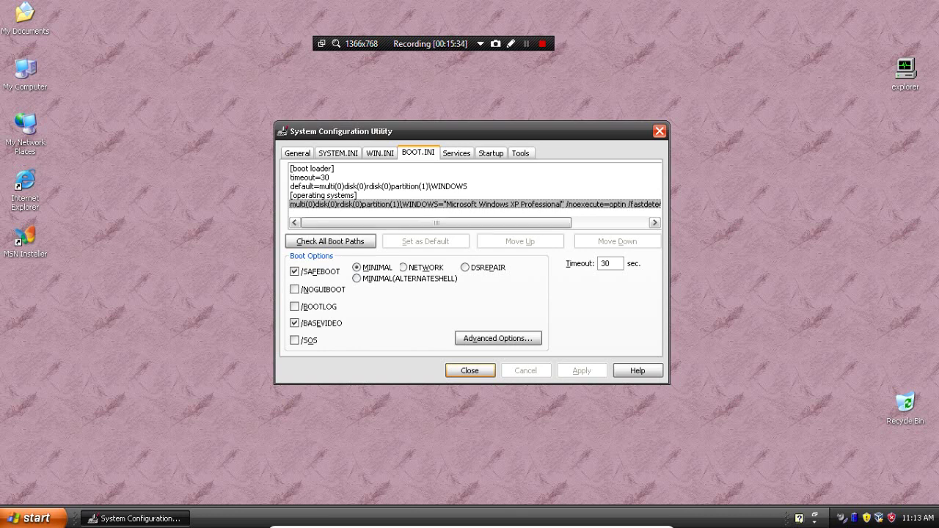
left_click(403, 267)
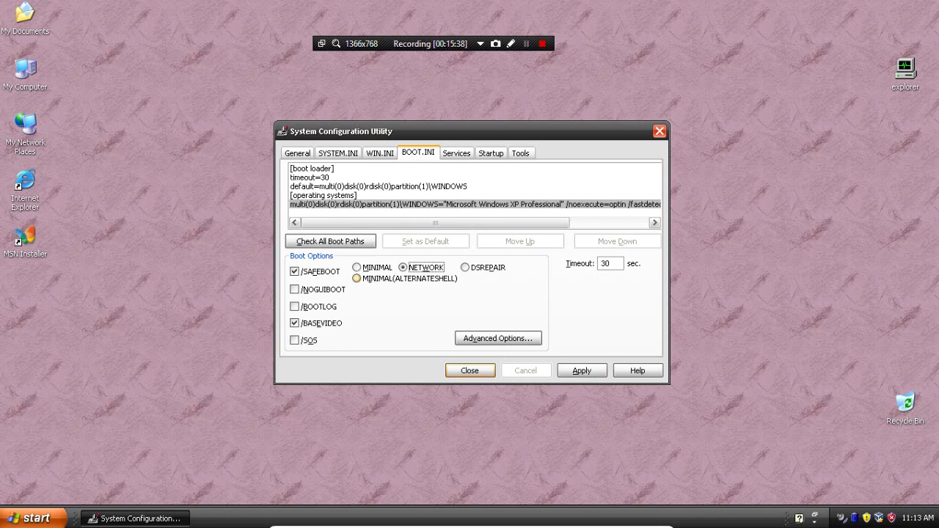
left_click(357, 278)
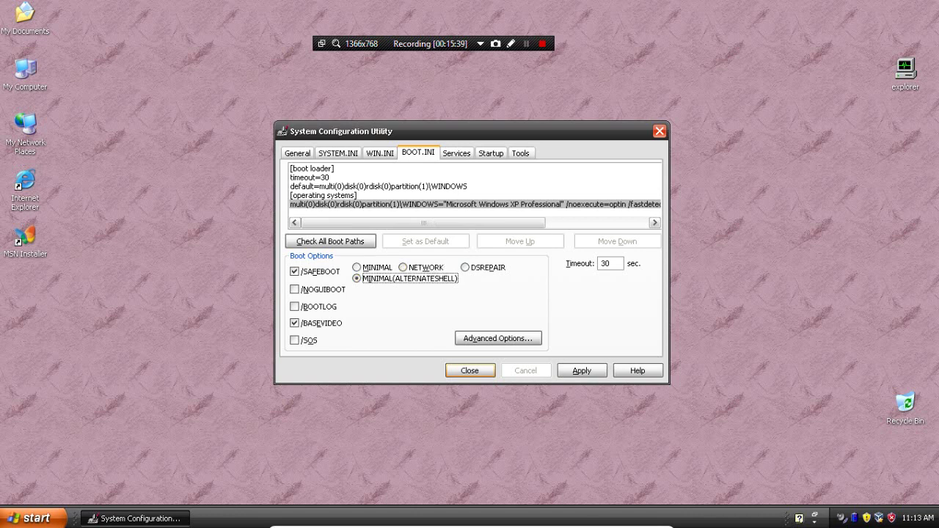
left_click(582, 370)
key("Return")
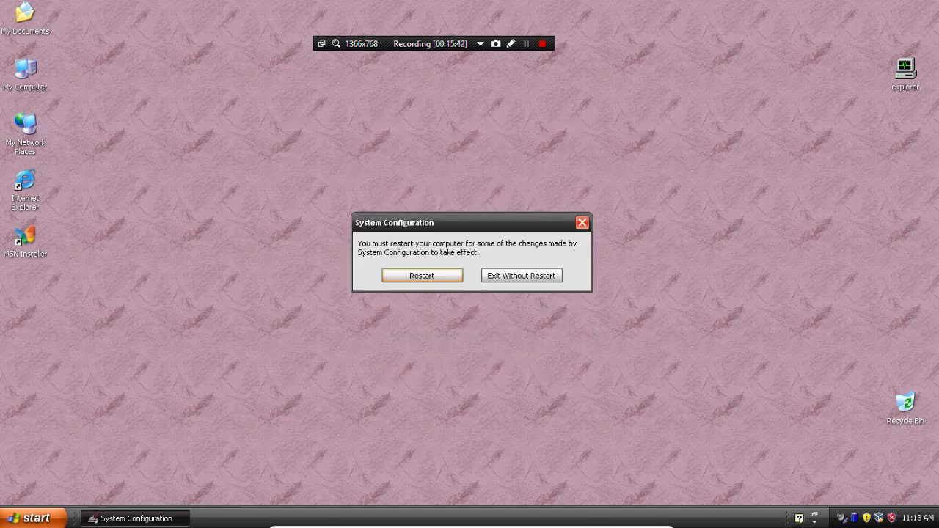
Restart Windows XP and log on to the second user account
key("Return")
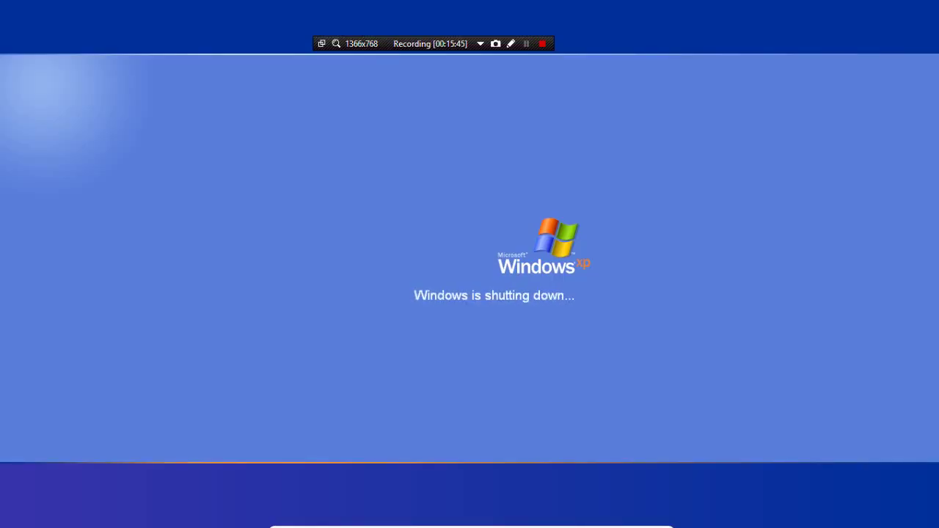
key("shift+F12")
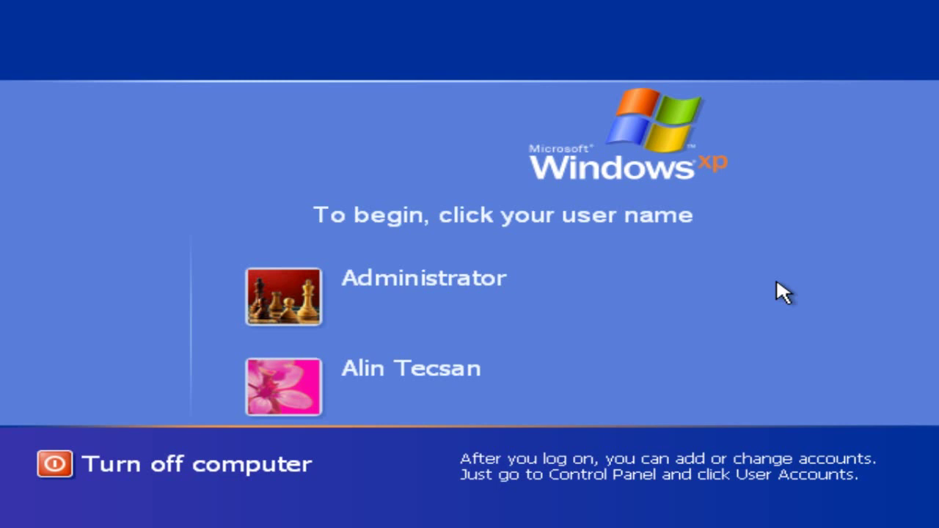
left_click(388, 414)
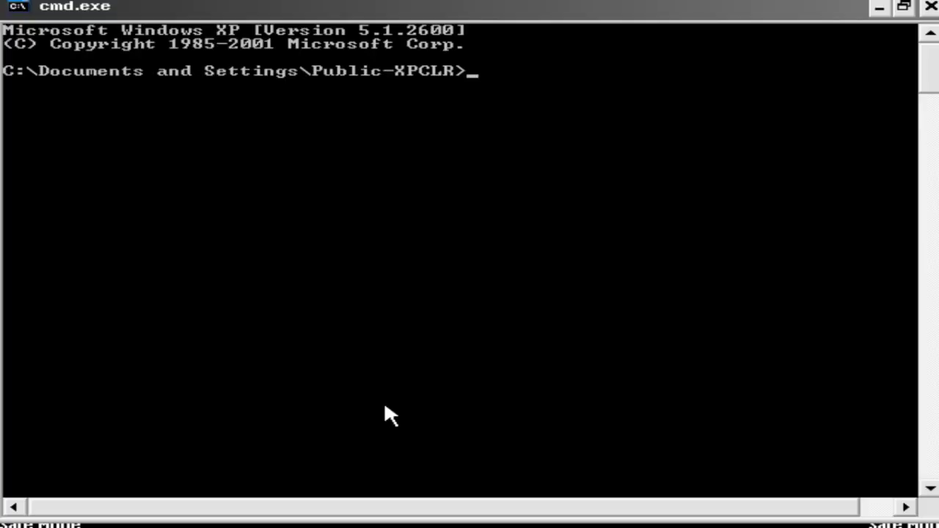
Run explorer from the cmd.exe prompt, continue in Safe Mode, and move the console aside
left_click_drag(164, 7, 248, 96)
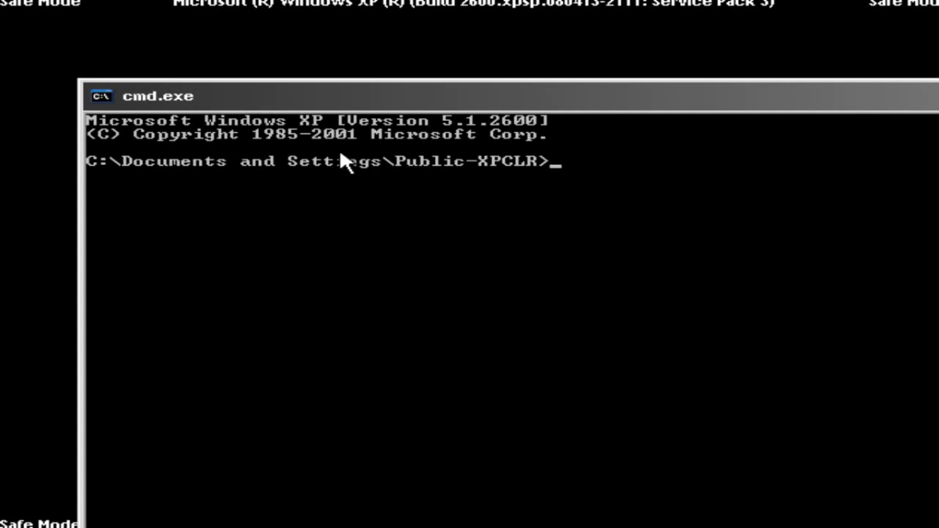
type("explorer")
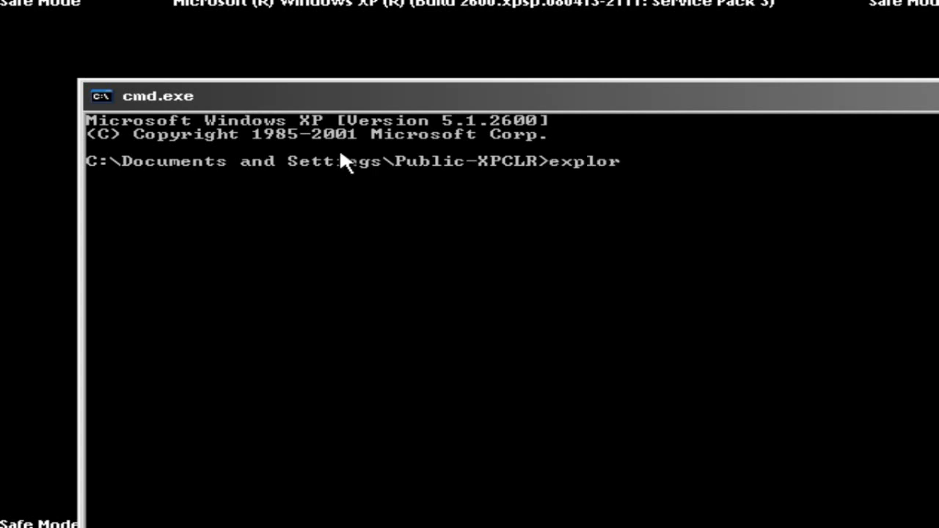
key("Return")
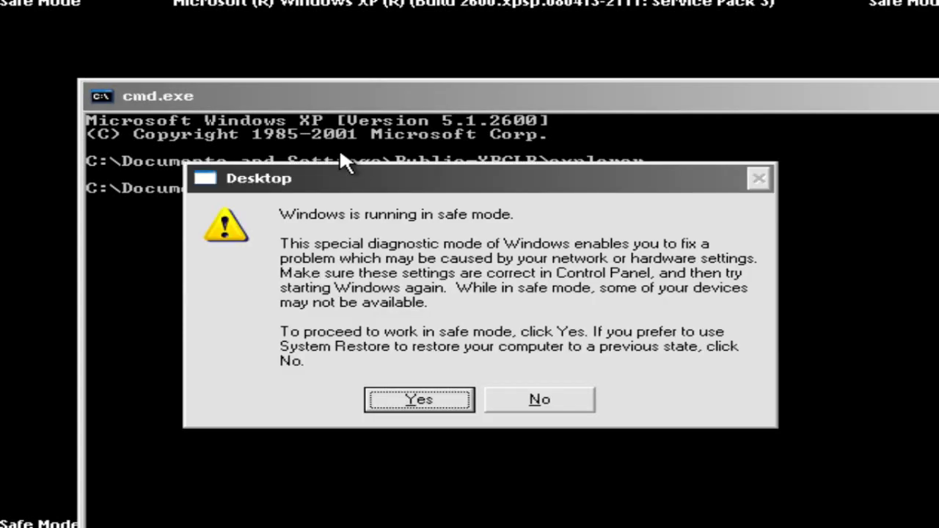
left_click(437, 406)
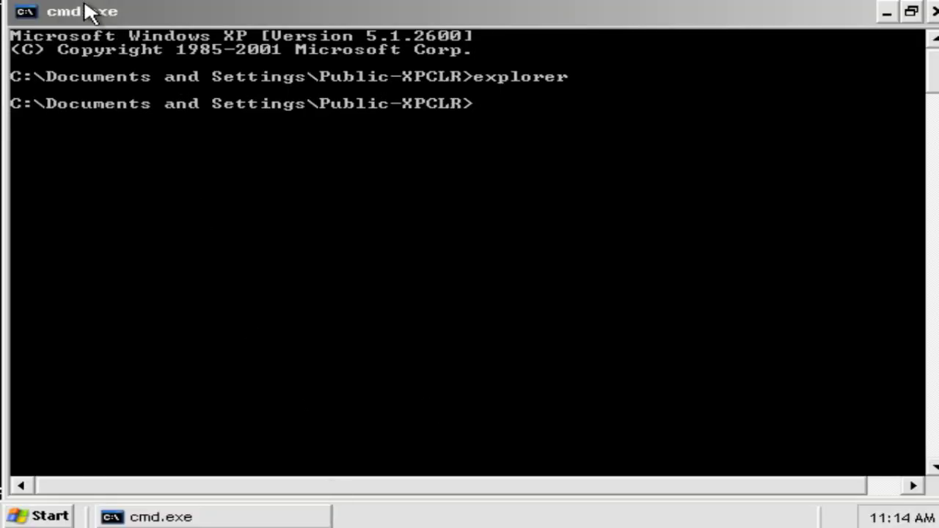
left_click_drag(84, 10, 313, 251)
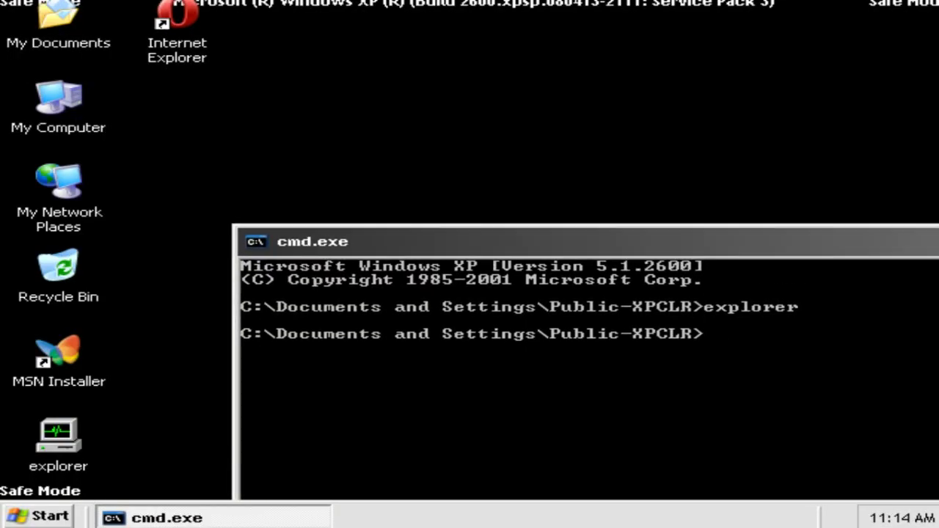
right_click(386, 73)
left_click(461, 213)
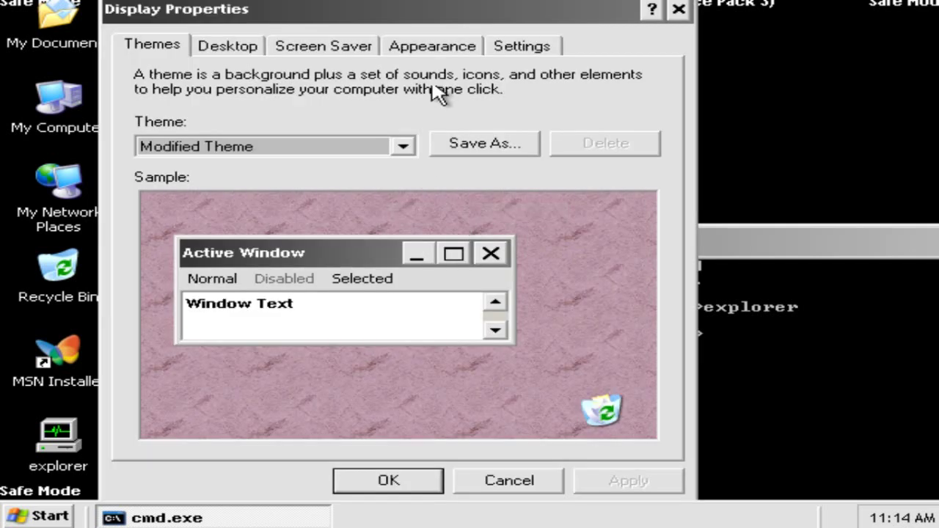
left_click(522, 47)
left_click_drag(198, 365, 285, 378)
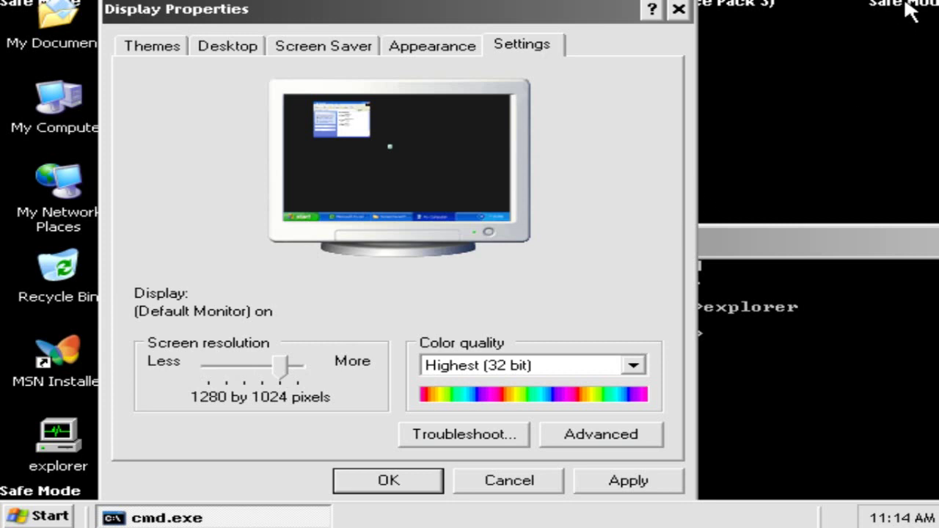
left_click(679, 8)
left_click_drag(383, 246, 76, 163)
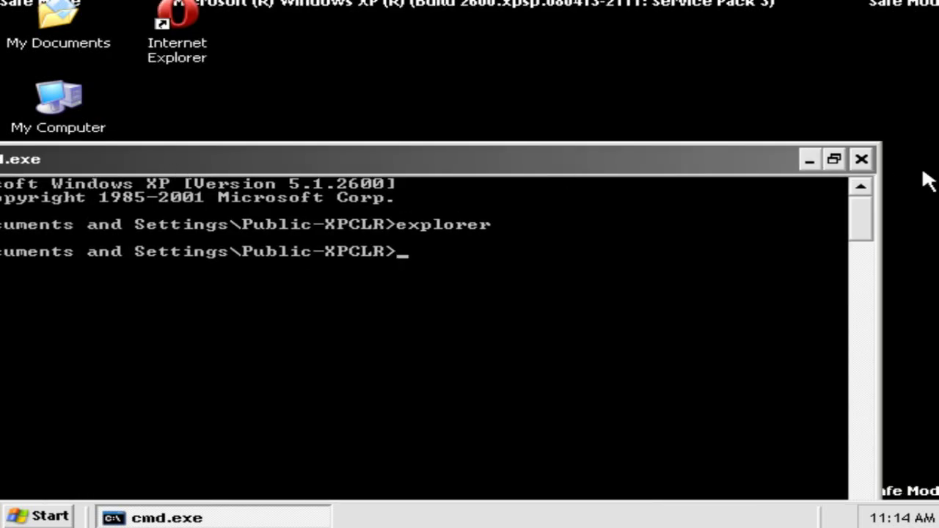
Close the command prompt and open My Computer to list Local Disk (C:) and CD Drive (D:)
left_click(860, 159)
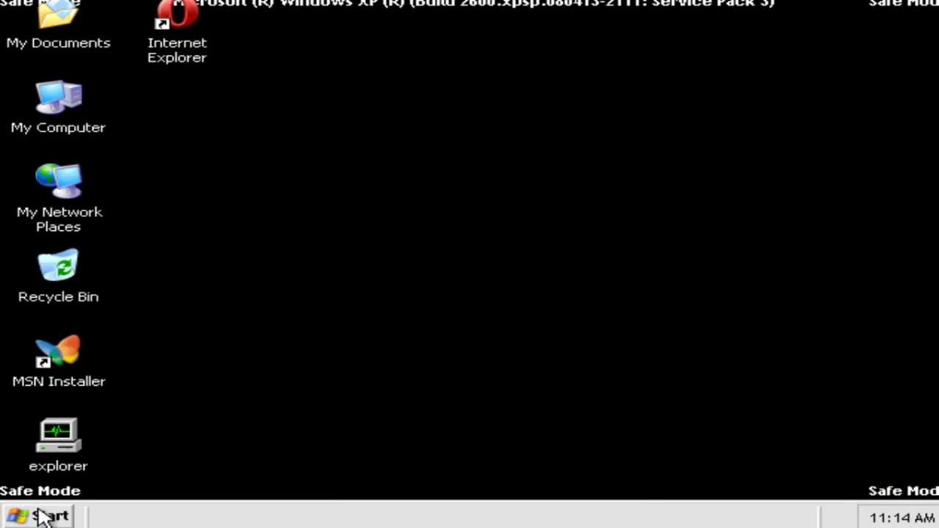
left_click(43, 517)
left_click(695, 156)
key("super+r")
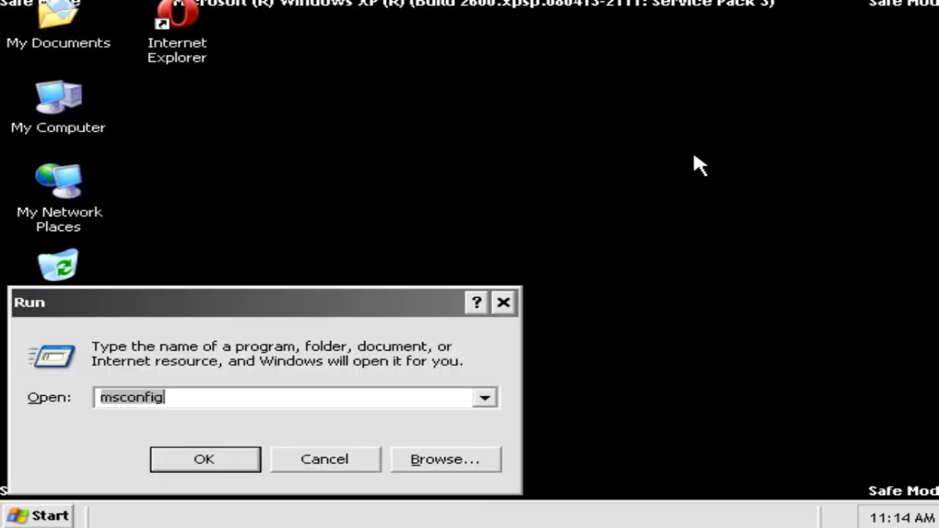
key("BackSpace")
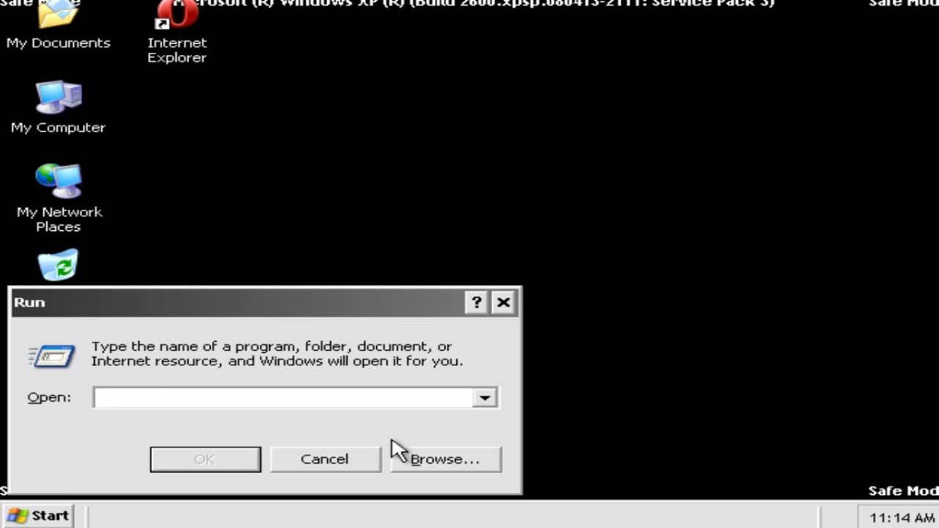
left_click(327, 462)
double_click(63, 102)
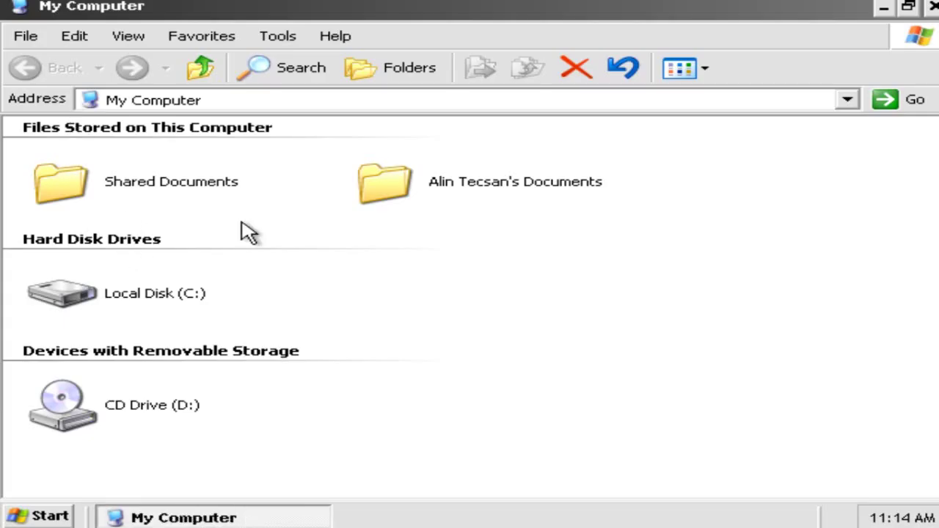
In Control Panel's Folder Options, show hidden files, known file extensions and protected operating system files
left_click(934, 6)
left_click(40, 516)
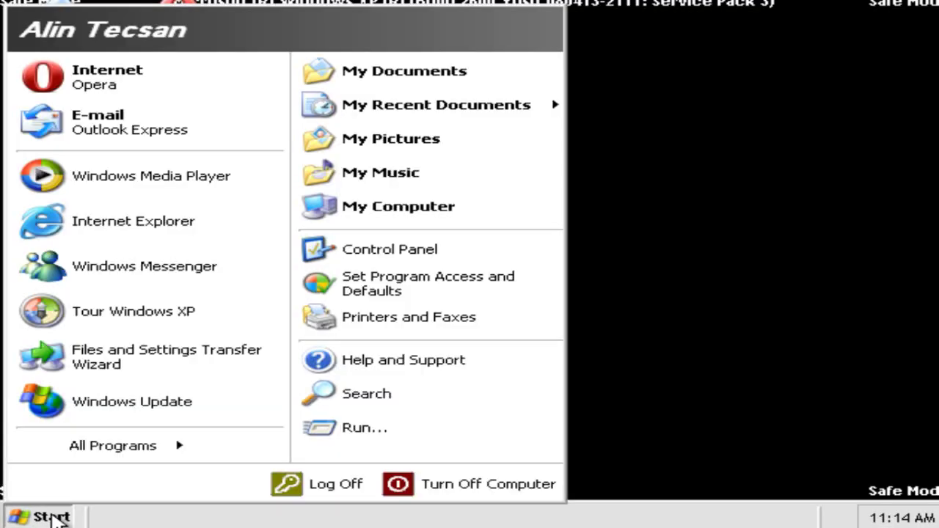
left_click(327, 249)
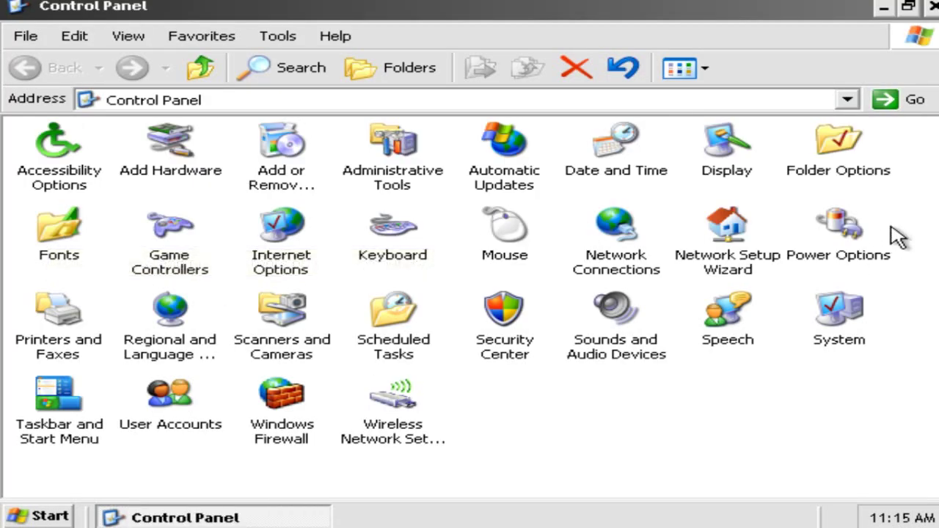
double_click(839, 167)
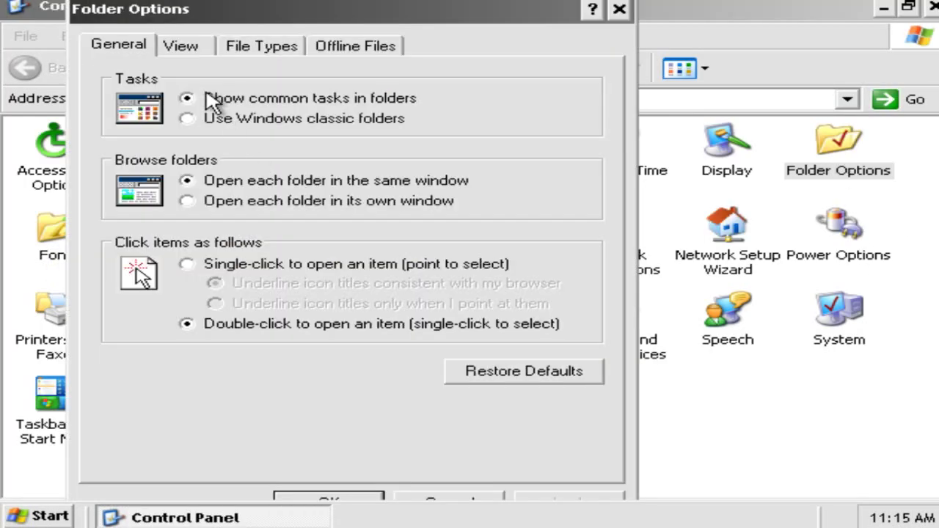
left_click(186, 65)
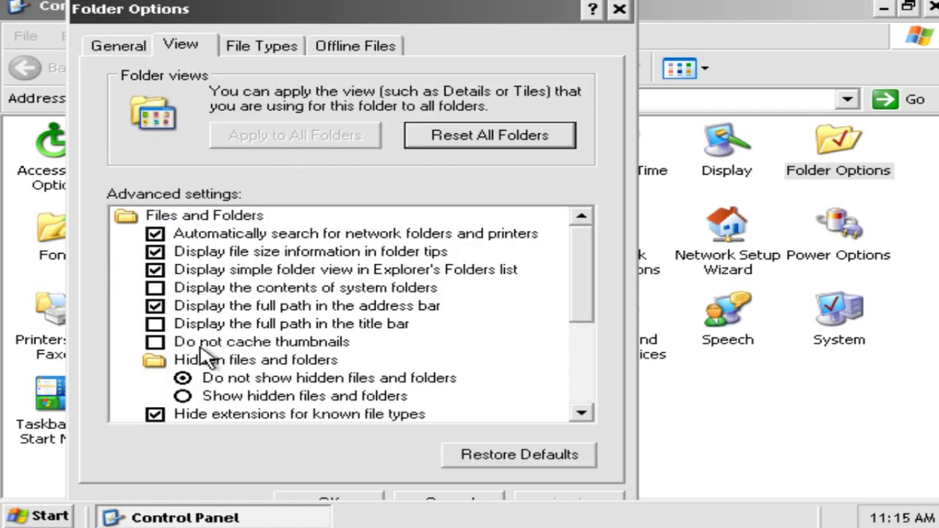
left_click(228, 396)
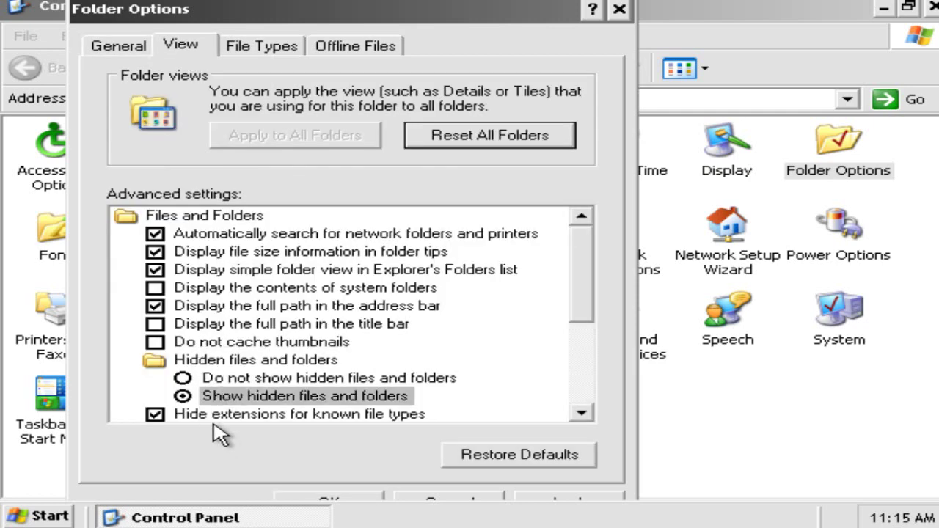
left_click(253, 415)
scroll(576, 301, "down", 1)
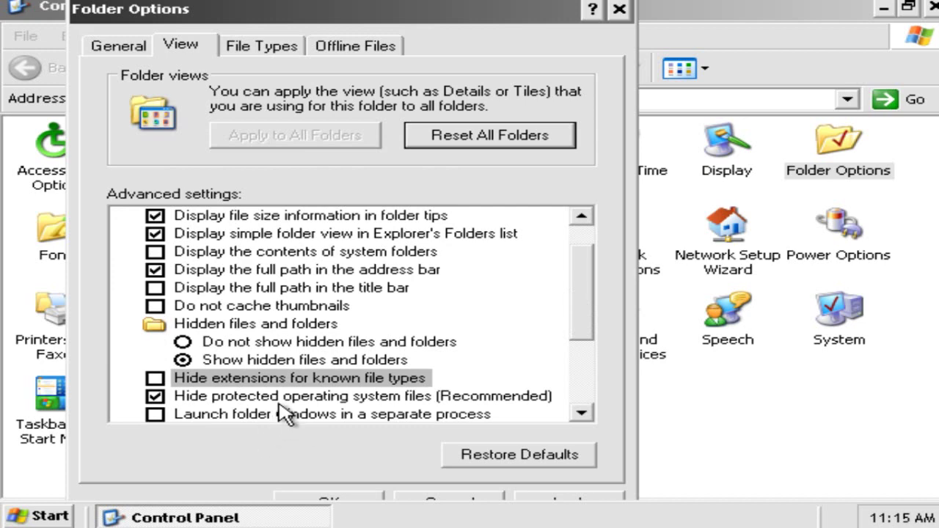
left_click(283, 398)
left_click(389, 354)
left_click(327, 503)
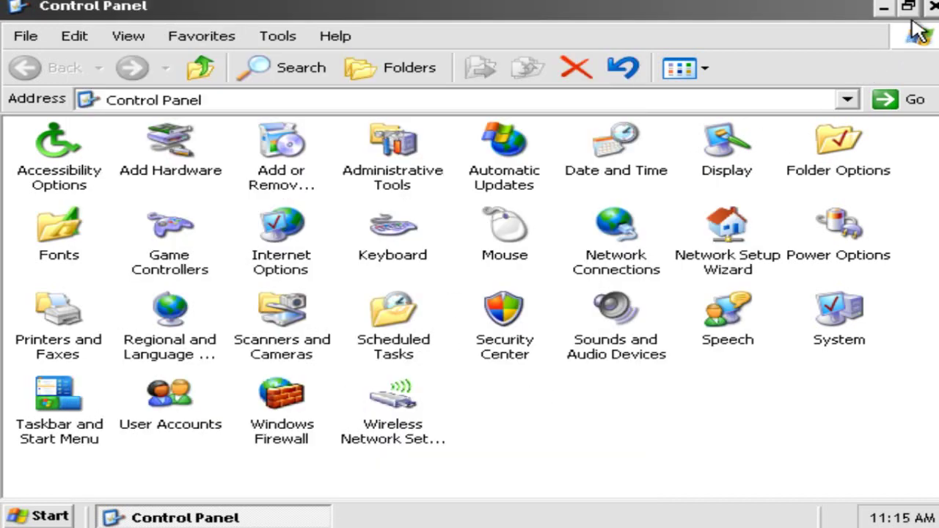
Browse from Local Disk (C:) into the user's profile Application Data folder under Documents and Settings
left_click(931, 7)
double_click(53, 110)
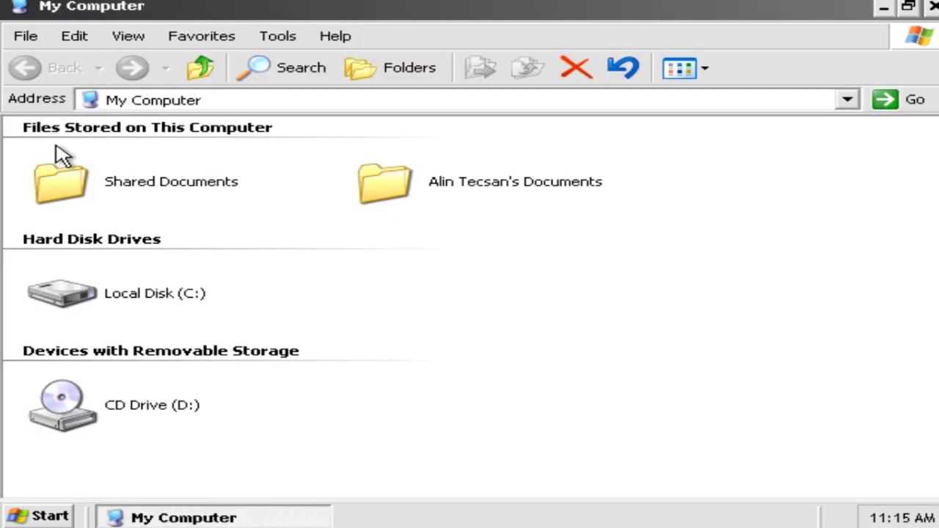
double_click(106, 305)
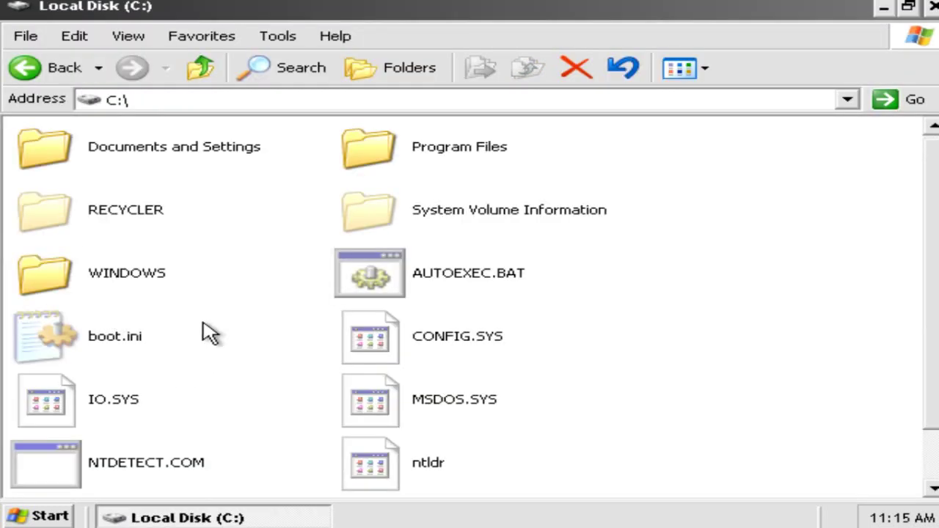
left_click(129, 277)
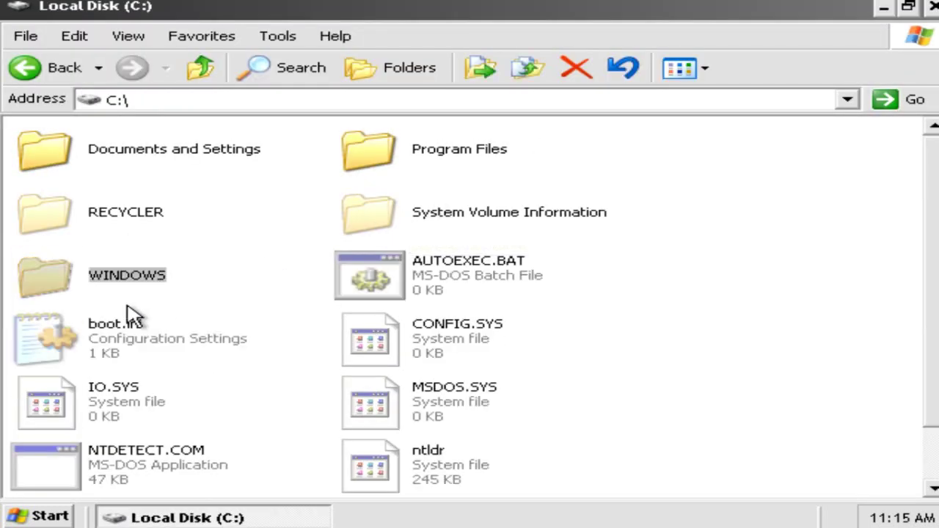
double_click(179, 168)
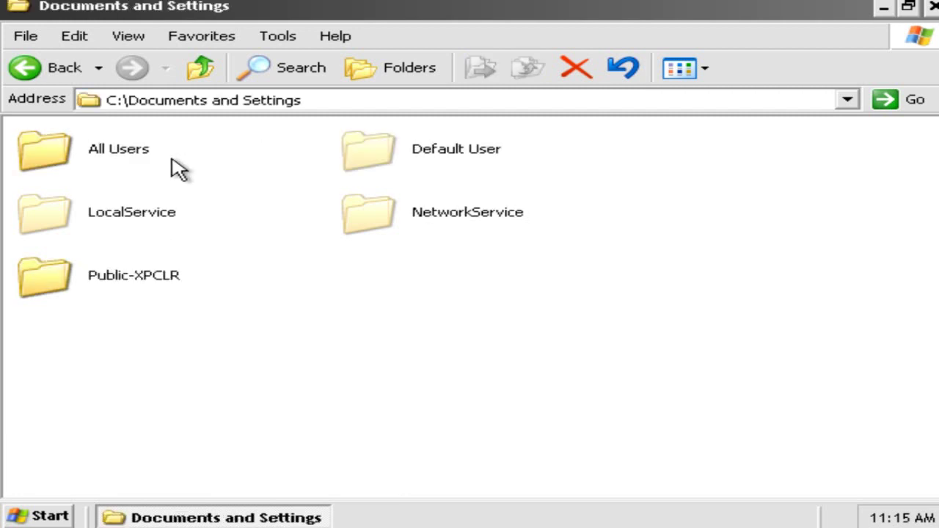
left_click(92, 283)
double_click(92, 283)
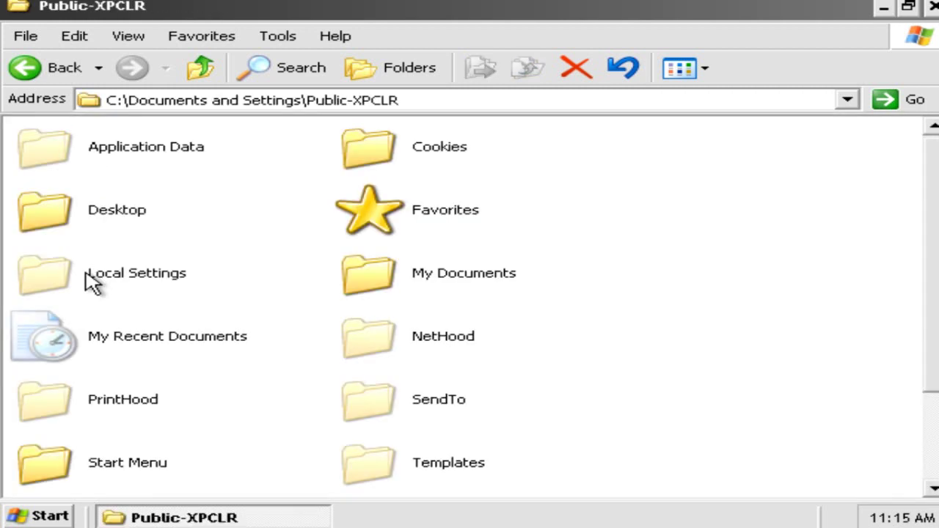
double_click(107, 154)
Inspect the profile's Local Settings\Application Data folder, including the GDIPFONTCACHEV1.DAT file
left_click(33, 70)
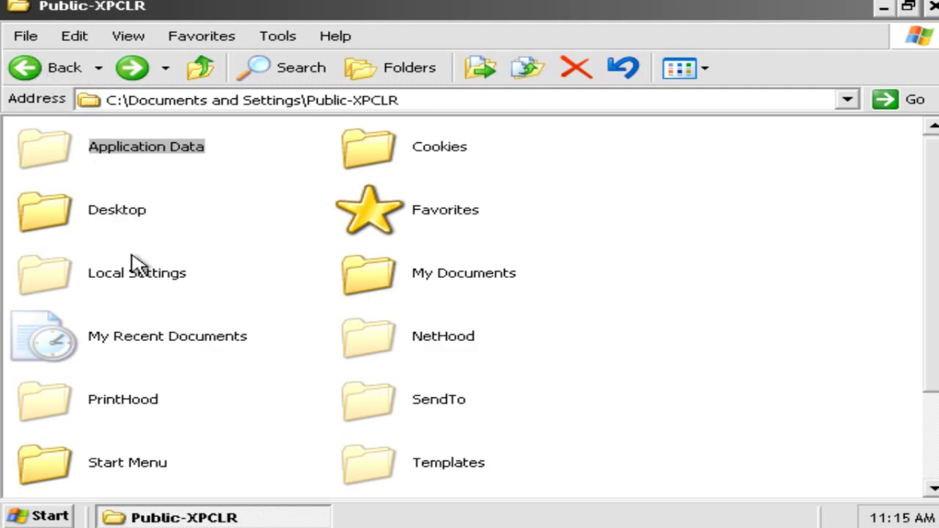
scroll(470, 375, "down", 2)
scroll(447, 369, "up", 2)
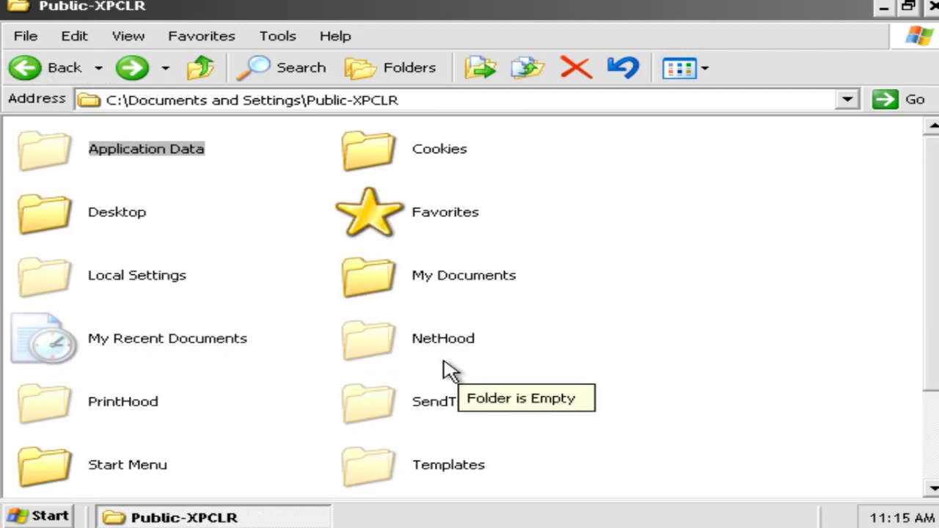
double_click(110, 273)
double_click(150, 154)
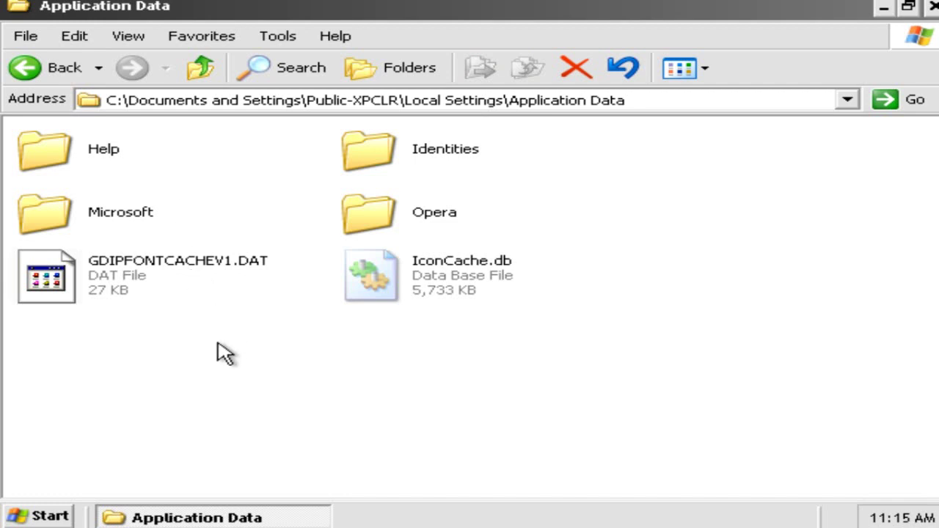
left_click(138, 298)
left_click(110, 339)
Check Documents and Settings\All Users\Application Data, return to All Users, and close Explorer
left_click(63, 79)
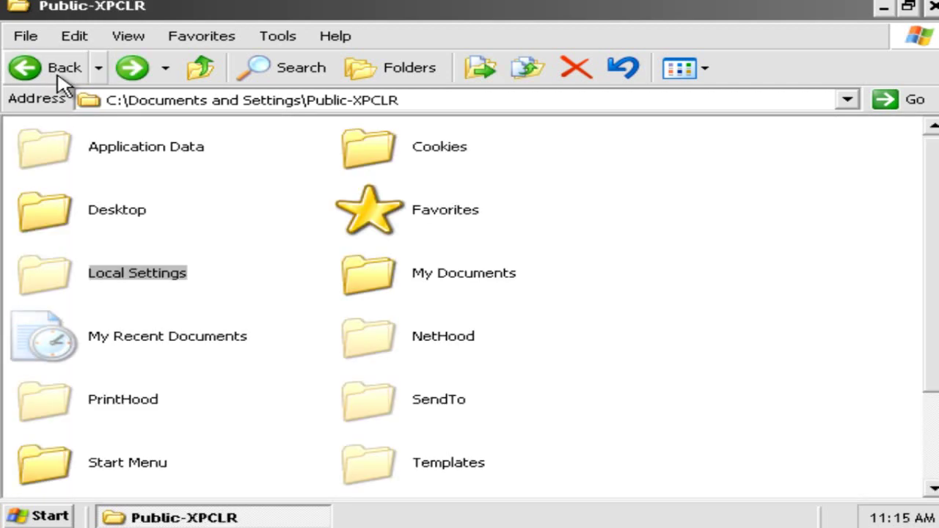
left_click(60, 78)
left_click(60, 78)
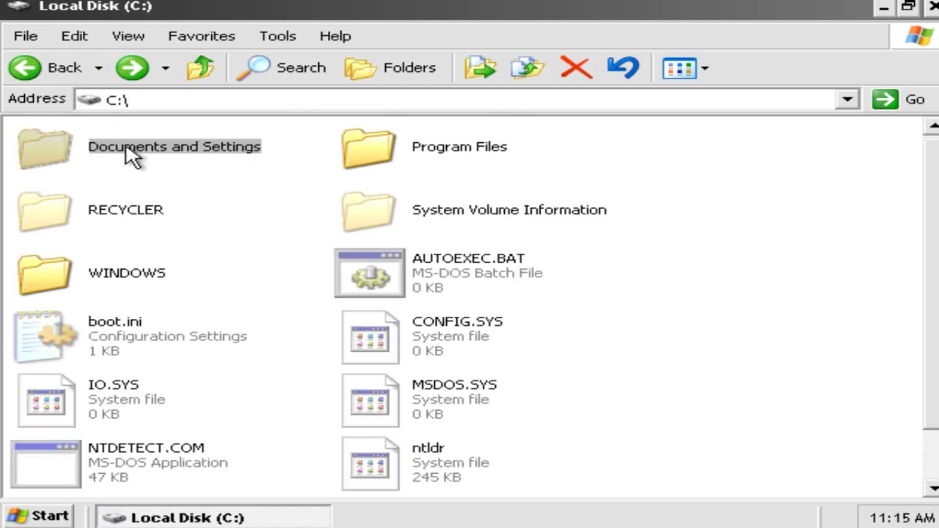
double_click(129, 153)
double_click(133, 156)
double_click(132, 156)
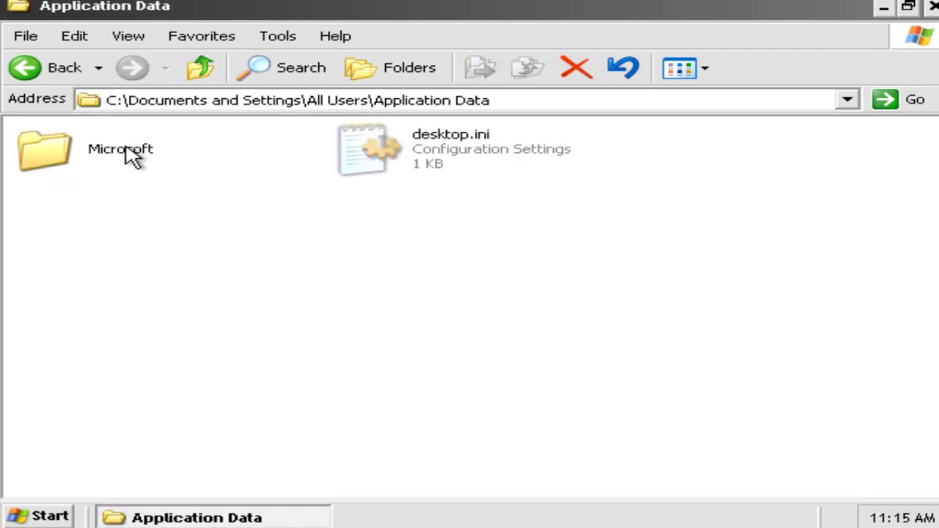
left_click(45, 82)
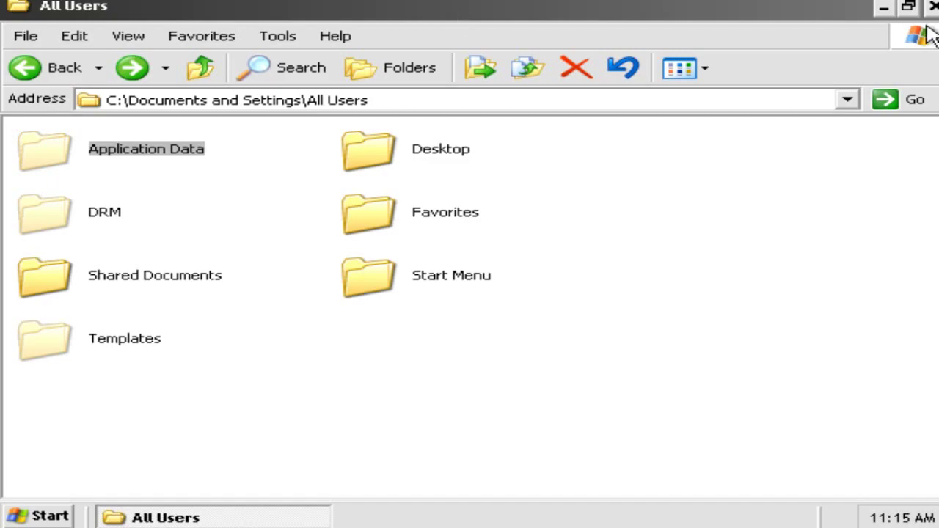
left_click(932, 6)
Open the %appdata% and %temp% folders via Run, then close the Temp window
key("super+r")
type("%")
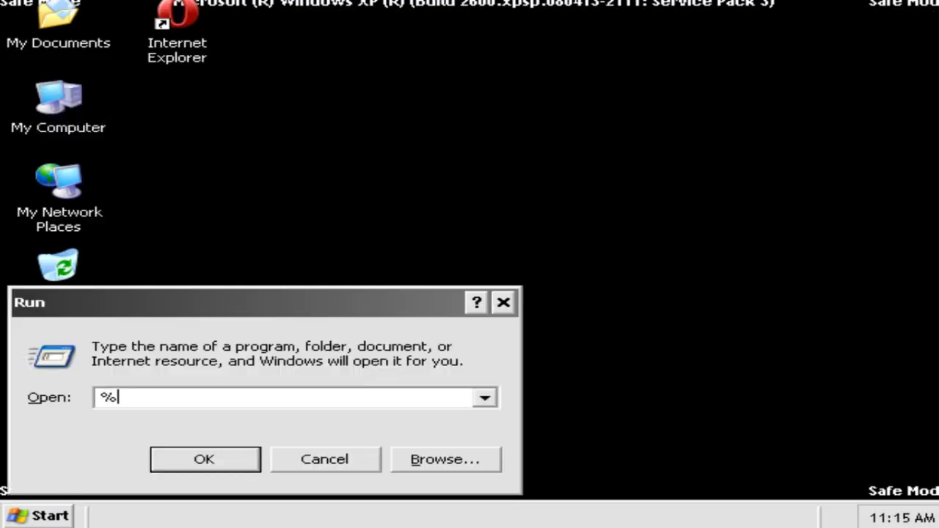
type("appdata")
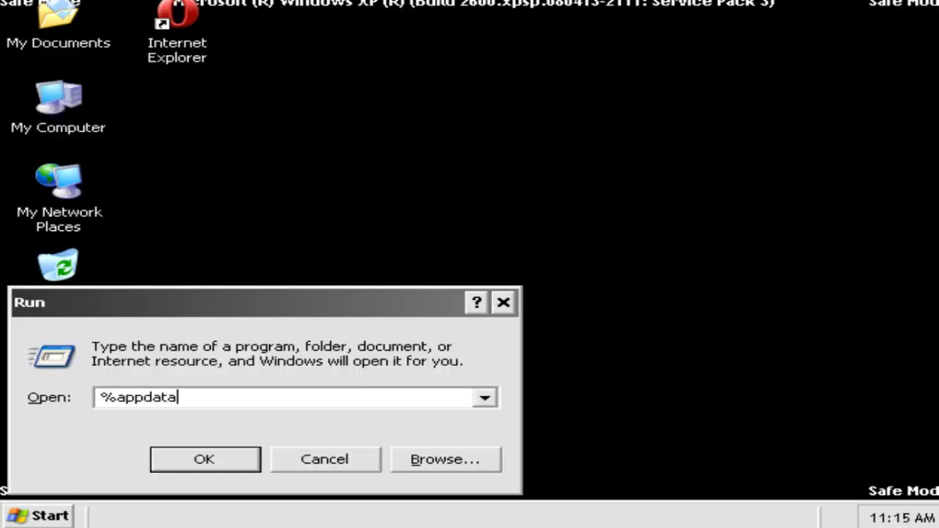
type("%")
key("Return")
key("super+r")
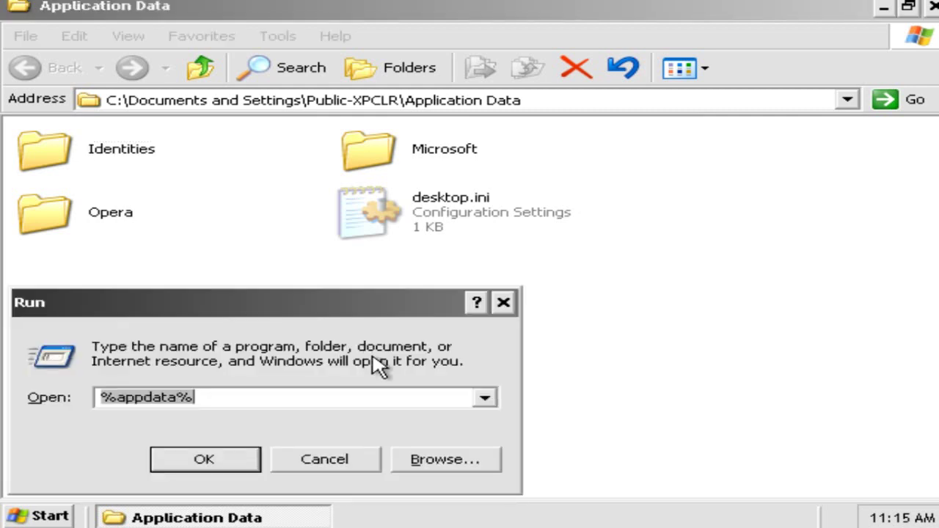
type("%temp%")
key("Return")
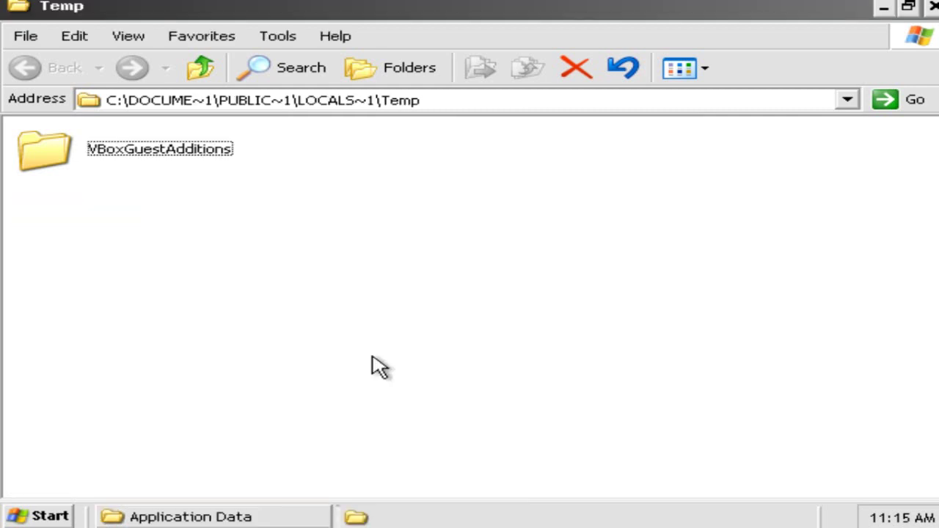
left_click(934, 9)
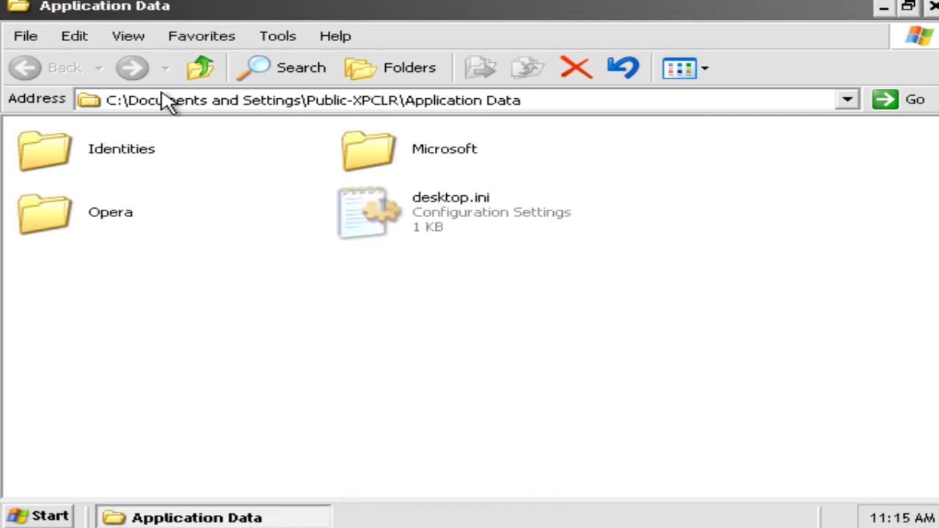
Inspect the profile's Local Settings\Application Data folder, then move up to Documents and Settings
left_click(199, 68)
scroll(226, 245, "down", 2)
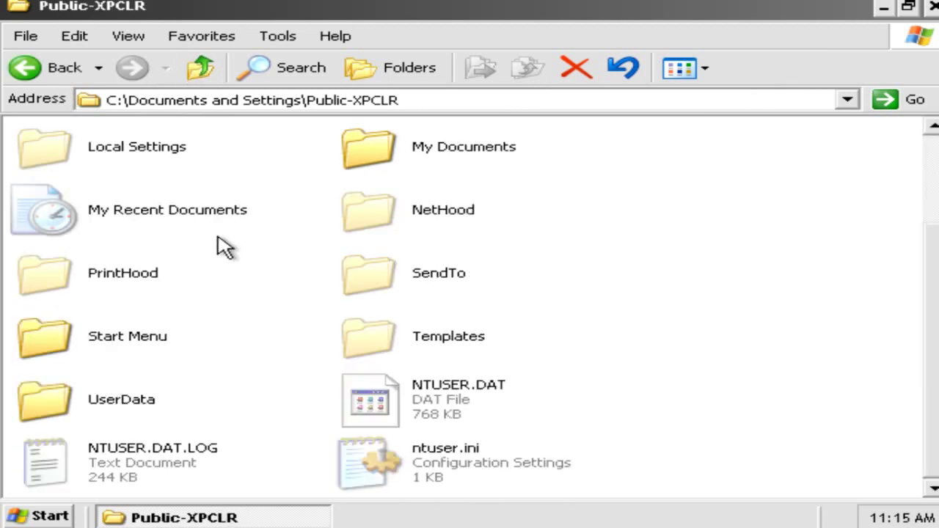
scroll(225, 246, "up", 2)
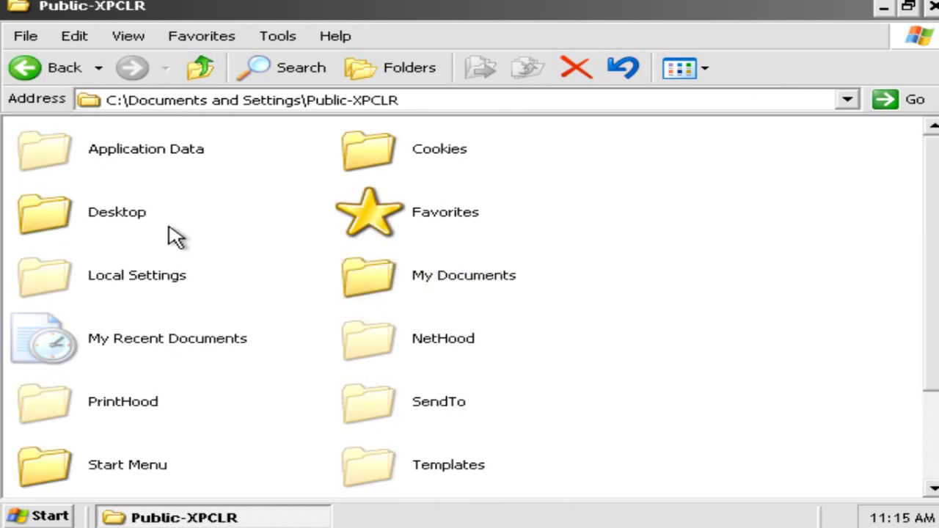
double_click(146, 266)
left_click(192, 154)
double_click(189, 155)
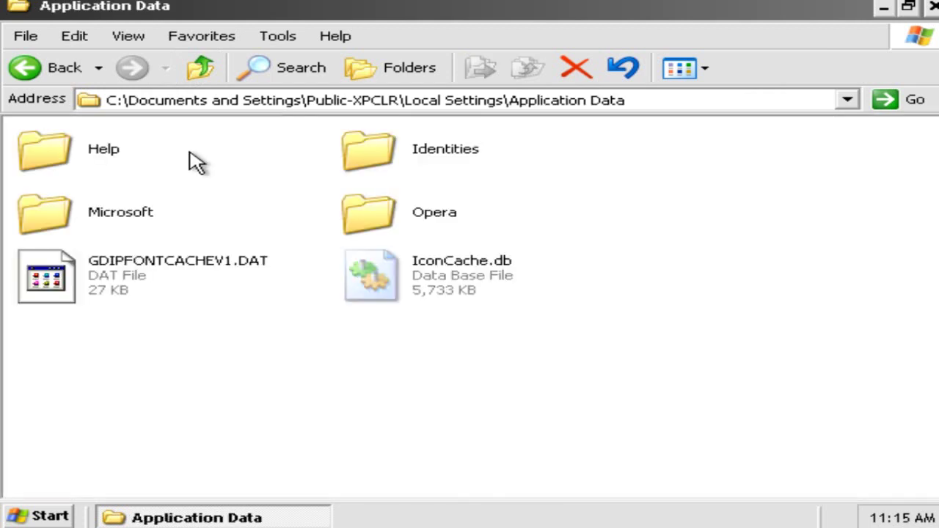
left_click(200, 69)
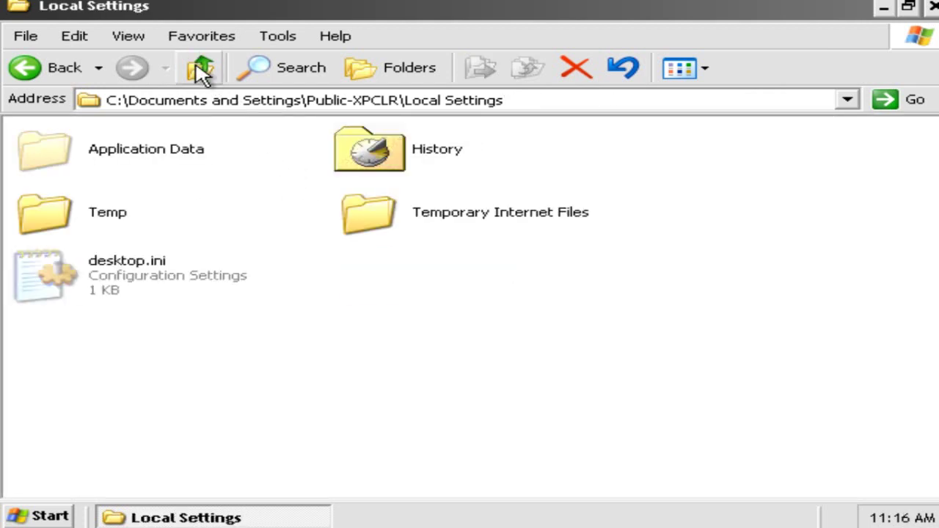
left_click(200, 68)
left_click(200, 68)
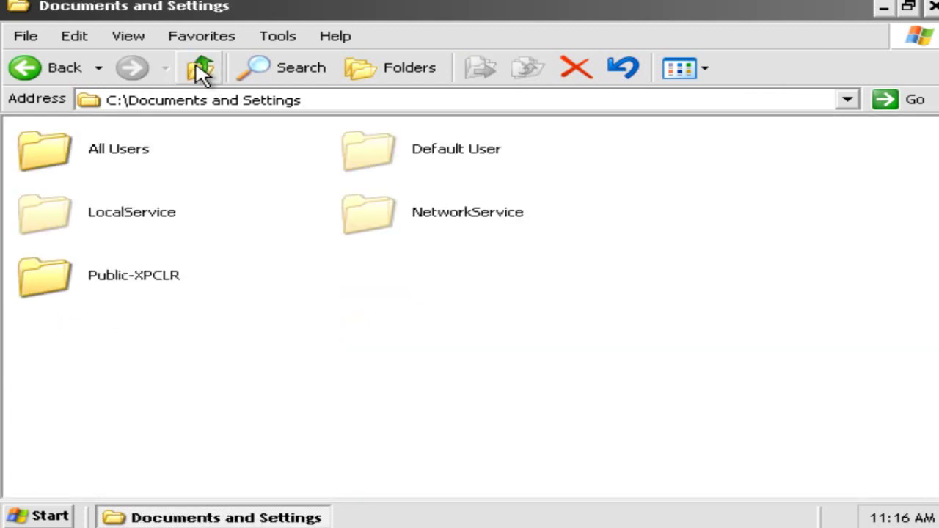
Check the Application Data folders of the NetworkService, Default User and LocalService profiles
double_click(398, 212)
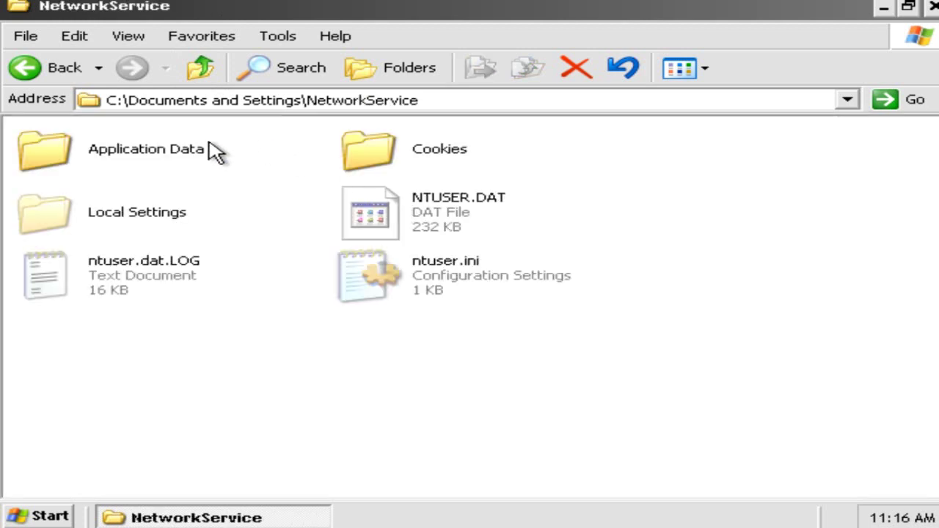
double_click(176, 151)
left_click(187, 66)
left_click(187, 66)
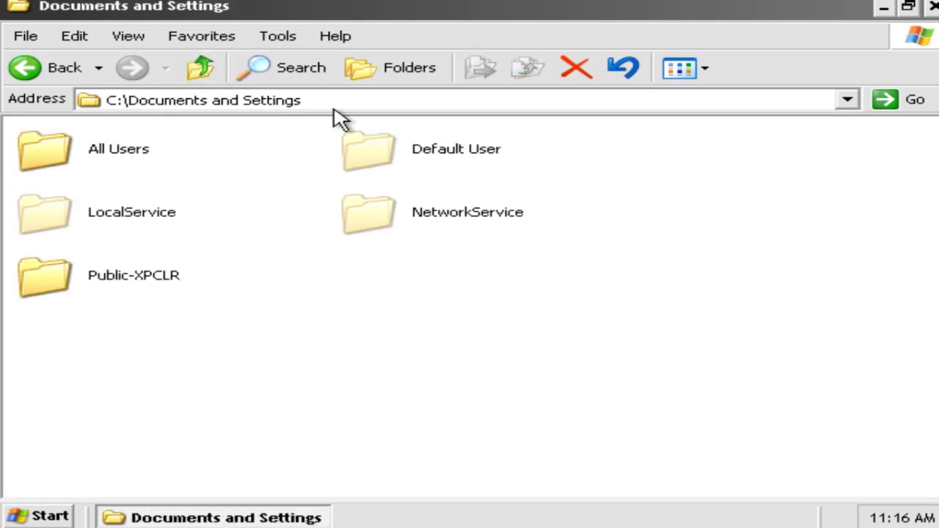
double_click(522, 187)
scroll(205, 231, "down", 1)
scroll(205, 231, "up", 1)
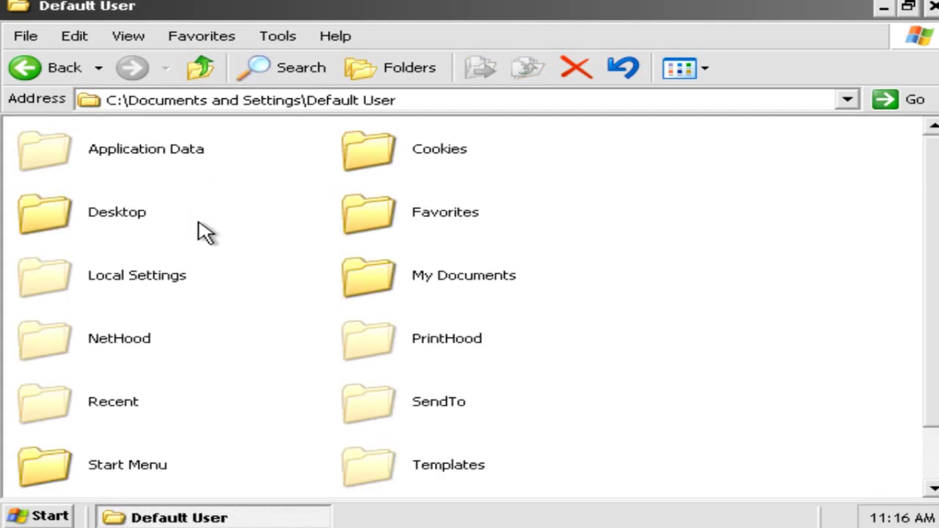
double_click(168, 174)
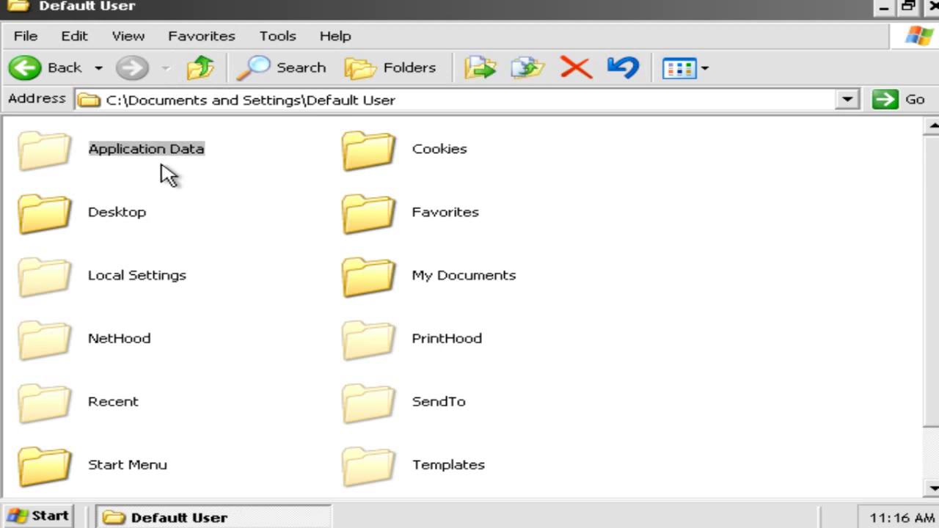
left_click(214, 68)
left_click(214, 68)
double_click(136, 214)
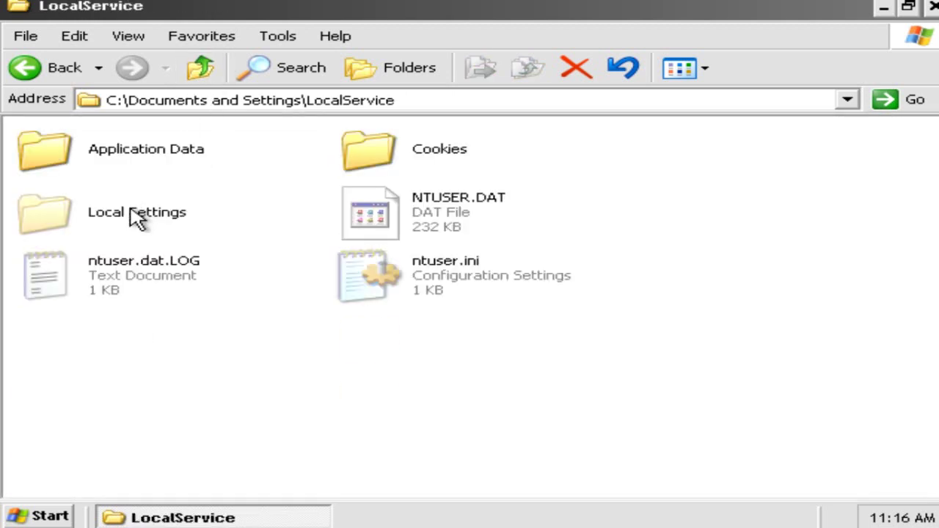
left_click(204, 66)
Open the user's own profile and review its Application Data folder
left_click(137, 266)
double_click(136, 266)
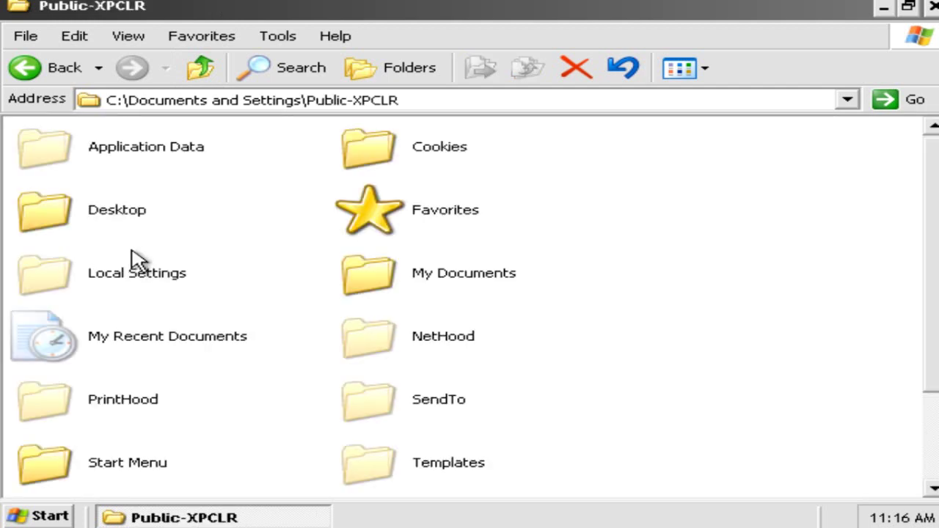
scroll(147, 271, "down", 2)
scroll(157, 283, "up", 2)
double_click(139, 169)
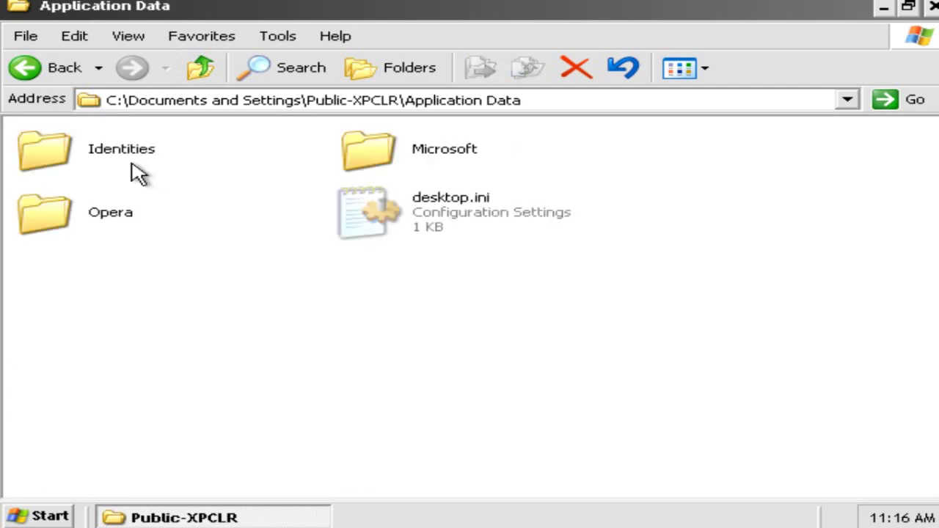
Look through the root of drive C and the C:\WINDOWS folder
left_click(210, 71)
left_click(210, 71)
left_click(210, 71)
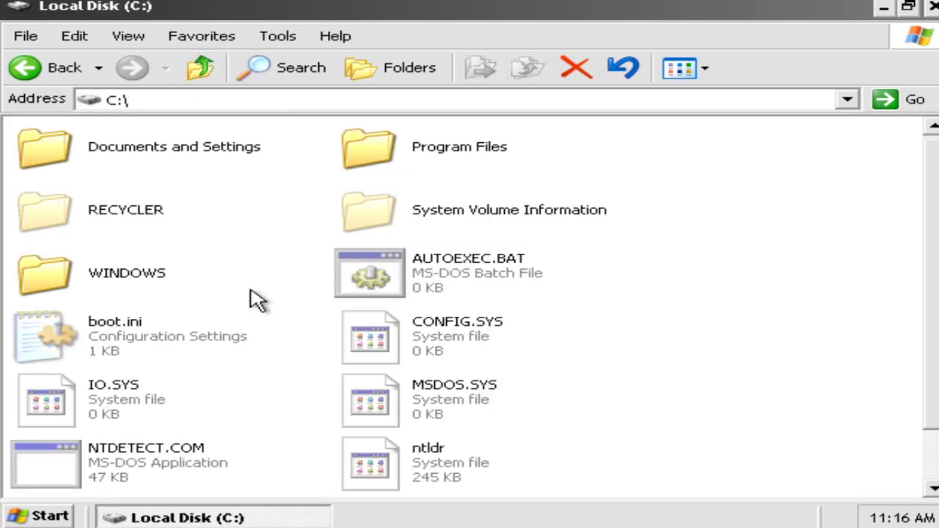
scroll(256, 327, "down", 1)
scroll(257, 328, "up", 1)
scroll(254, 330, "down", 1)
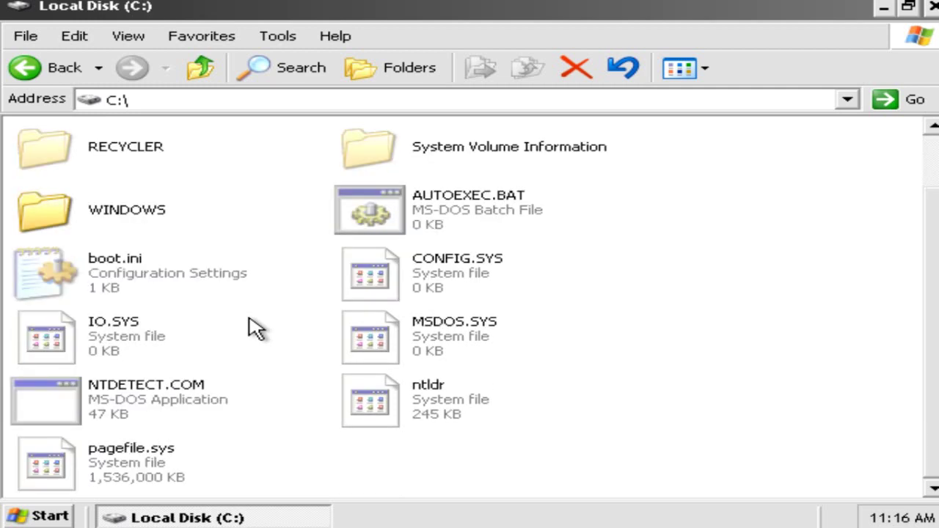
scroll(257, 329, "up", 1)
double_click(73, 292)
scroll(74, 292, "down", 3)
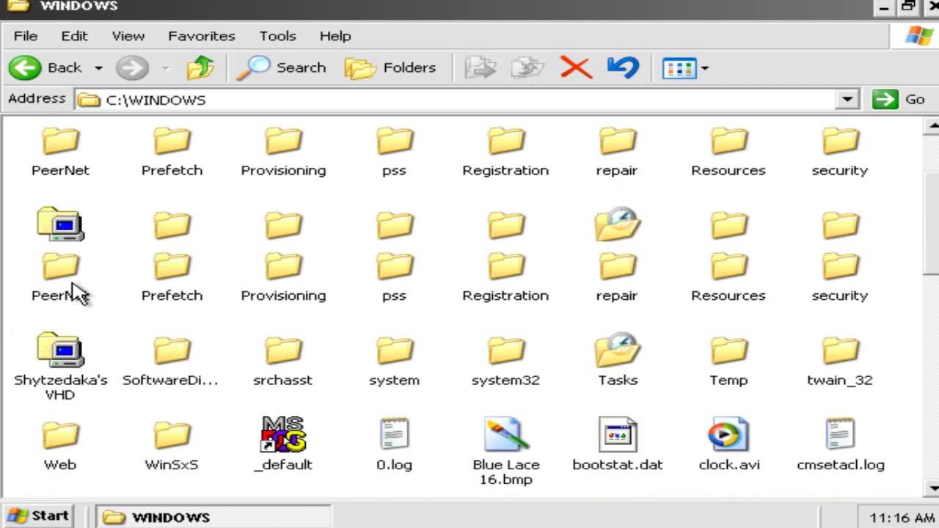
scroll(59, 262, "up", 3)
Open All Users\Application Data\Microsoft, then close the Explorer window
left_click(201, 69)
double_click(134, 146)
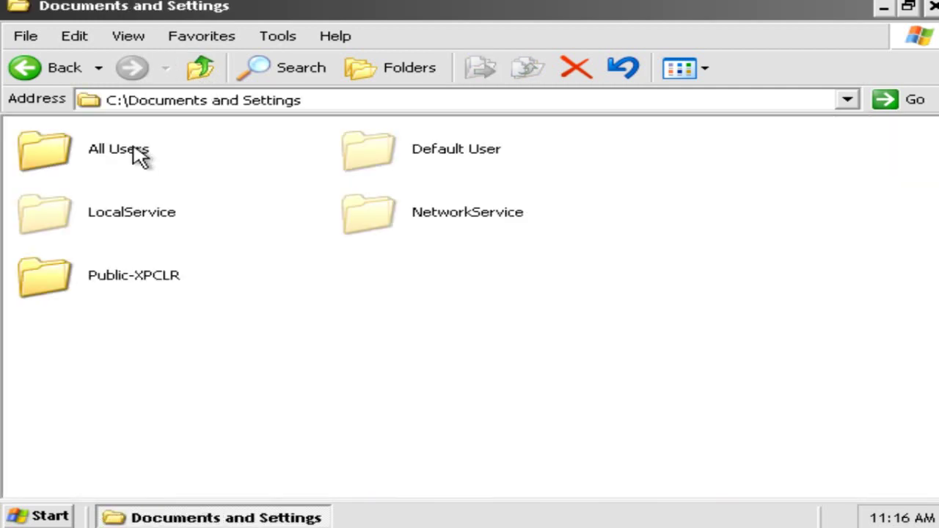
double_click(115, 160)
double_click(115, 167)
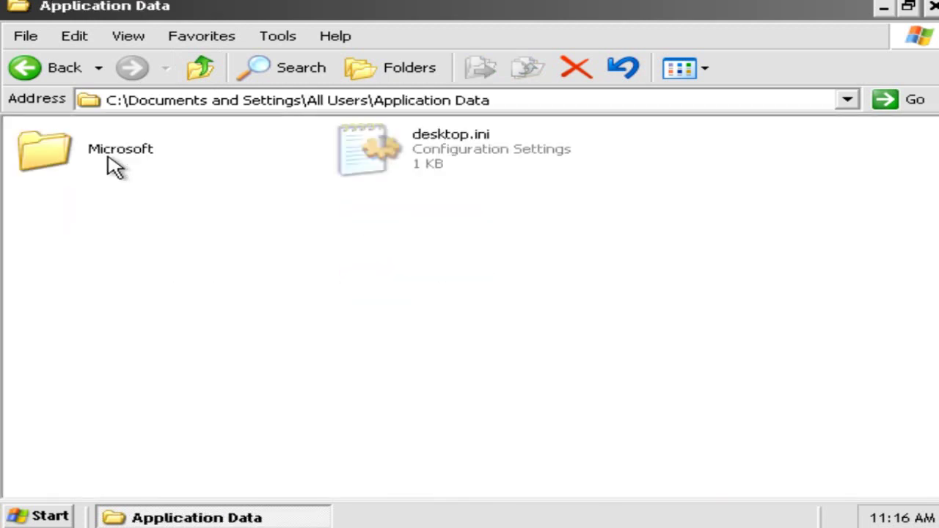
double_click(110, 165)
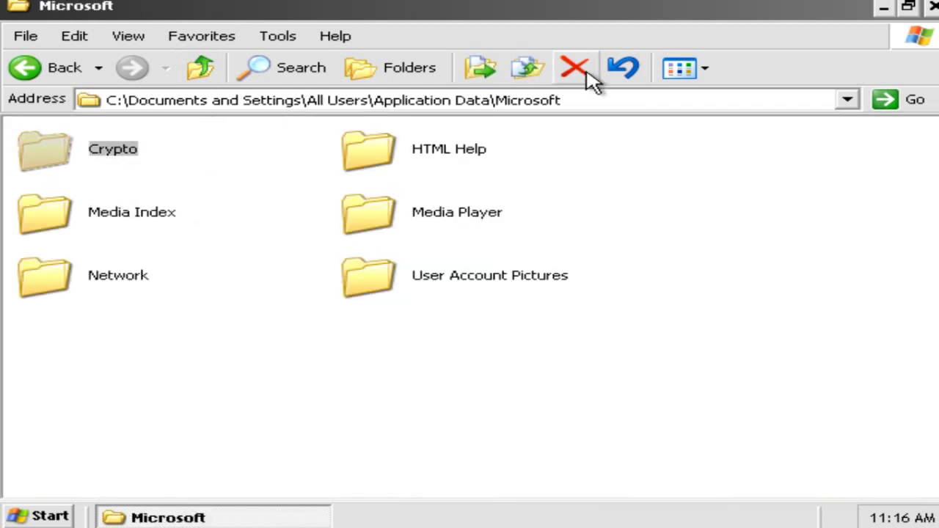
left_click(932, 6)
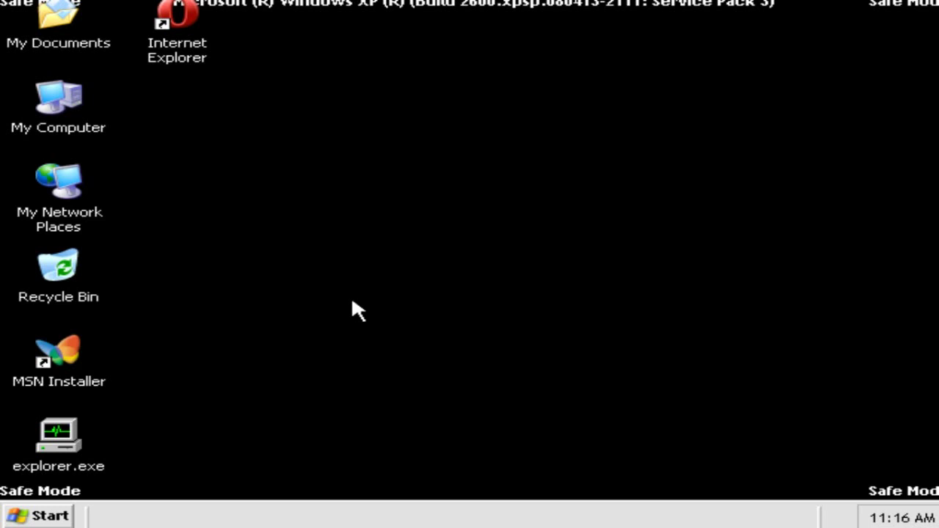
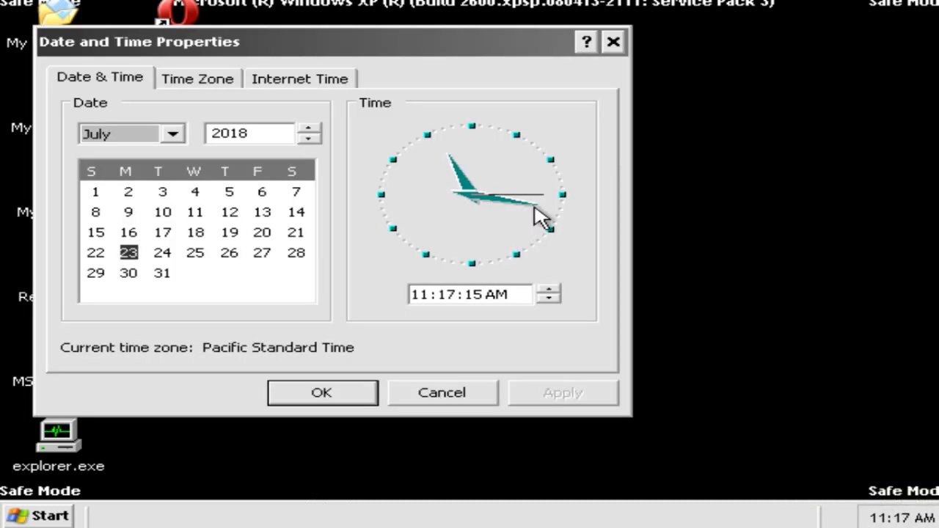
Review the Time Zone and Internet Time tabs, then close Date and Time Properties
left_click(229, 79)
left_click(307, 79)
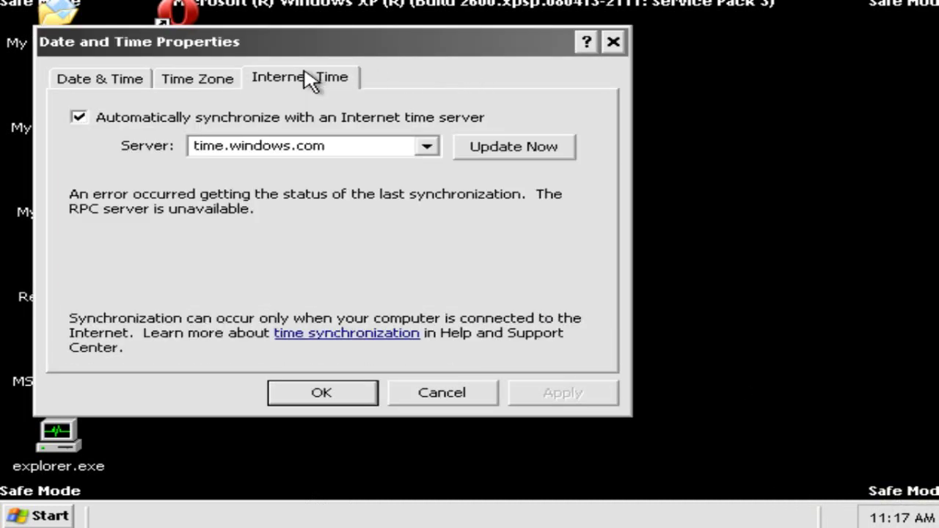
left_click(229, 80)
left_click(615, 42)
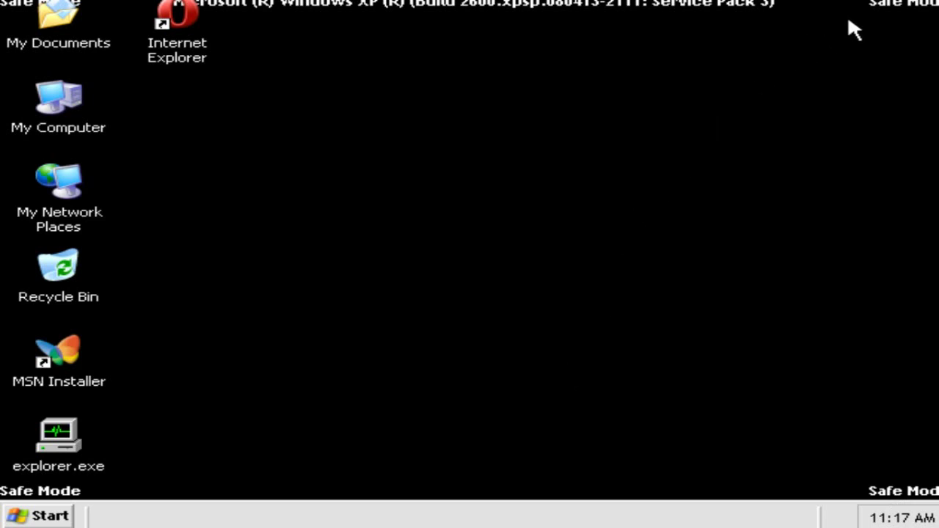
Run %userprofile% from the Start menu's Run box to open the Public-XPCLR profile folder
left_click(45, 516)
left_click(412, 433)
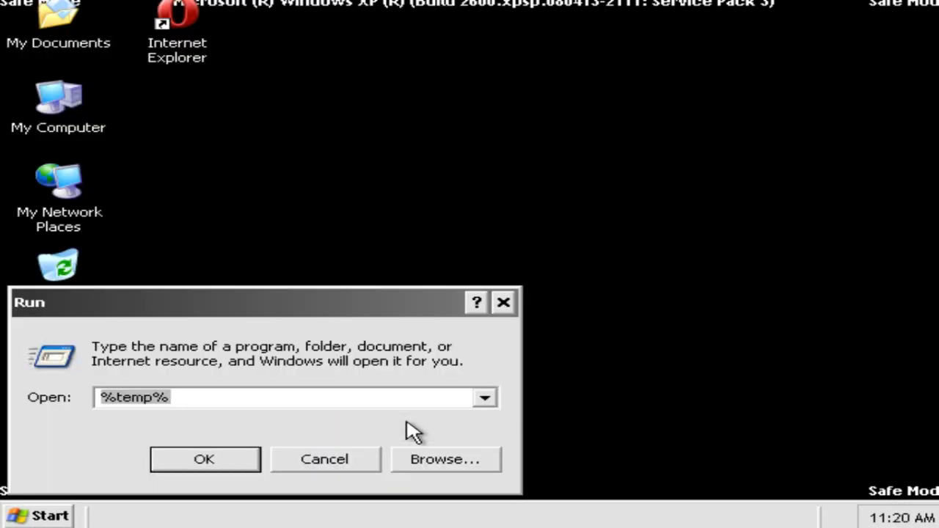
type("%userprofile")
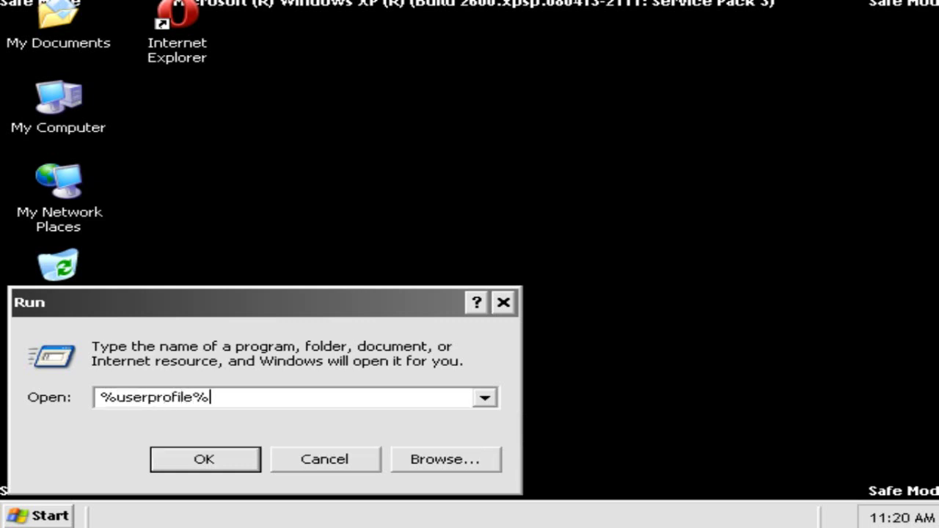
key("Return")
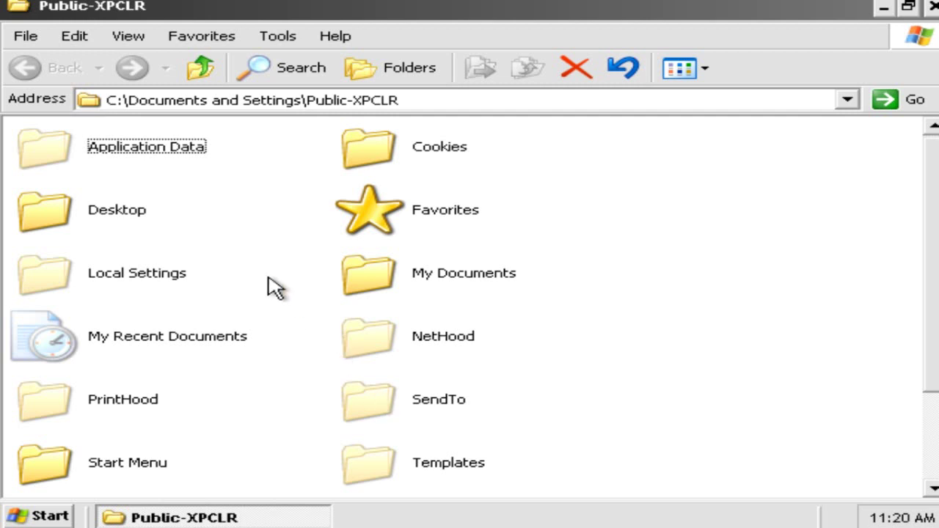
Open Application Data and clear its Hidden attribute in the folder's Properties
double_click(79, 152)
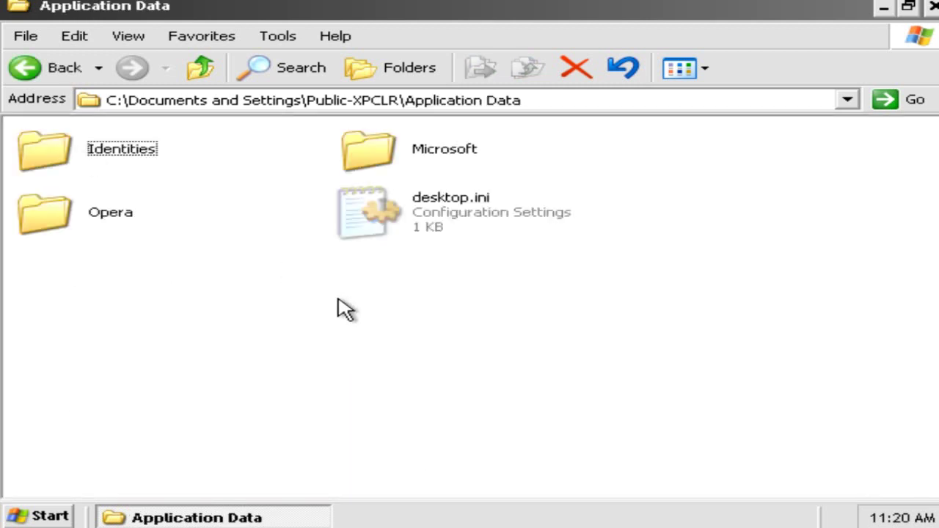
right_click(231, 267)
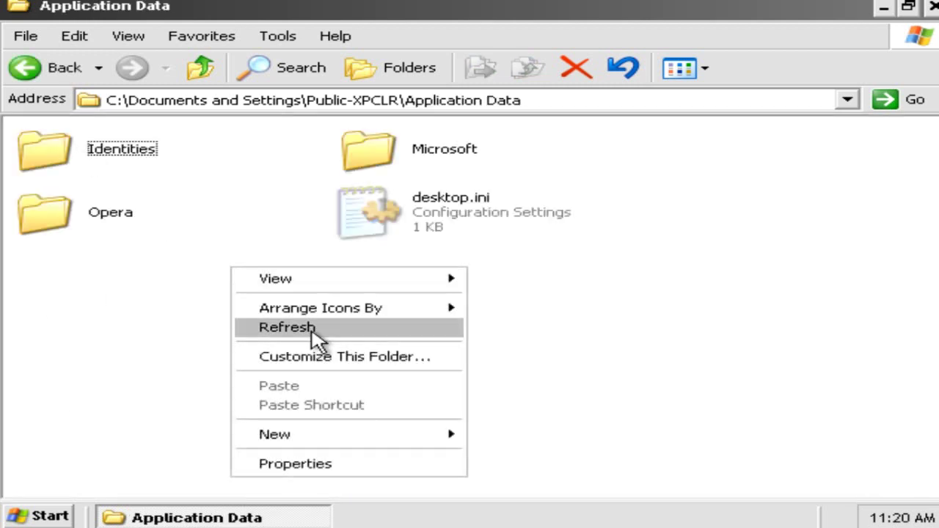
left_click(297, 465)
left_click(207, 375)
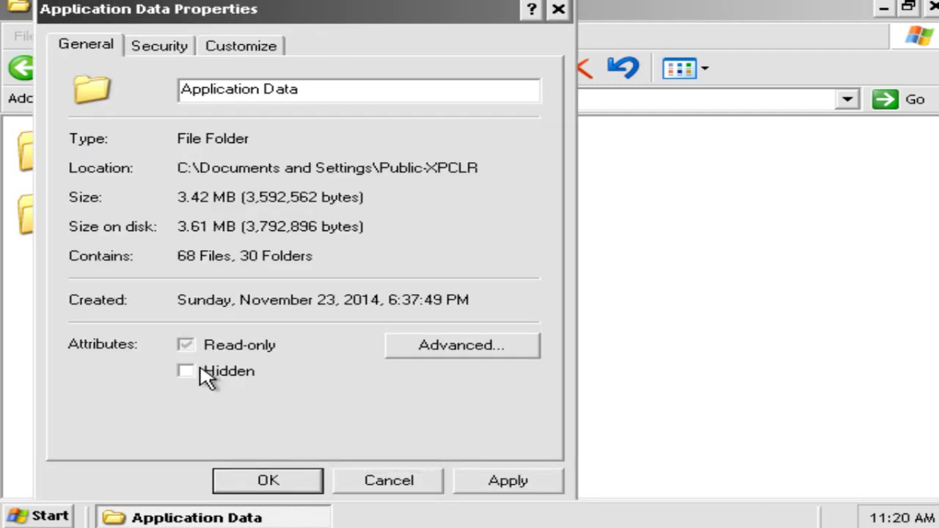
left_click(492, 486)
left_click(432, 293)
left_click(292, 479)
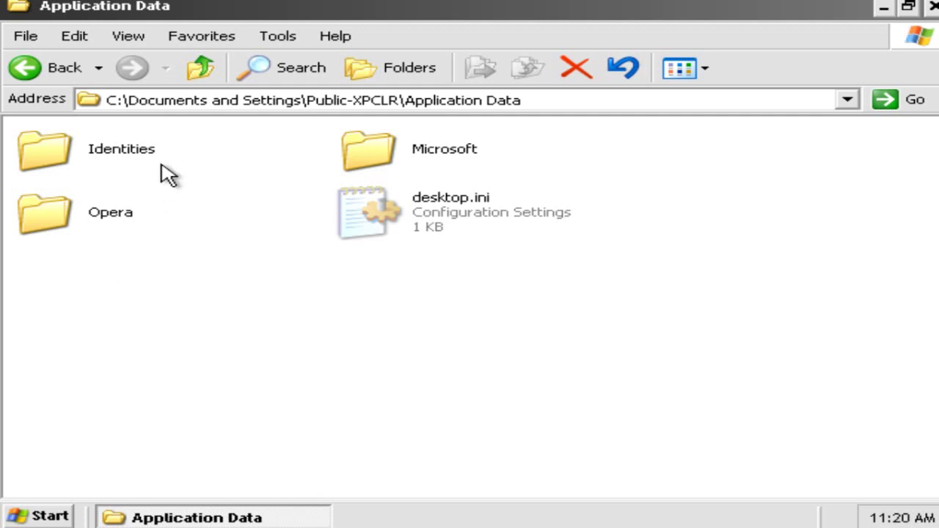
Try deleting Application Data from the profile folder, dismiss the error, then reopen and minimize it
left_click(200, 72)
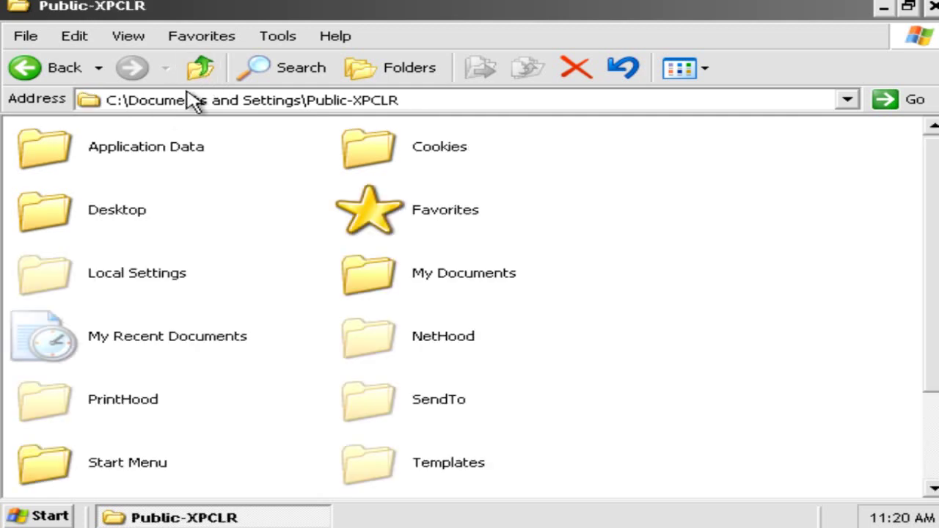
left_click(168, 147)
key("Delete")
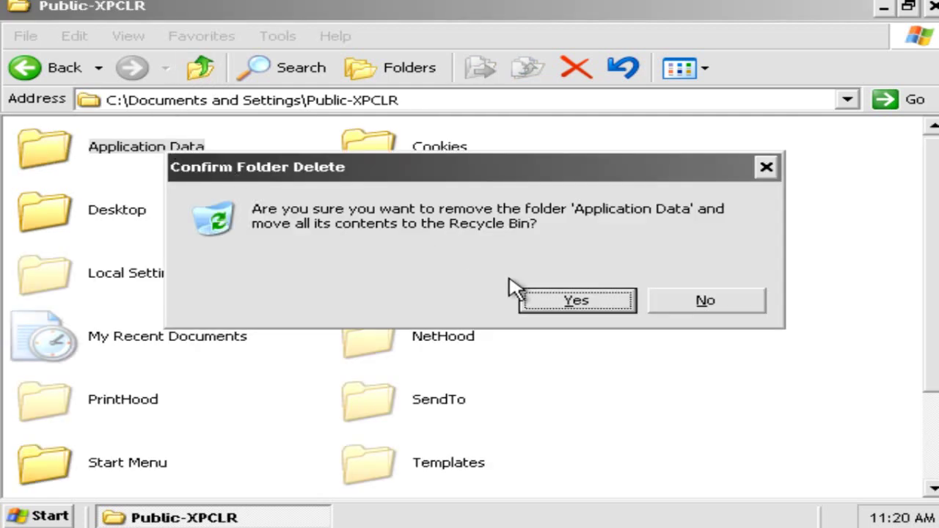
left_click(547, 301)
left_click(530, 320)
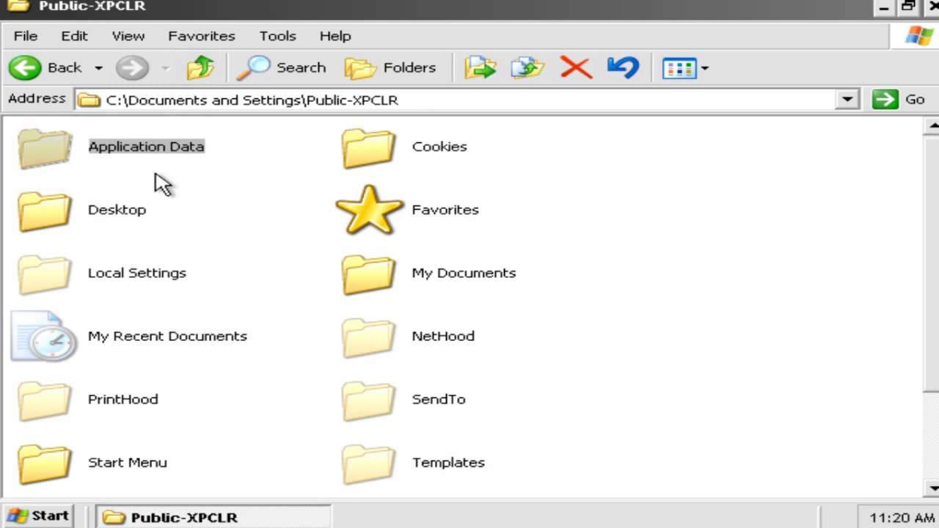
double_click(141, 152)
left_click(187, 518)
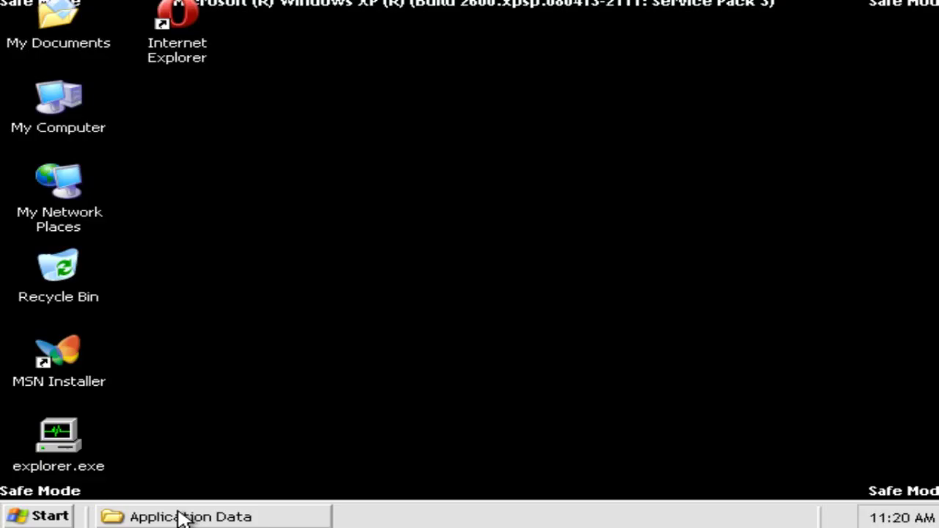
Inspect Folder Options' hidden-files view settings in Control Panel, then bring Application Data back
left_click(26, 516)
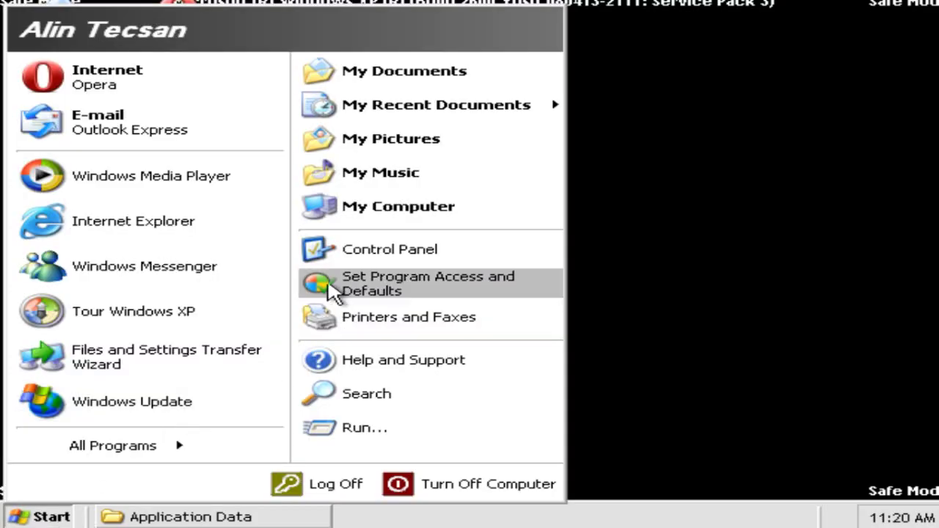
left_click(319, 251)
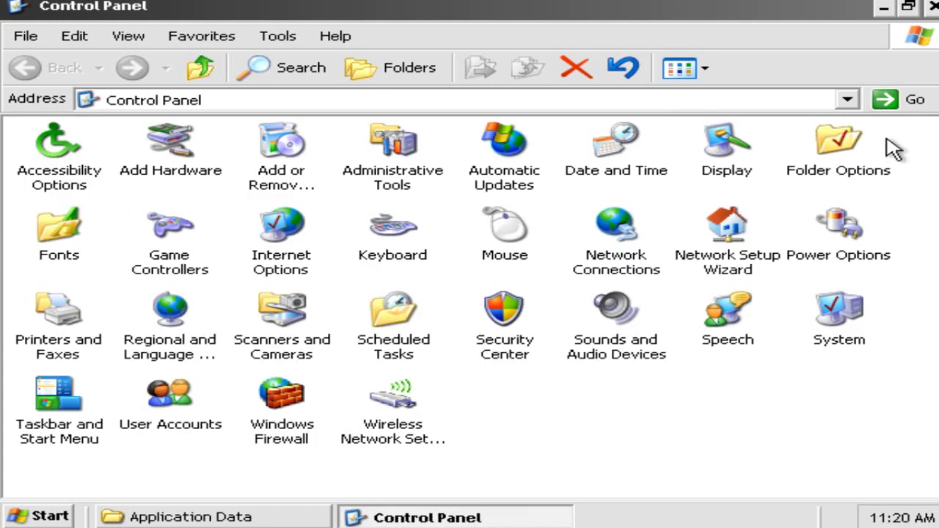
double_click(806, 163)
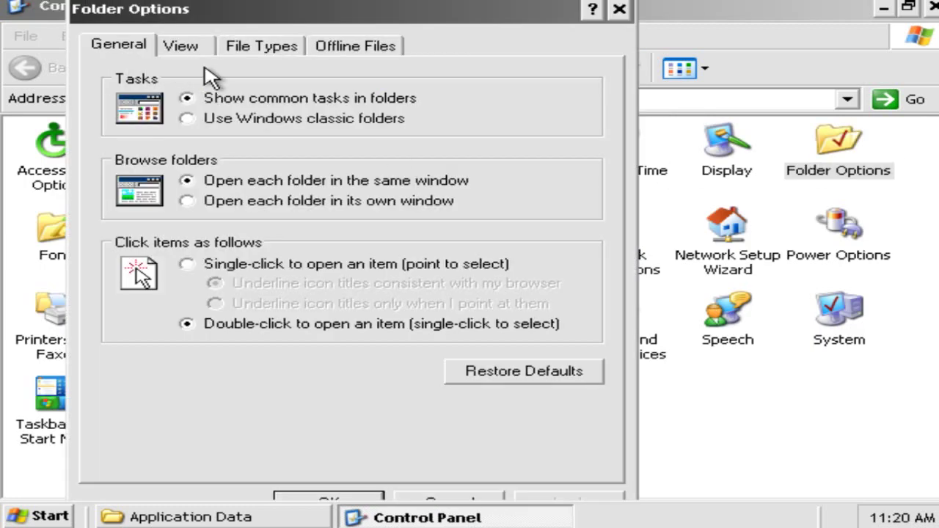
left_click(184, 46)
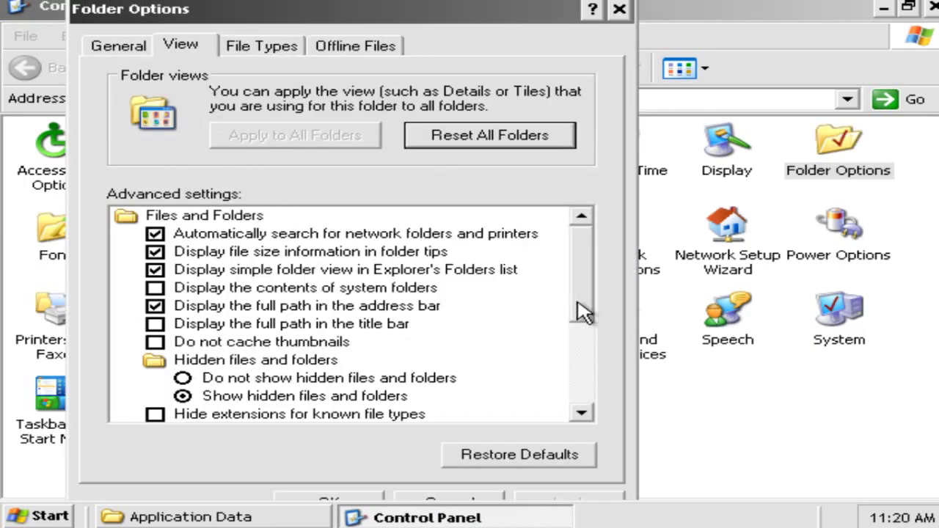
left_click_drag(585, 312, 597, 326)
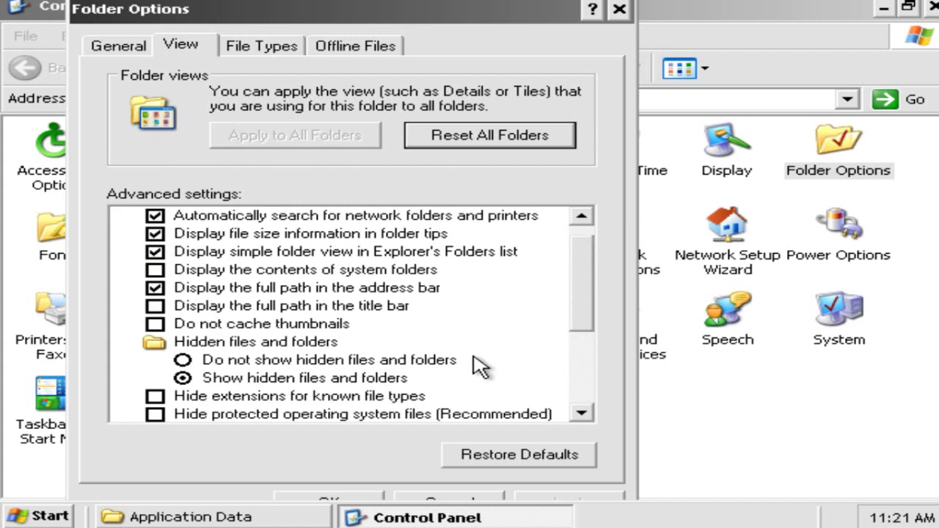
left_click(371, 497)
left_click(255, 518)
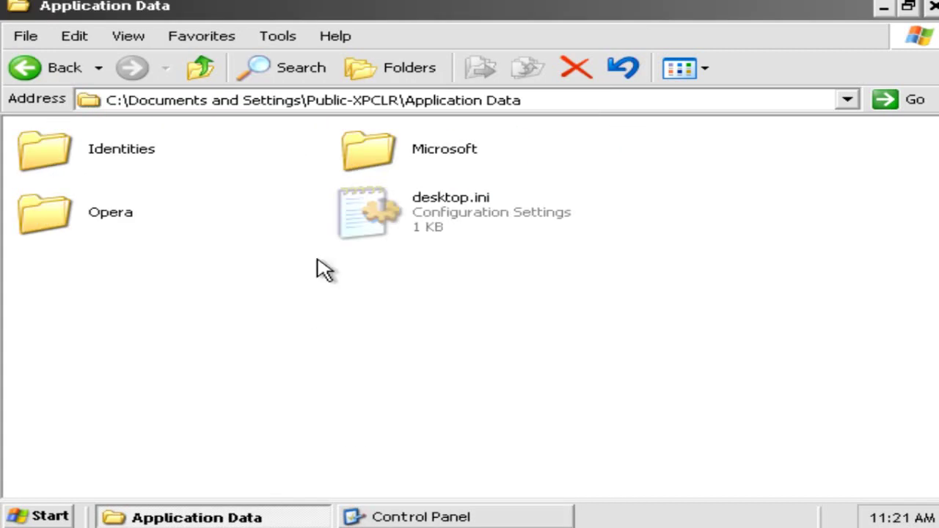
Dismiss the stray folder and Edit menus, then close the Application Data and Control Panel windows
right_click(156, 307)
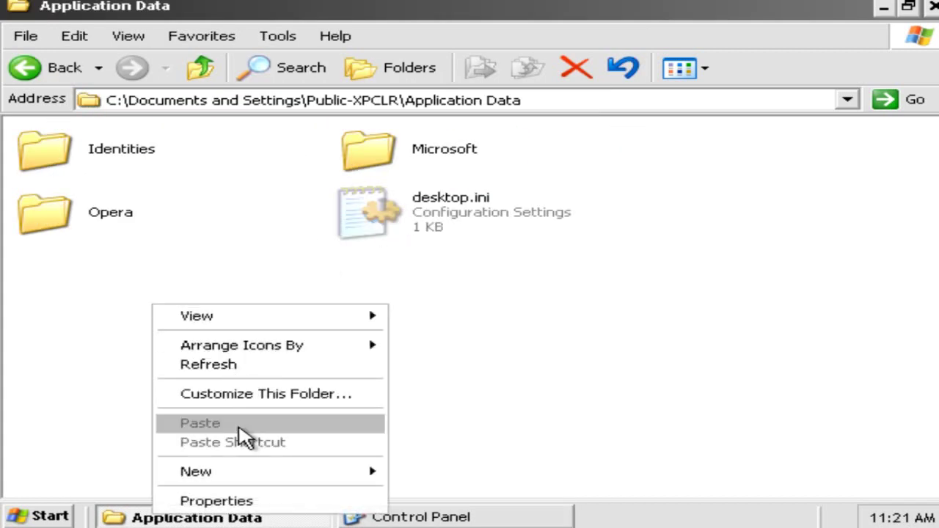
left_click(465, 277)
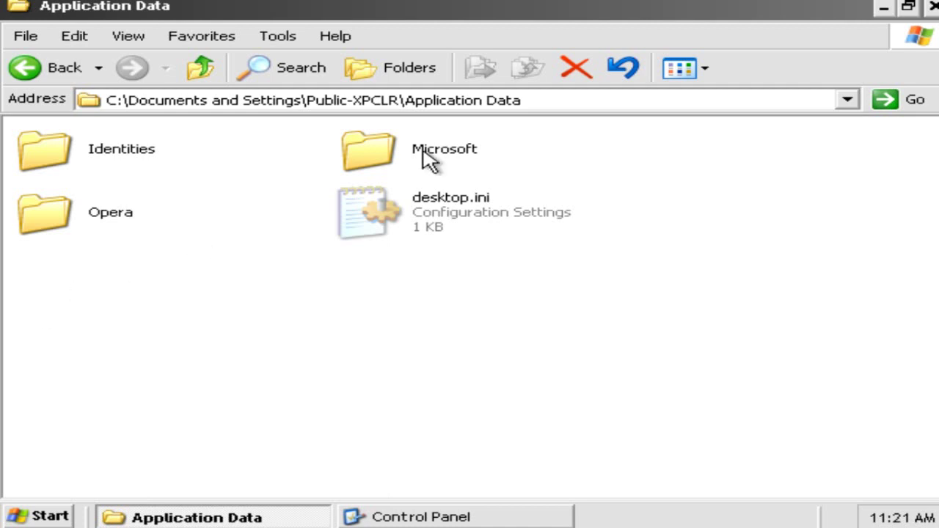
left_click(74, 35)
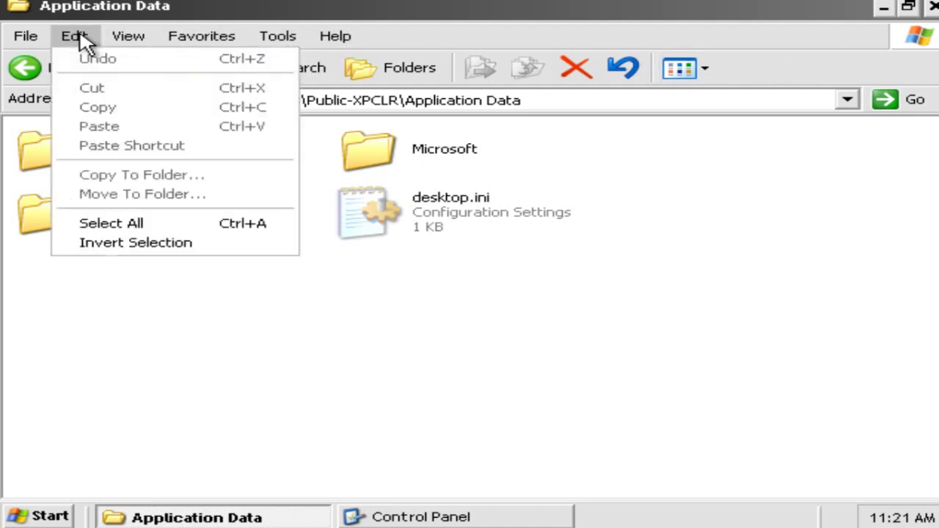
mouse_move(123, 41)
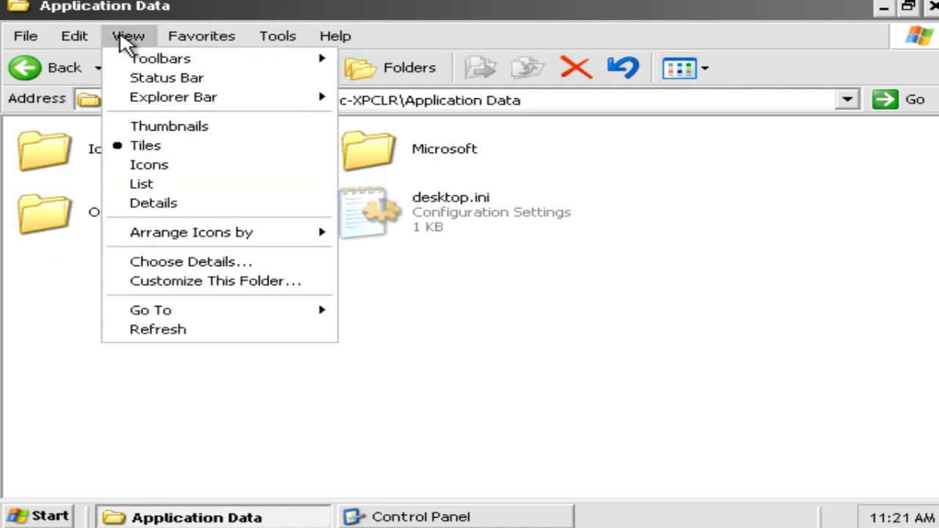
mouse_move(195, 99)
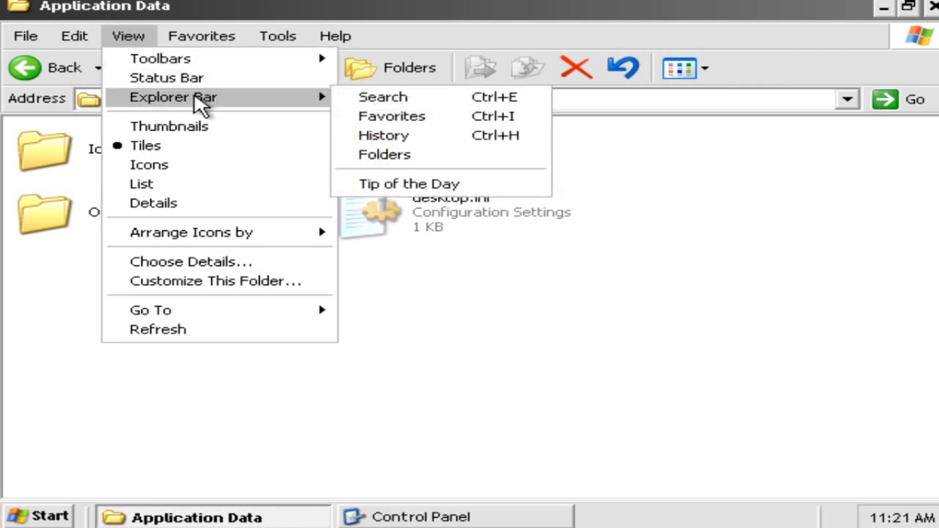
left_click(772, 325)
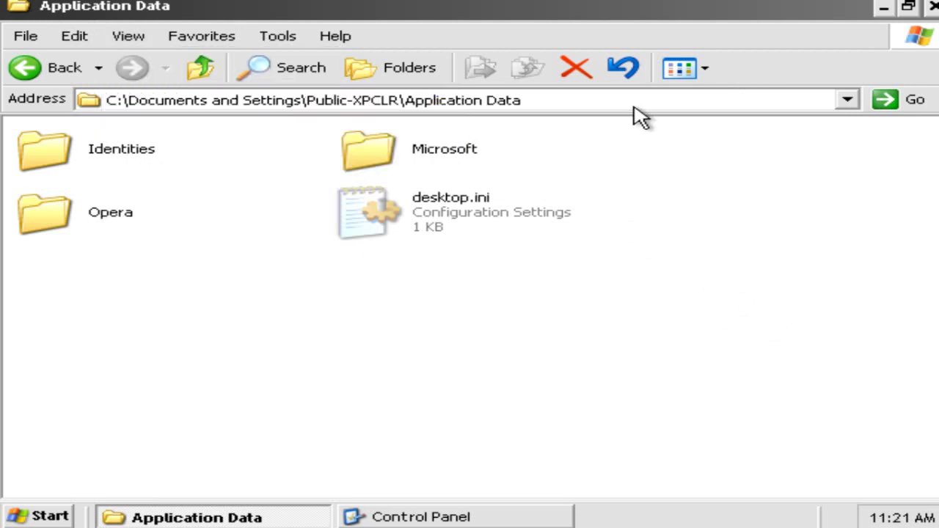
left_click(933, 6)
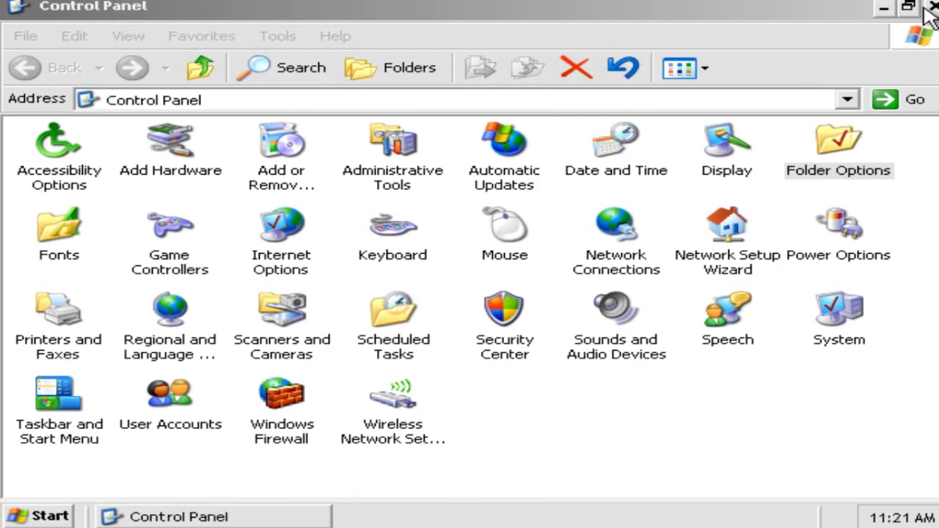
left_click(930, 6)
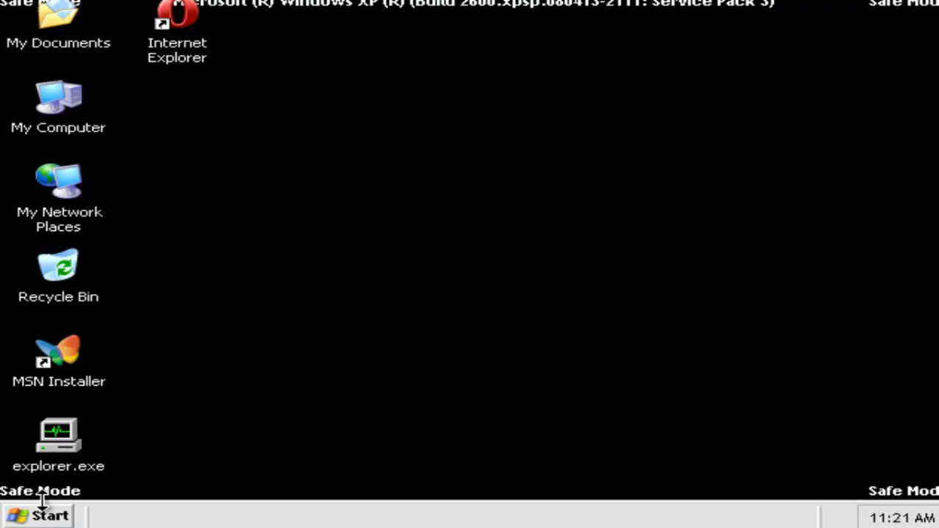
Launch msconfig, the System Configuration Utility, from the Run box
left_click(51, 514)
left_click(336, 430)
type("msoc")
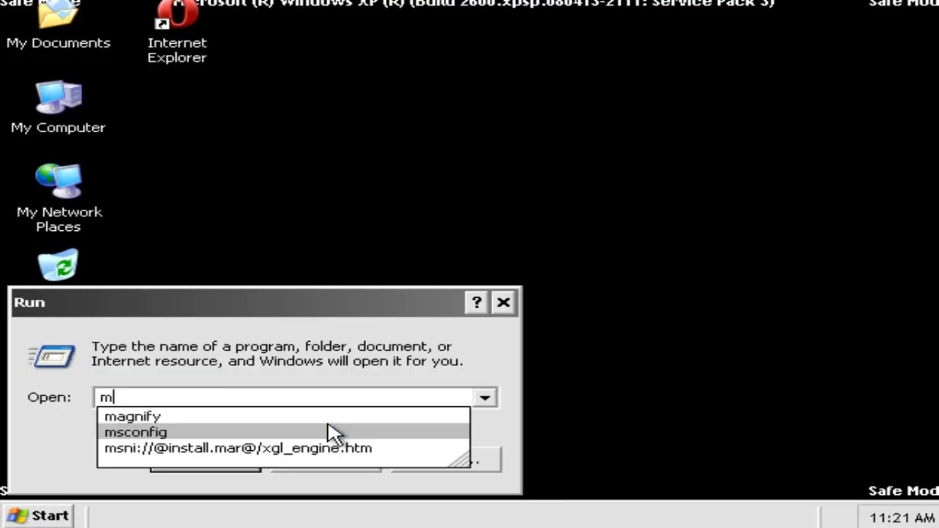
key("BackSpace")
key("BackSpace")
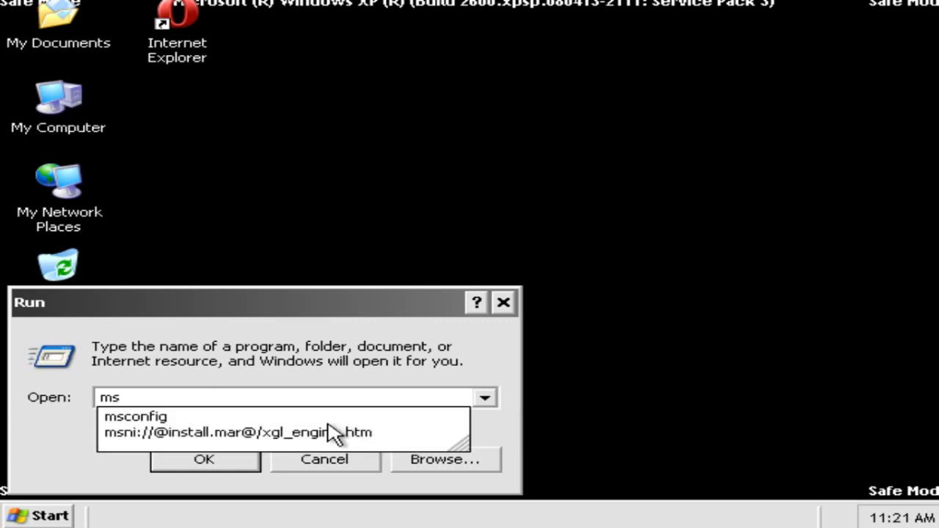
left_click(325, 463)
key("super+r")
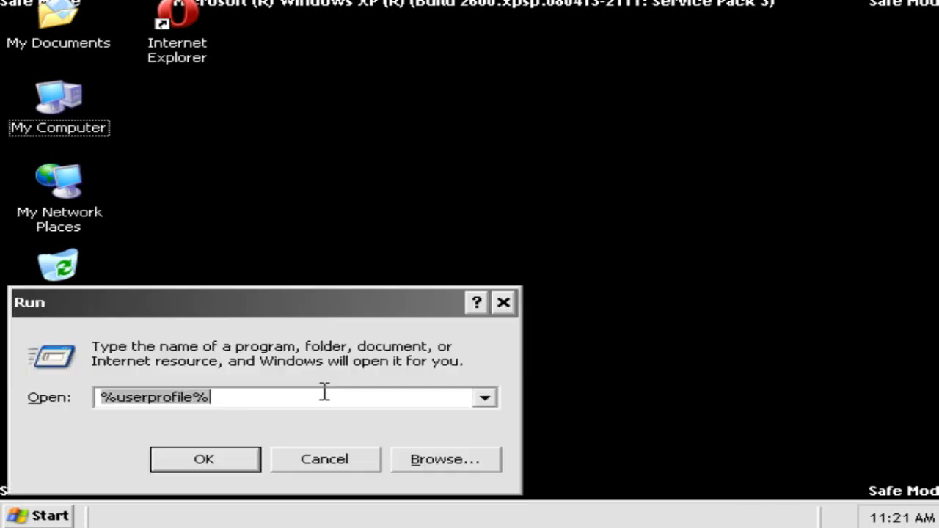
type("msconfig")
key("Return")
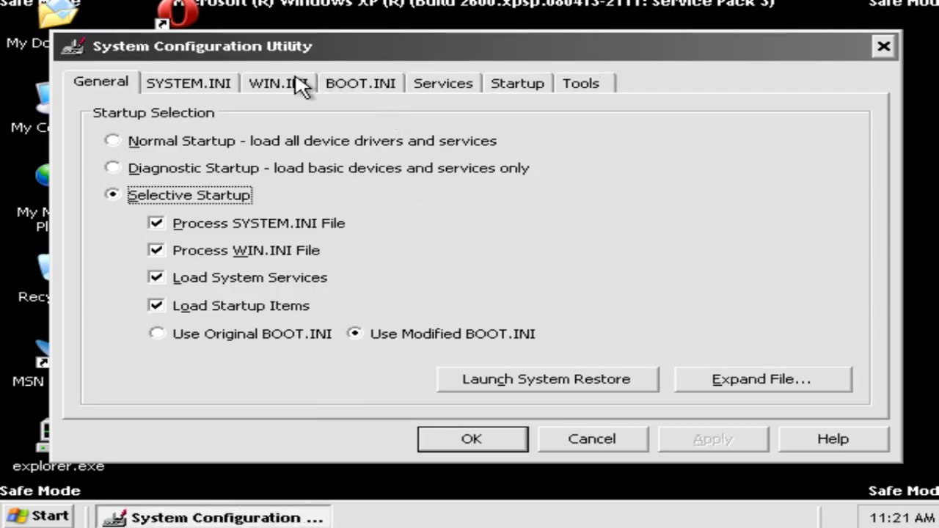
Uncheck /SAFEBOOT and /BASEVIDEO on the BOOT.INI tab, apply, and restart Windows
left_click(301, 85)
left_click(361, 85)
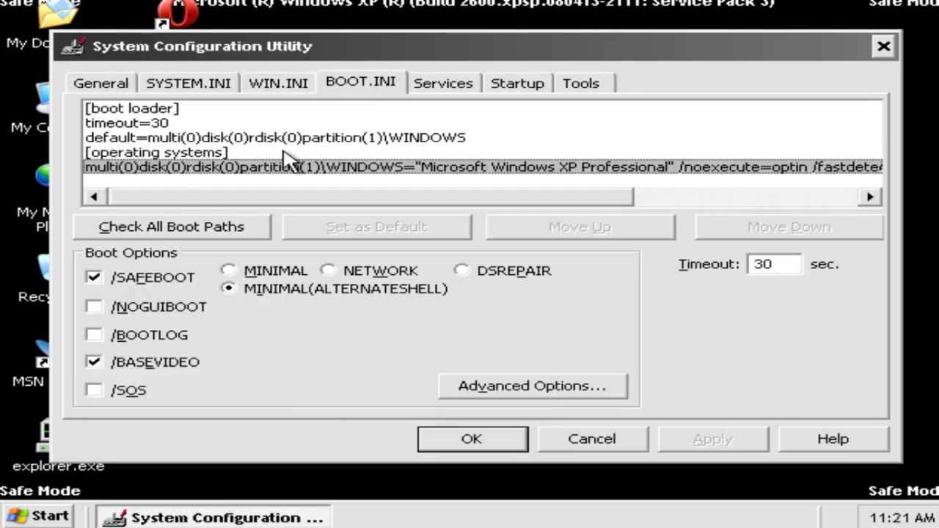
left_click(157, 366)
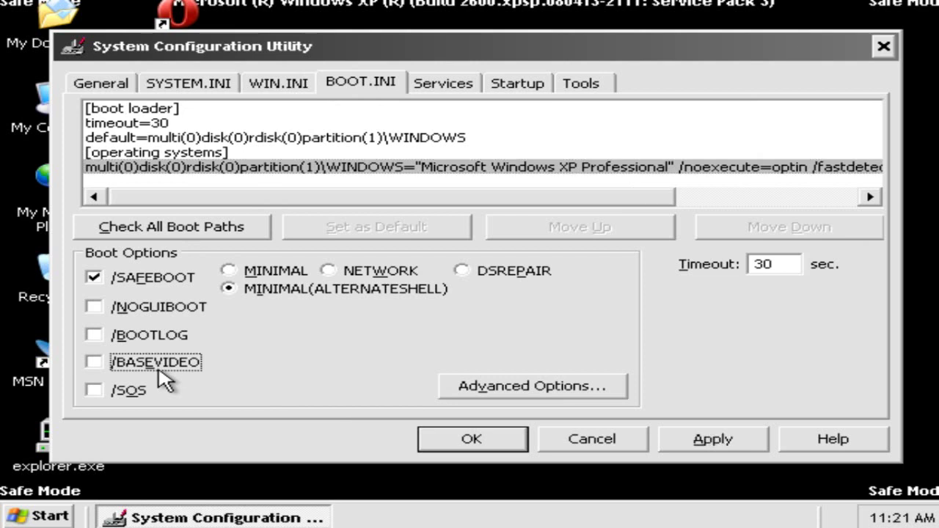
left_click(154, 283)
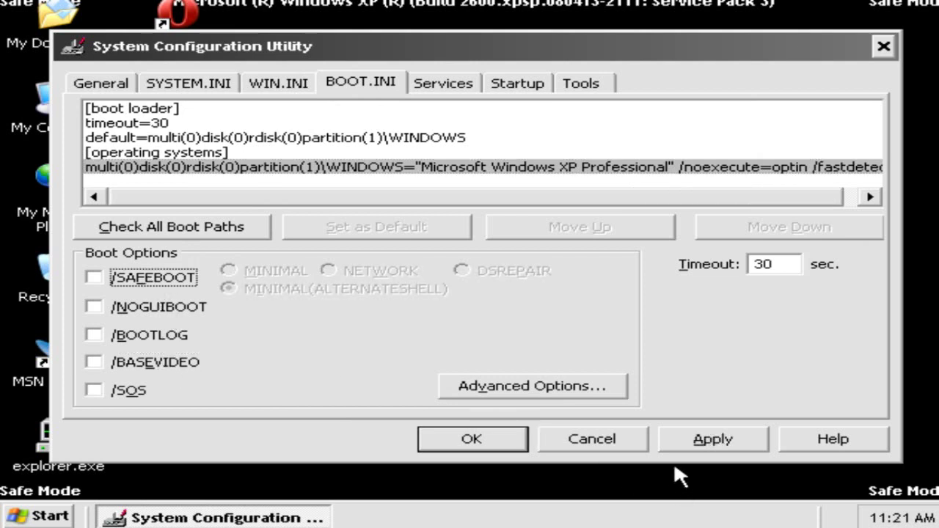
left_click(698, 444)
left_click(458, 439)
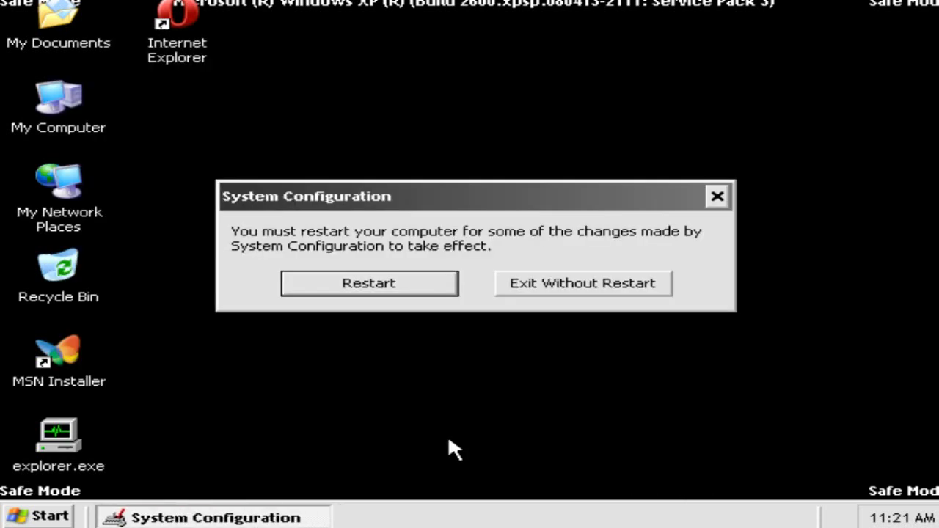
left_click(376, 286)
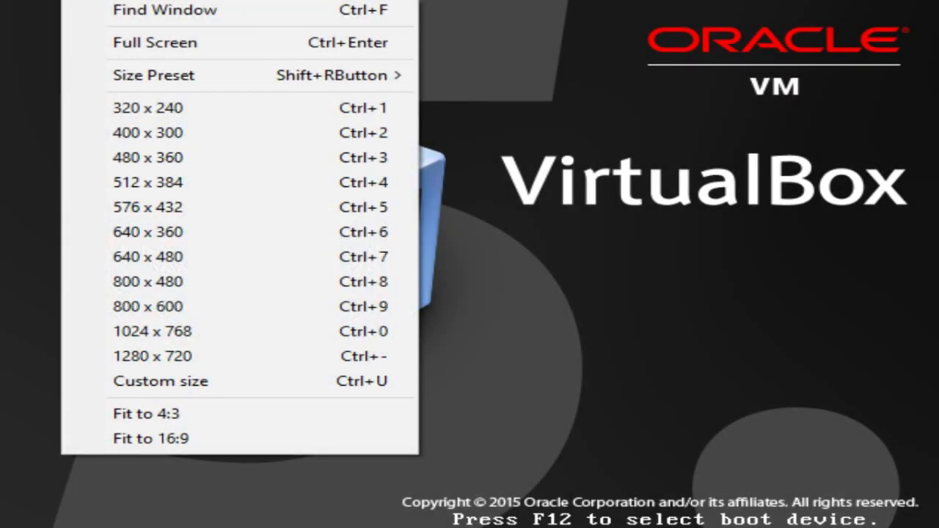
Set the virtual machine display to 1024 x 768 and switch it to full screen
left_click(152, 331)
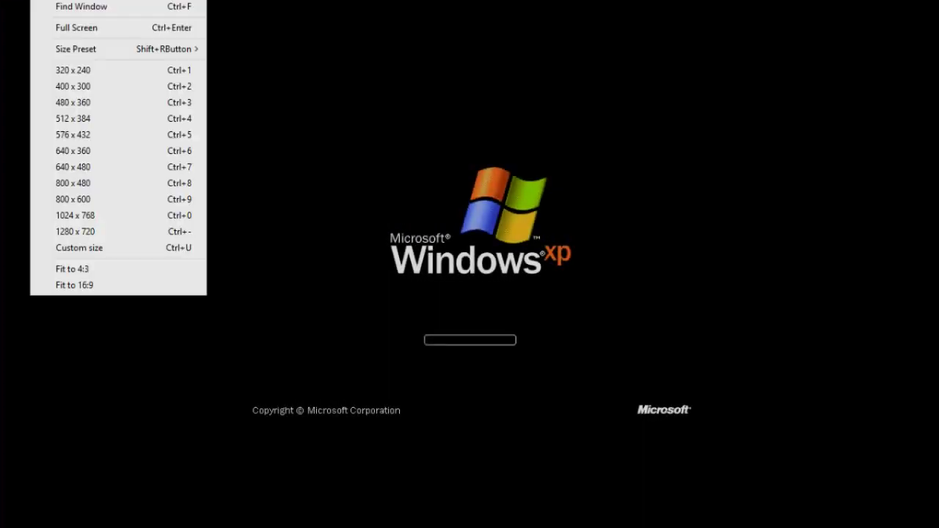
left_click(76, 27)
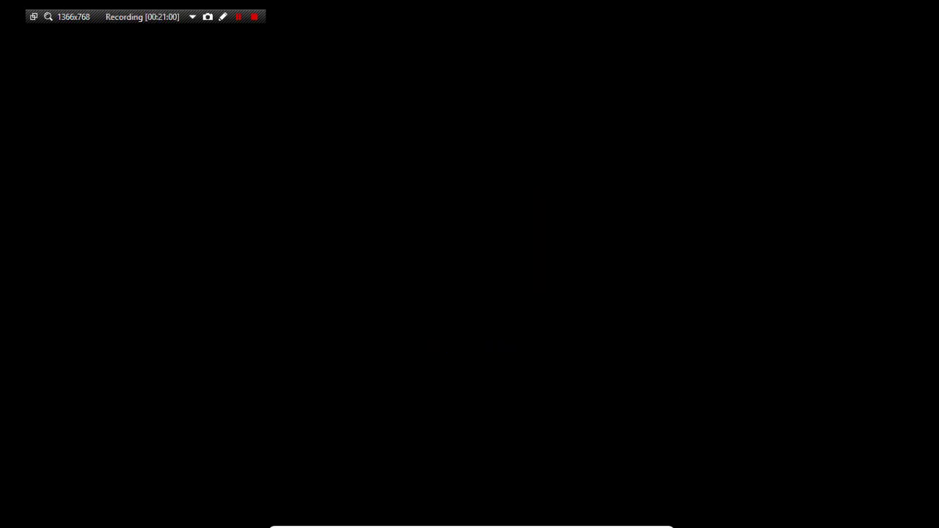
left_click_drag(126, 16, 435, 53)
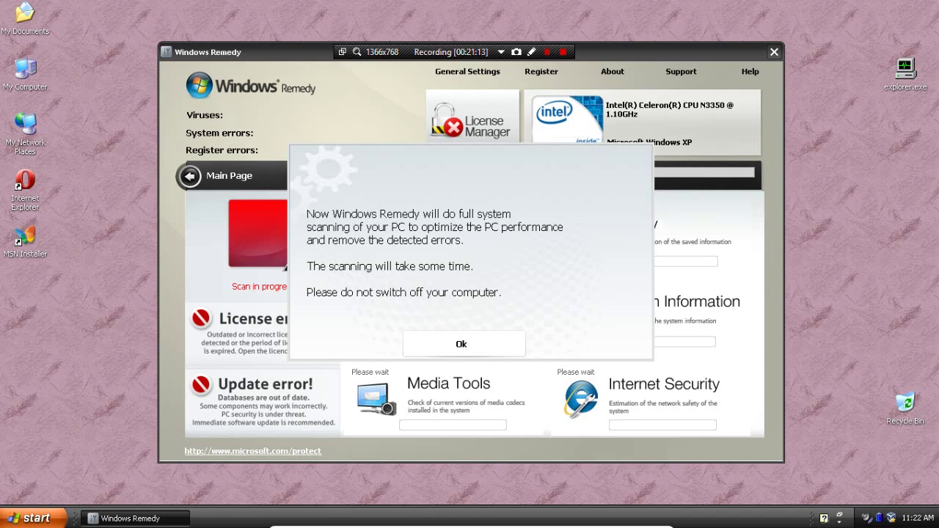
Acknowledge the Windows Remedy scan notice, then dismiss its completed-scan results dialog
key("Return")
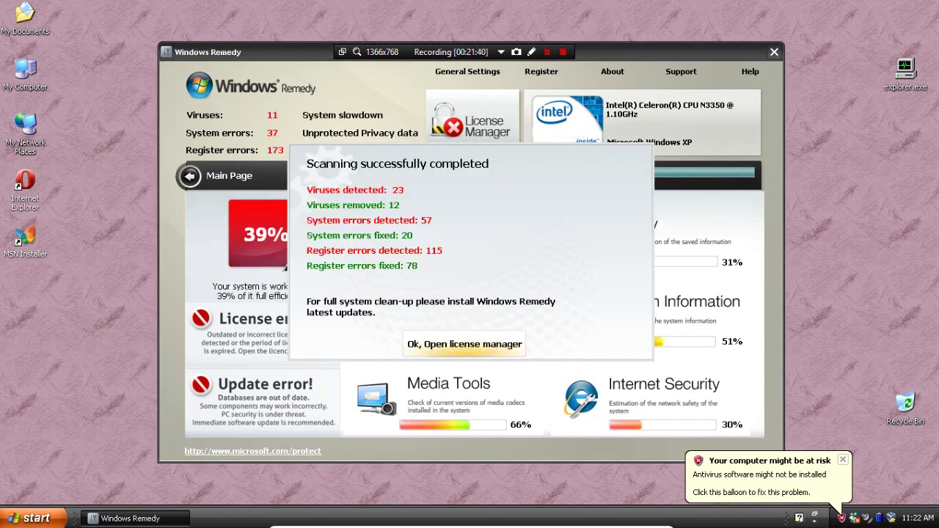
key("Return")
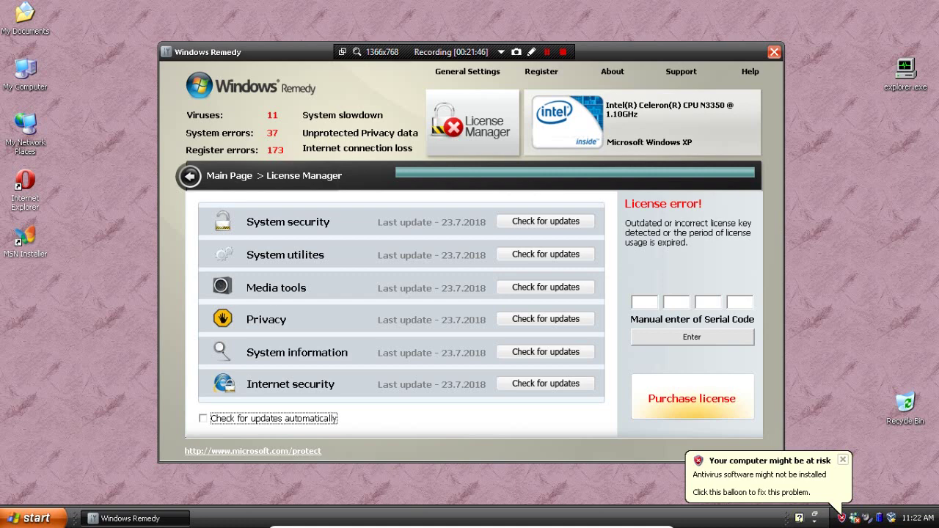
Read and close Windows Remedy's About and Help text, then go to its License Manager page
key("BackSpace")
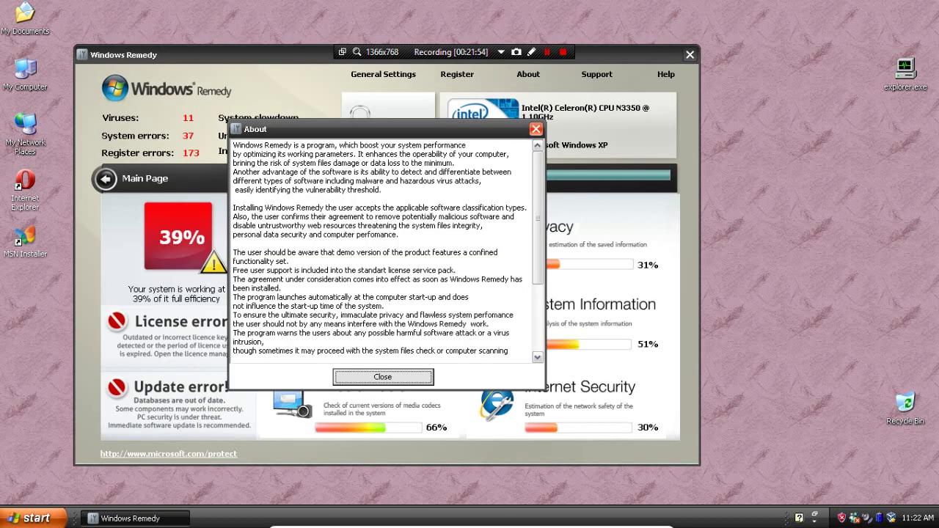
scroll(389, 248, "down", 4)
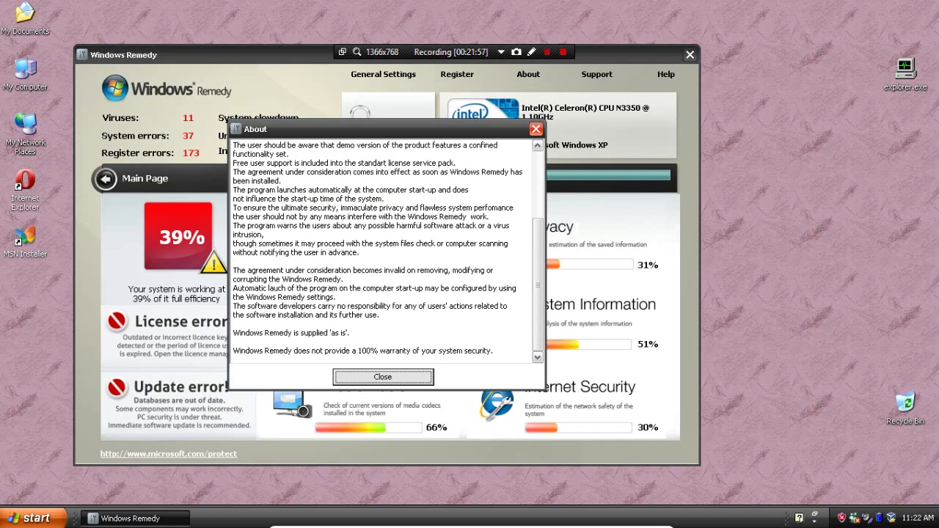
left_click(536, 129)
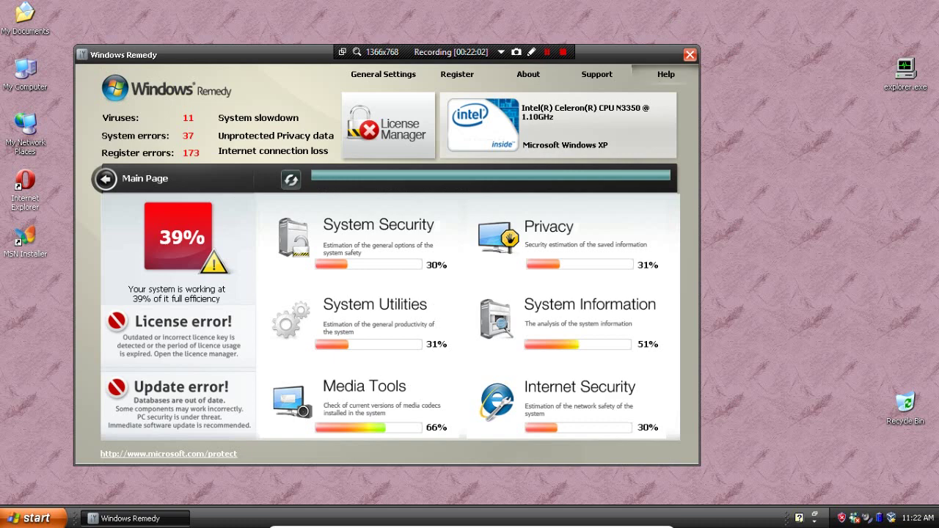
left_click(666, 74)
scroll(381, 249, "down", 6)
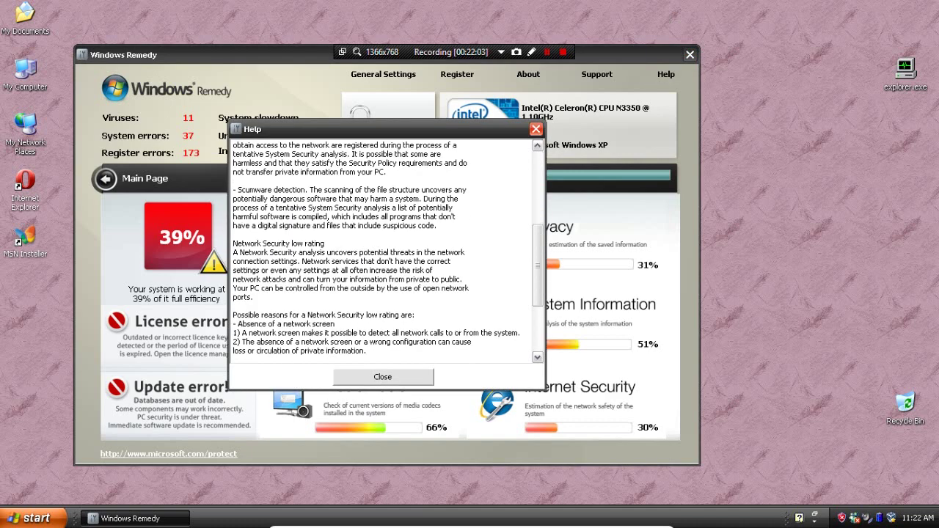
left_click(382, 376)
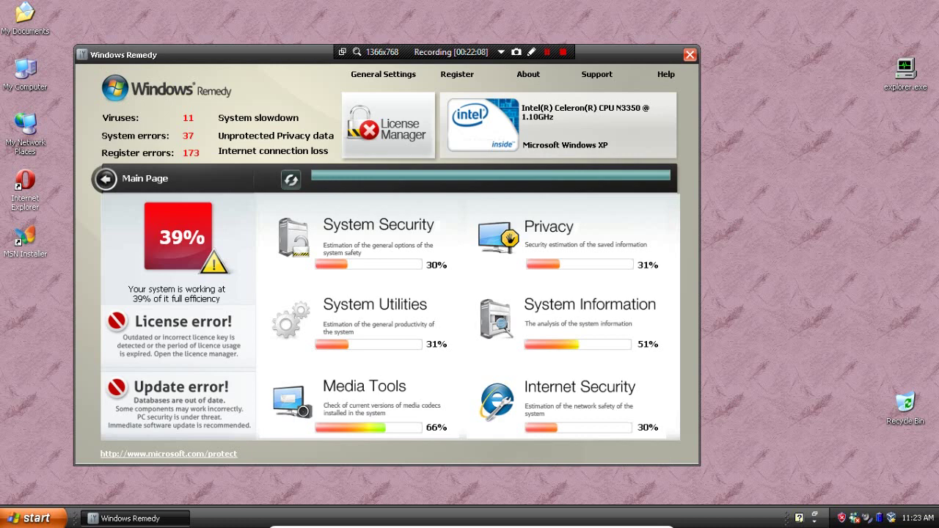
left_click(388, 125)
Return to Windows Remedy's main page and launch Task Manager from the desktop shortcut
left_click(105, 179)
key("super")
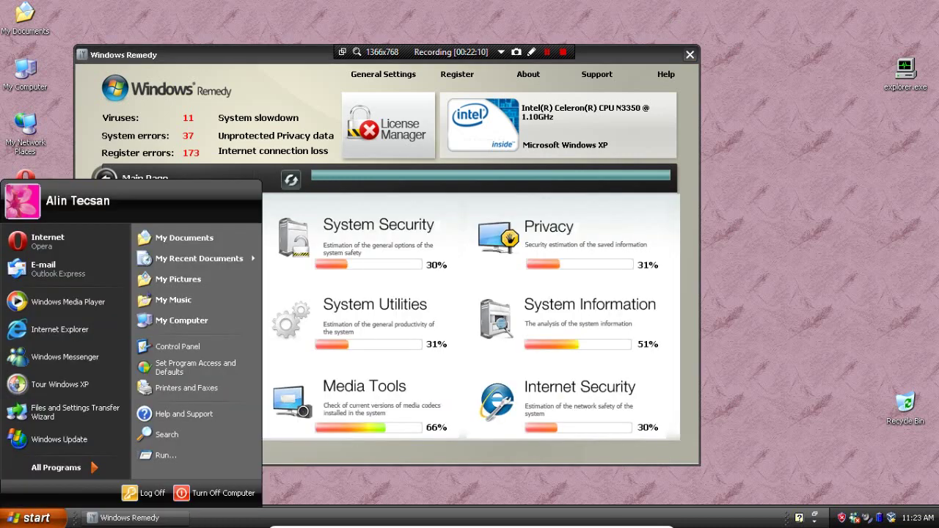
key("Escape")
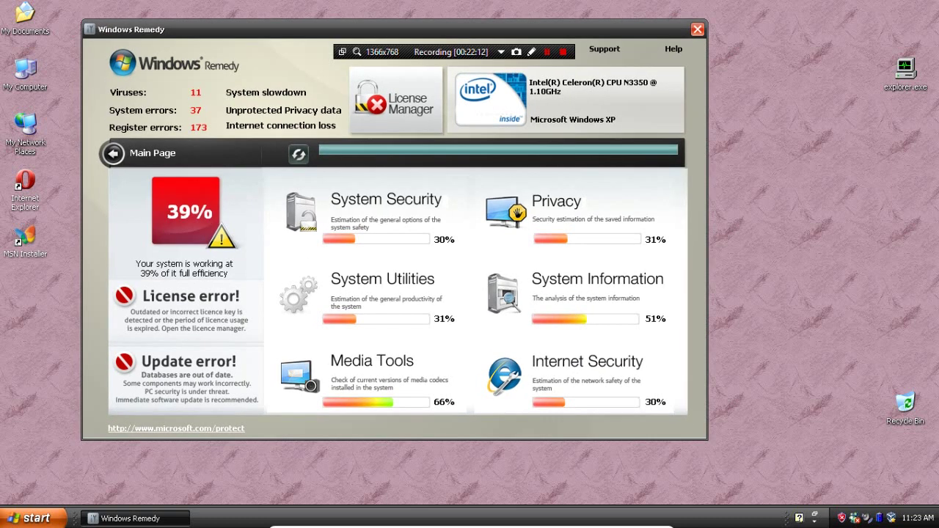
left_click(906, 73)
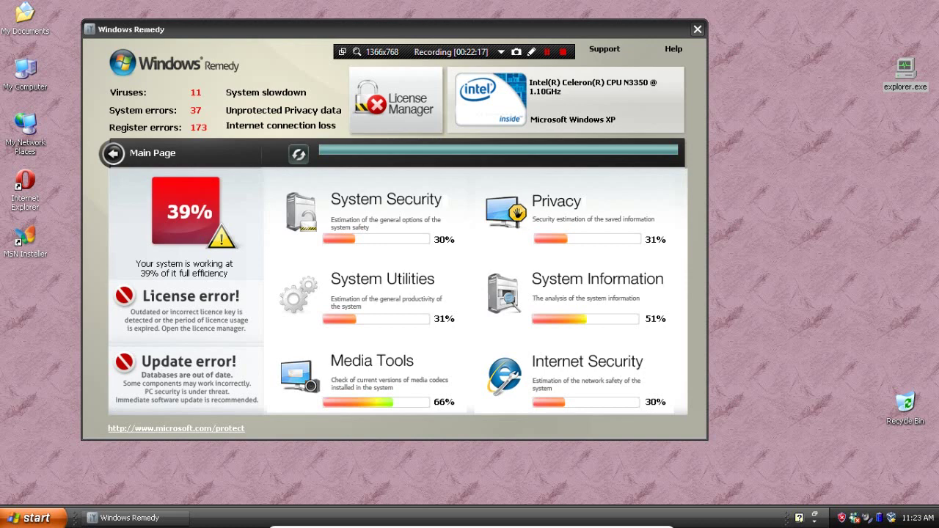
double_click(906, 70)
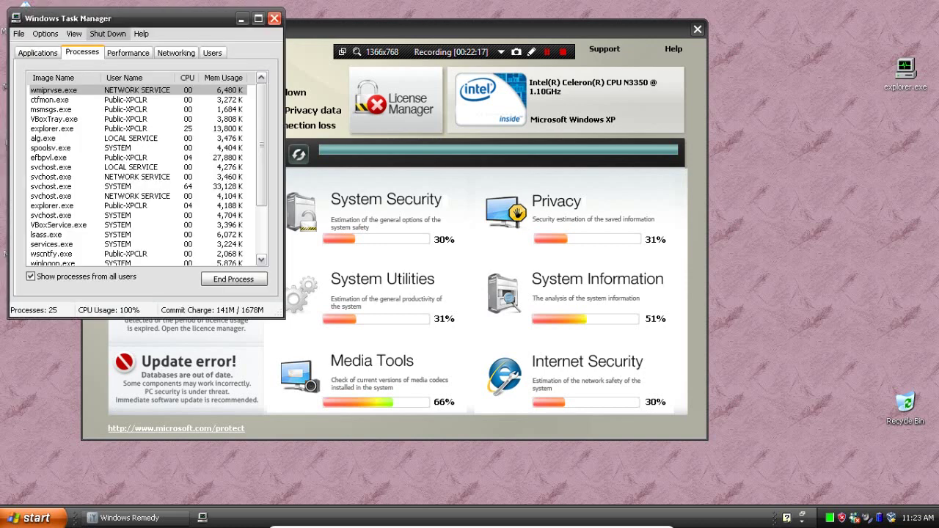
Select efbpvl.exe and the Windows Remedy task, trying their context menus in Task Manager
left_click(51, 167)
left_click(48, 157)
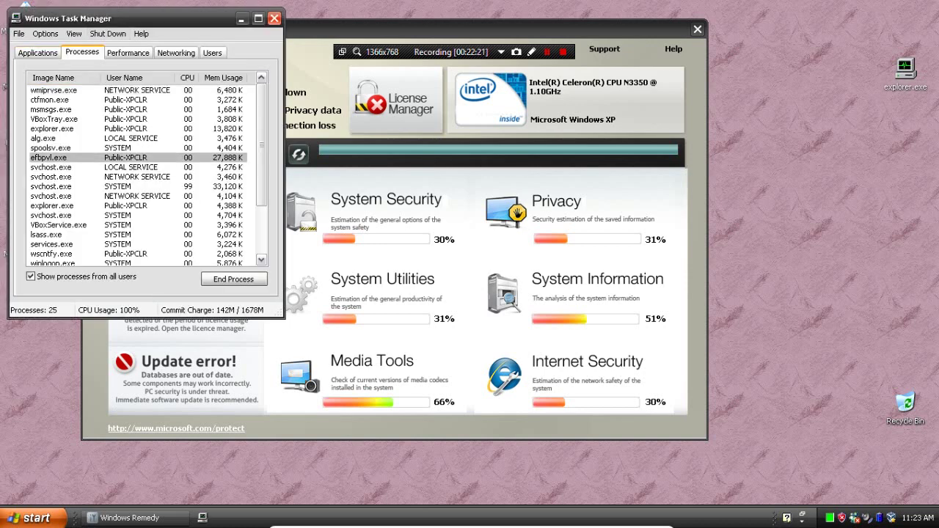
right_click(69, 166)
right_click(50, 158)
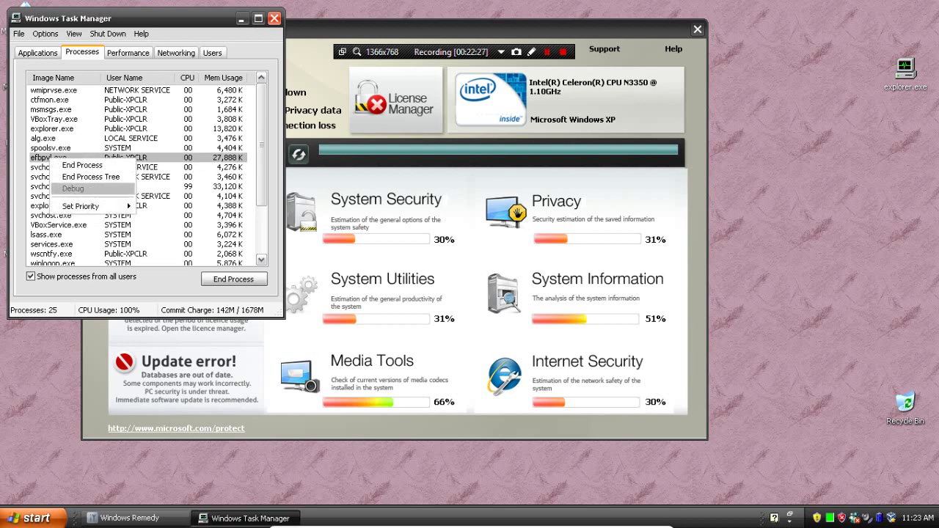
right_click(60, 94)
left_click(66, 91)
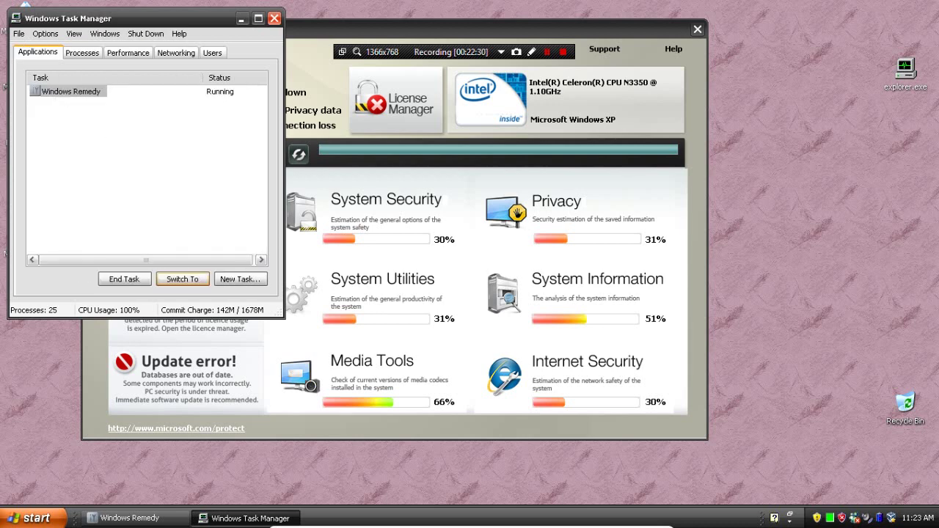
right_click(48, 89)
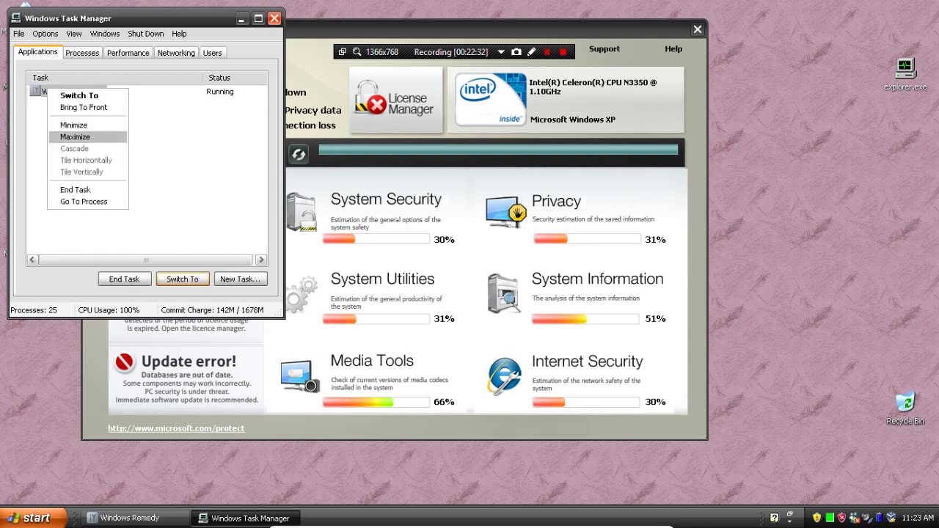
left_click(83, 107)
right_click(71, 94)
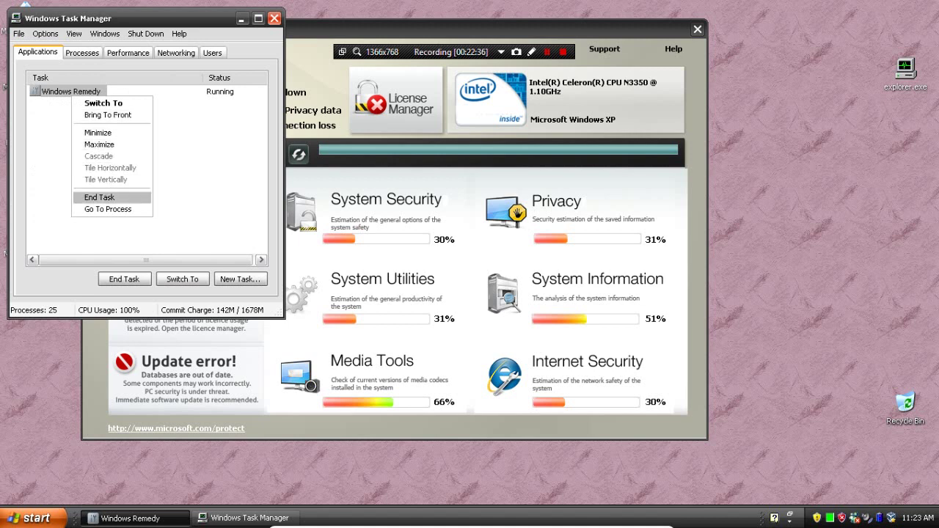
key("Escape")
key("alt+o")
key("Escape")
key("Escape")
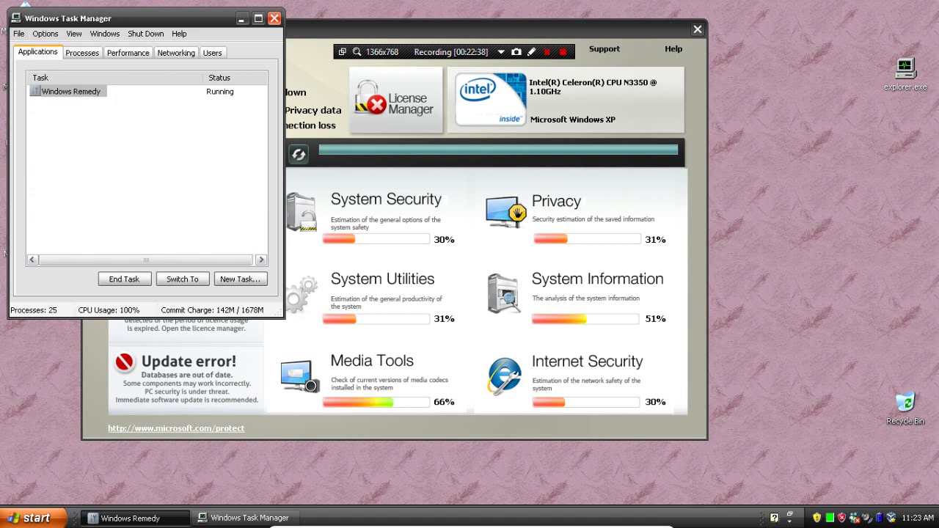
Browse the efbpvl.exe process actions, including priority levels, using the keyboard
key("ctrl+shift+Tab")
key("ctrl+shift+Tab")
key("ctrl+shift+Tab")
key("ctrl+shift+Tab")
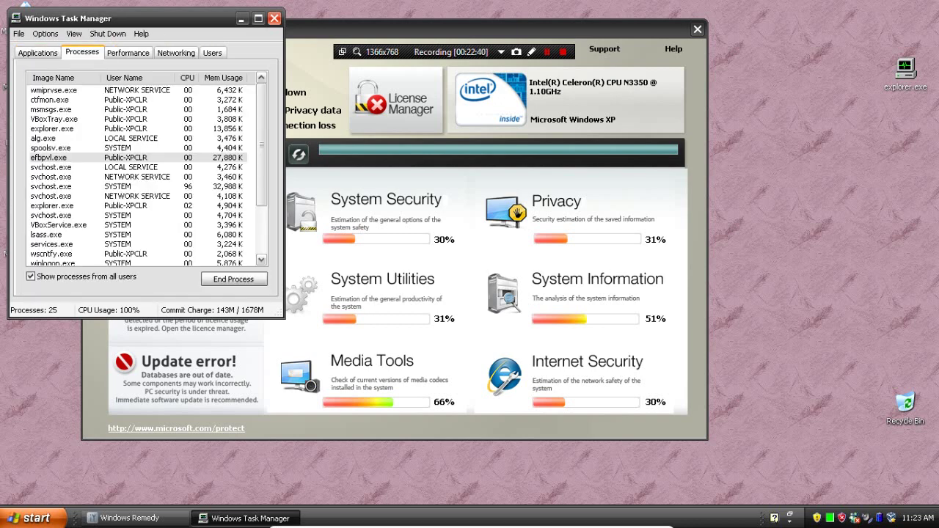
key("shift+F10")
key("Down")
key("Down")
key("Down")
key("Down")
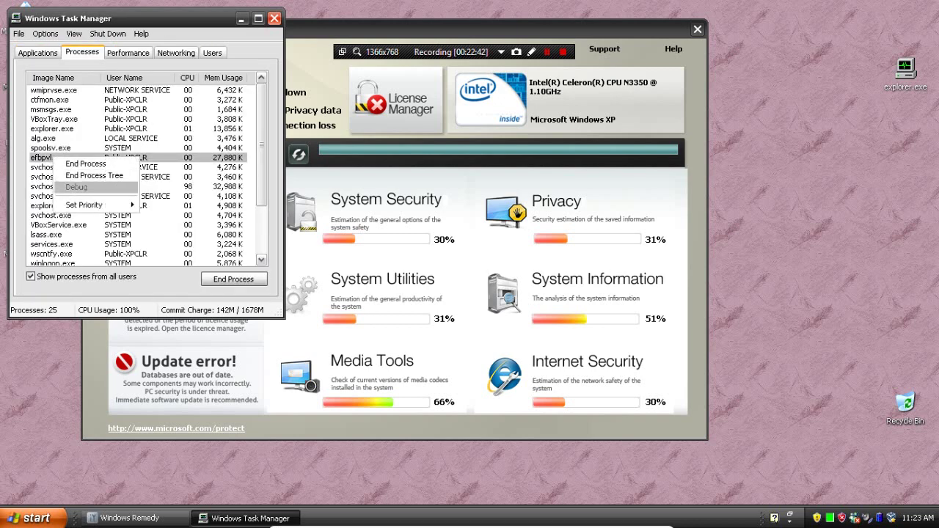
key("Right")
key("Down")
key("Down")
key("Down")
key("Left")
key("Up")
key("Up")
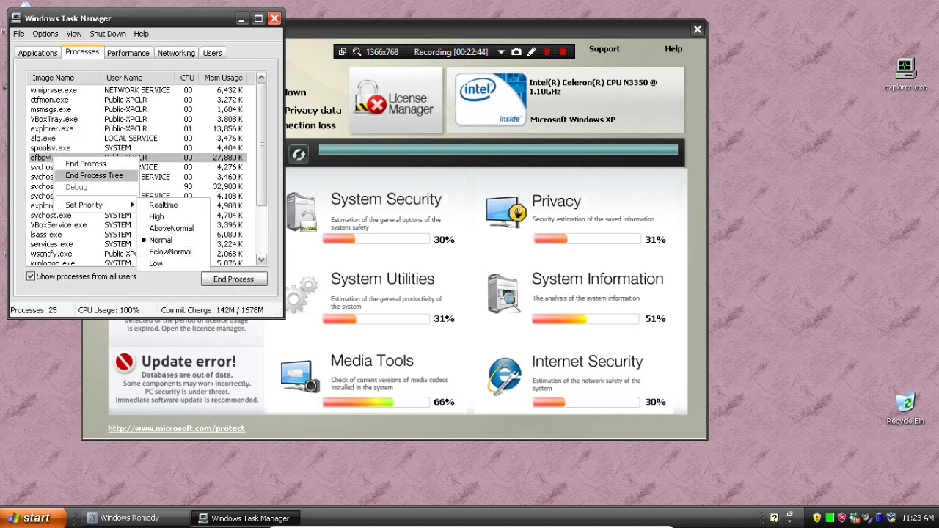
key("super")
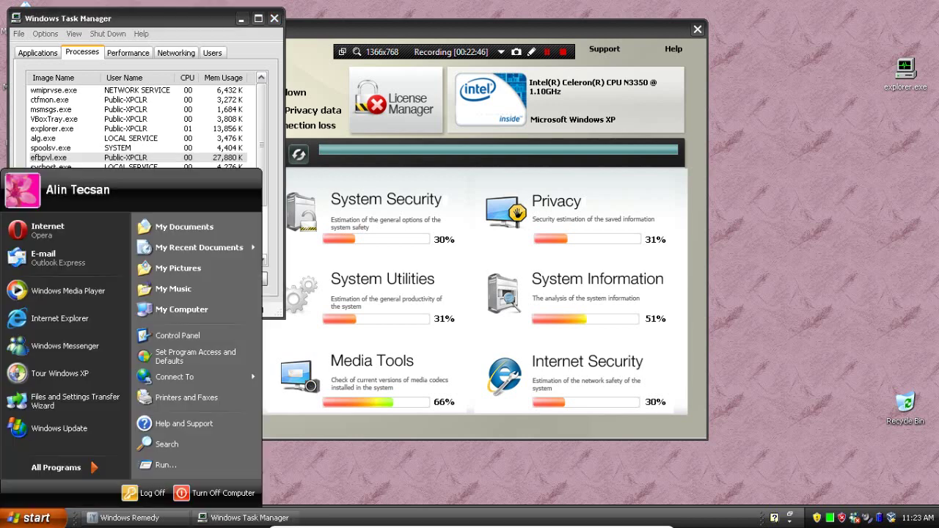
key("Escape")
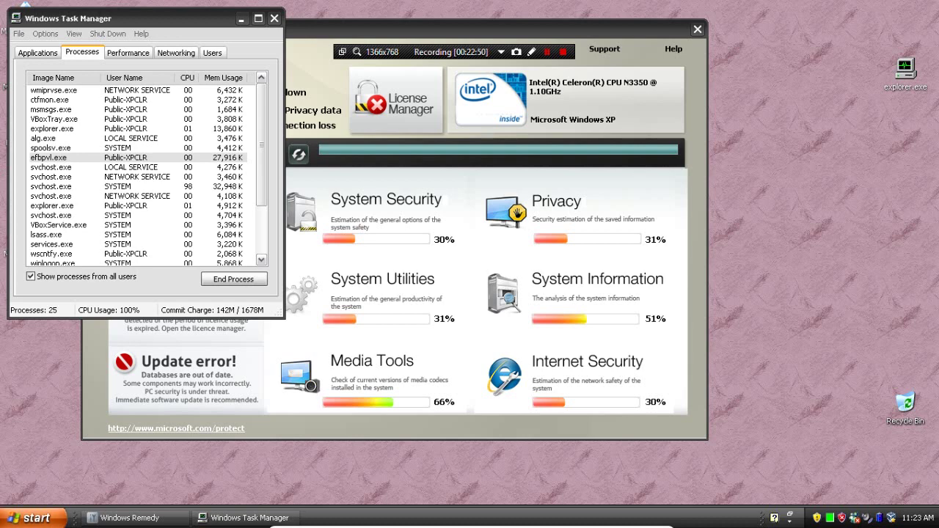
End the efbpvl.exe process, confirm the termination, and close Task Manager
key("ctrl+Tab")
key("ctrl+Tab")
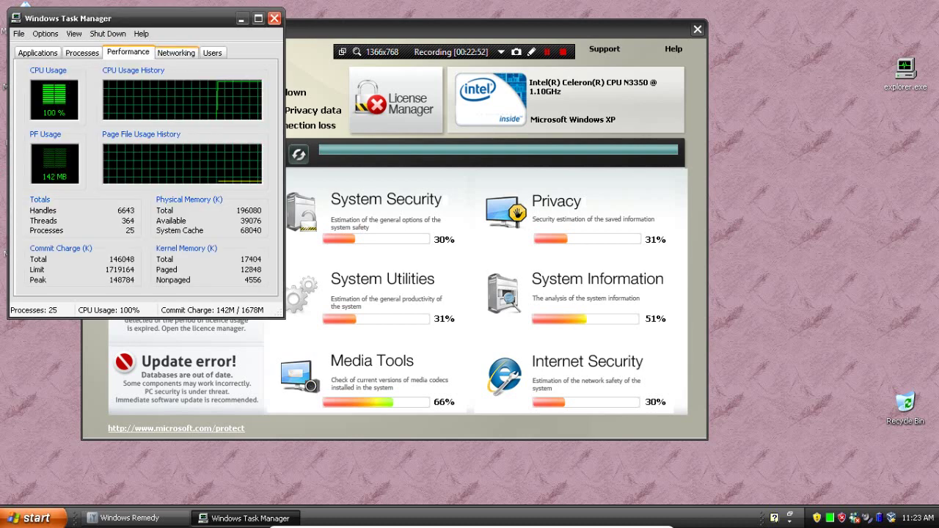
key("ctrl+Tab")
key("ctrl+Tab")
key("ctrl+Tab")
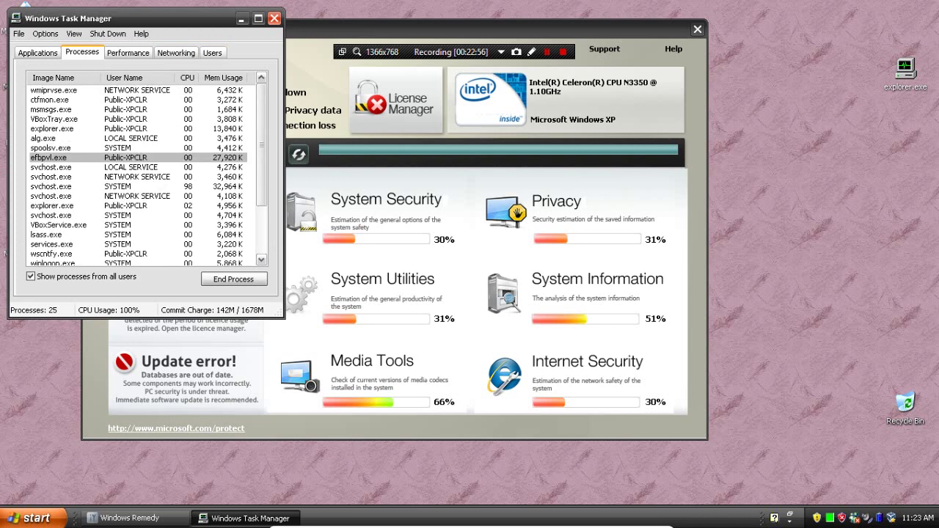
key("alt+e")
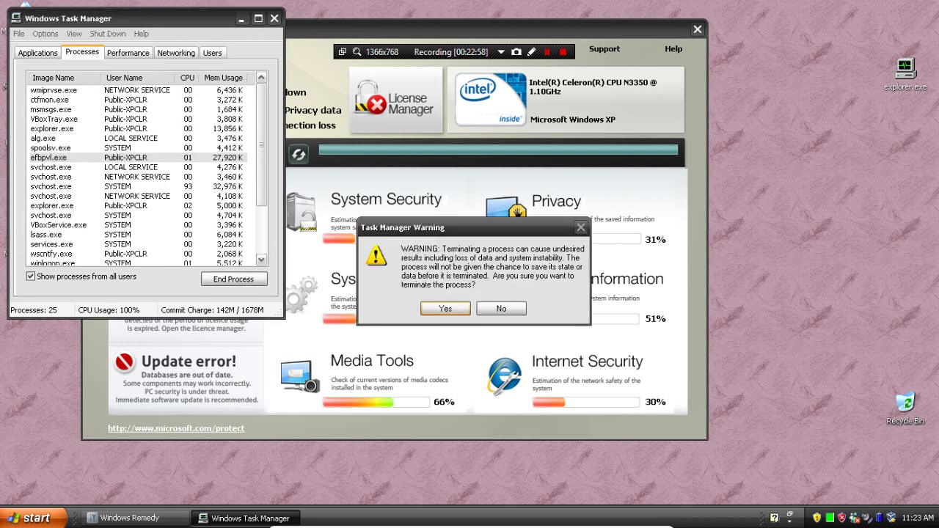
key("Return")
key("alt+F4")
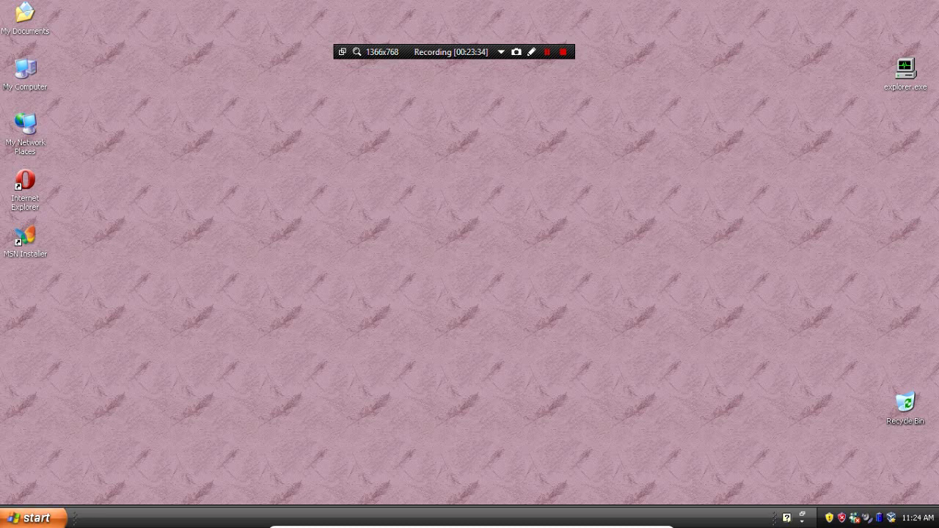
Choose Turn Off from the Start menu's Turn Off Computer dialog
left_click(33, 518)
left_click(215, 492)
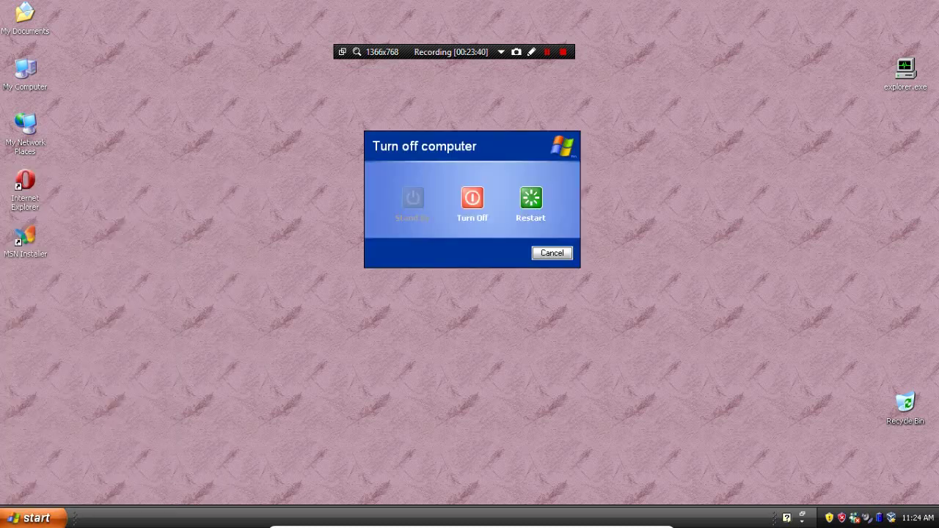
left_click(472, 198)
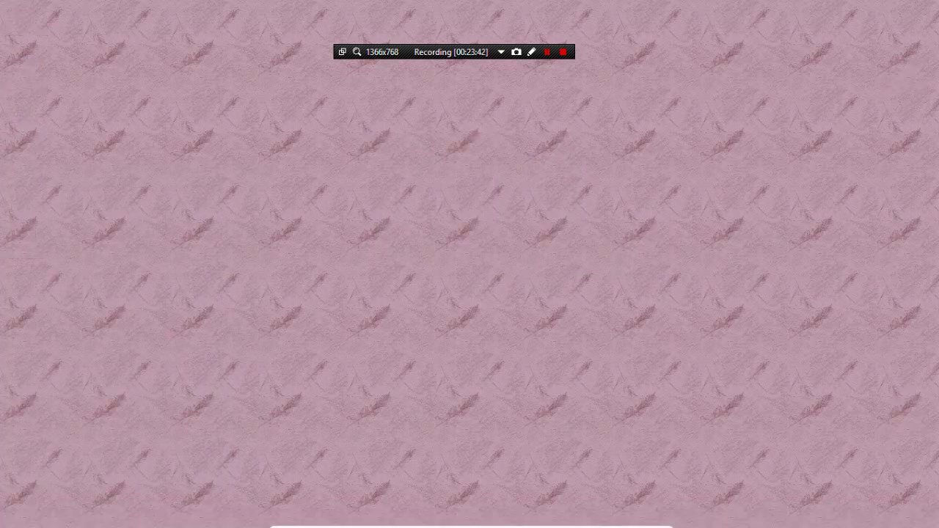